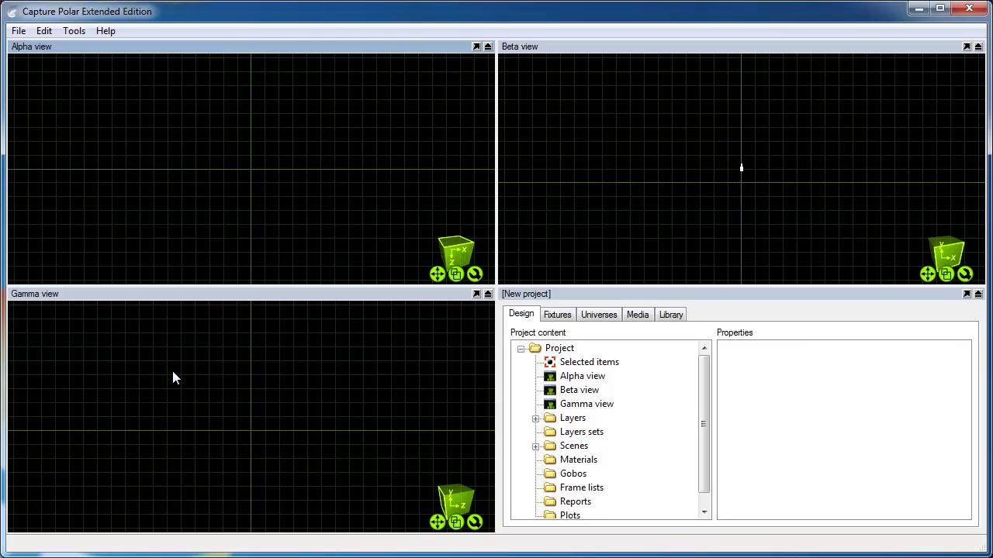
Check the two virtual lasers under Media, then list the KVANT Lasers Spectrum models in the Library.
click(638, 315)
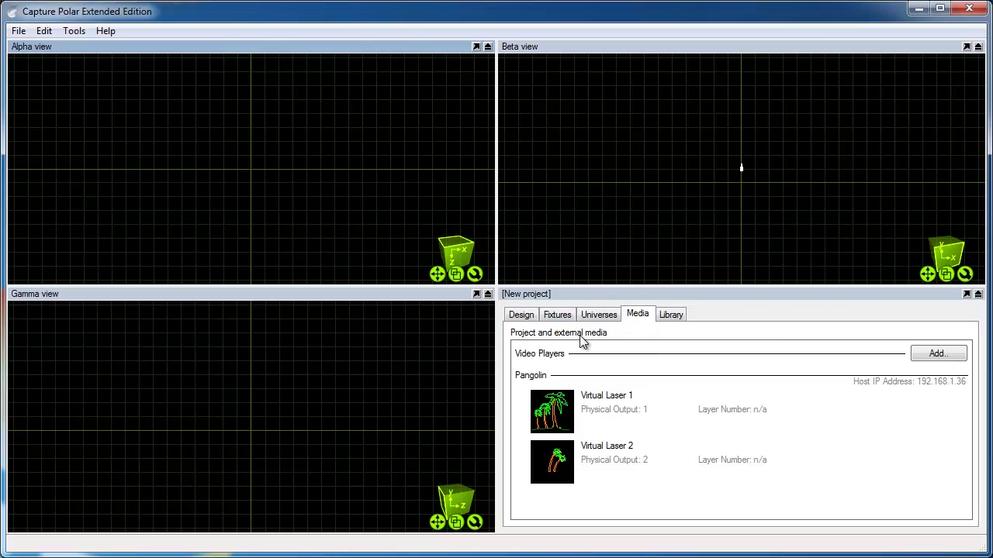
click(590, 405)
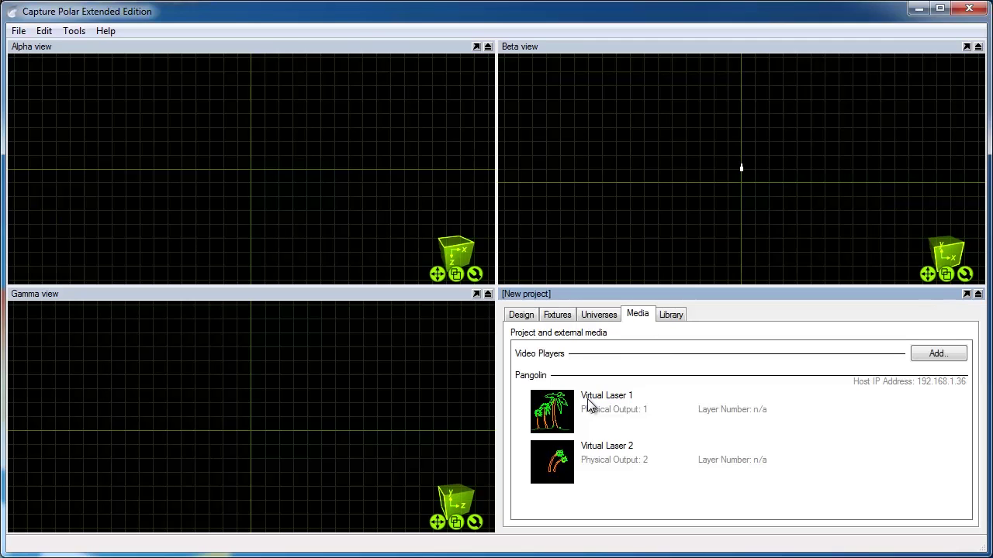
click(671, 316)
click(566, 438)
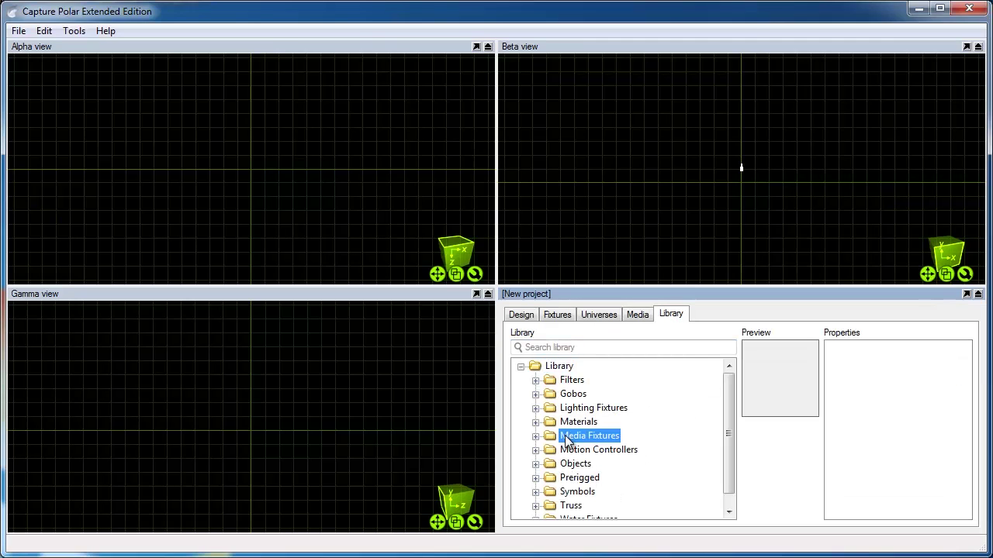
click(535, 437)
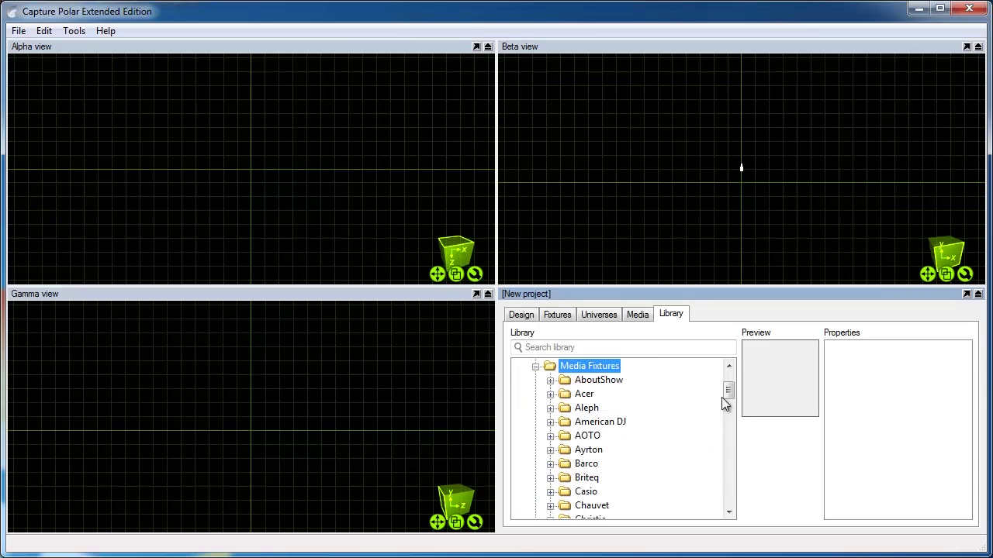
drag(727, 395, 730, 464)
scroll(557, 419, up, 6)
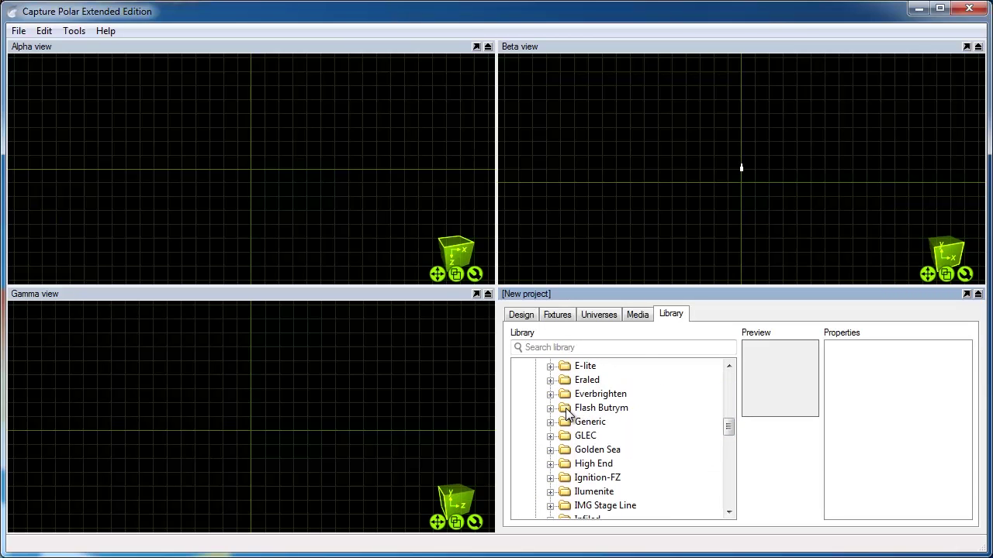
scroll(554, 461, down, 2)
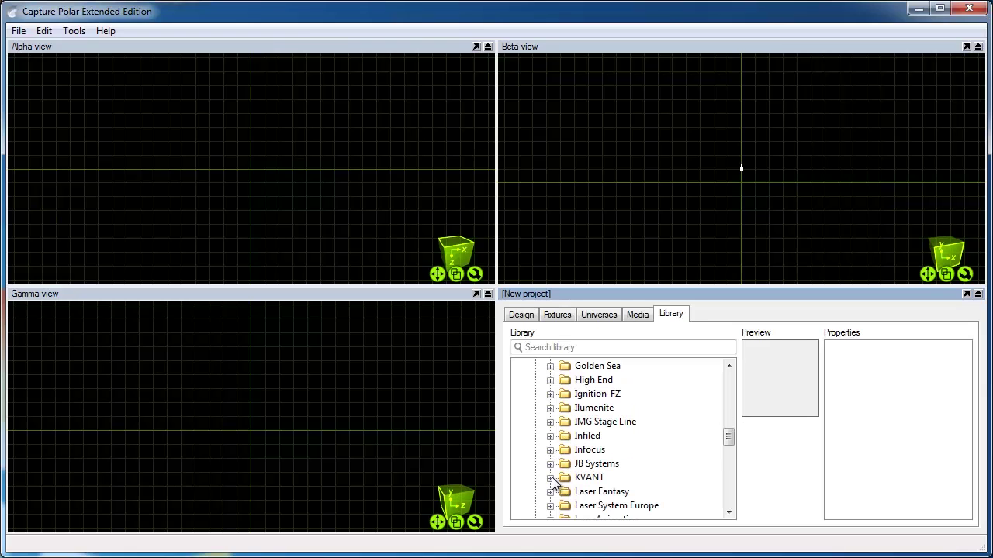
click(551, 477)
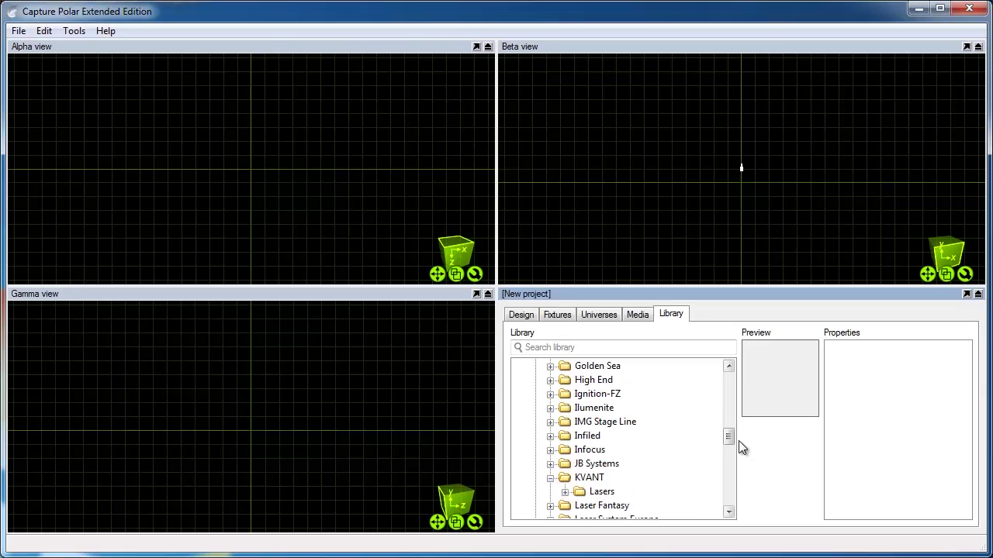
click(565, 492)
scroll(572, 492, down, 5)
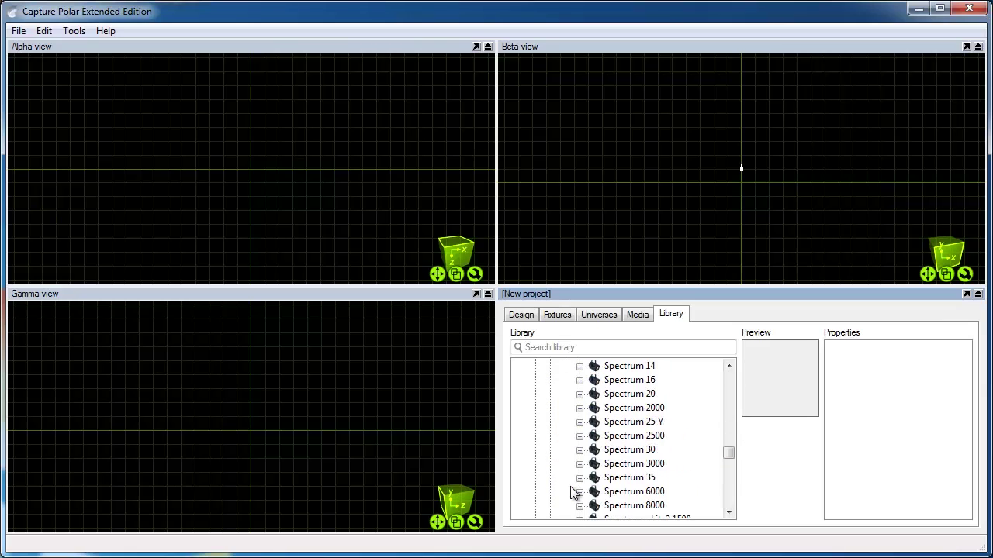
Drag the KVANT Spectrum 20 laser into the Alpha view near the centre and reselect it.
drag(637, 395, 244, 156)
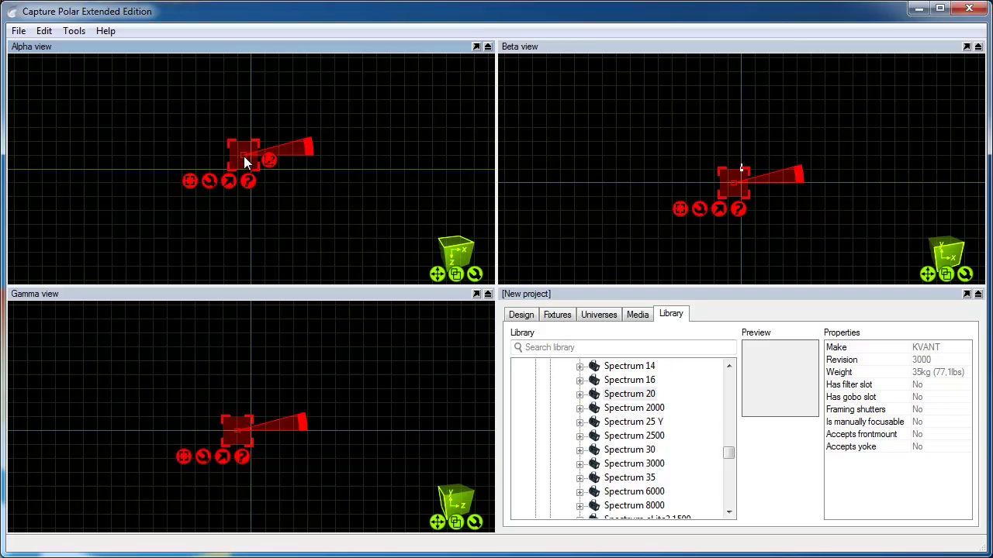
click(317, 215)
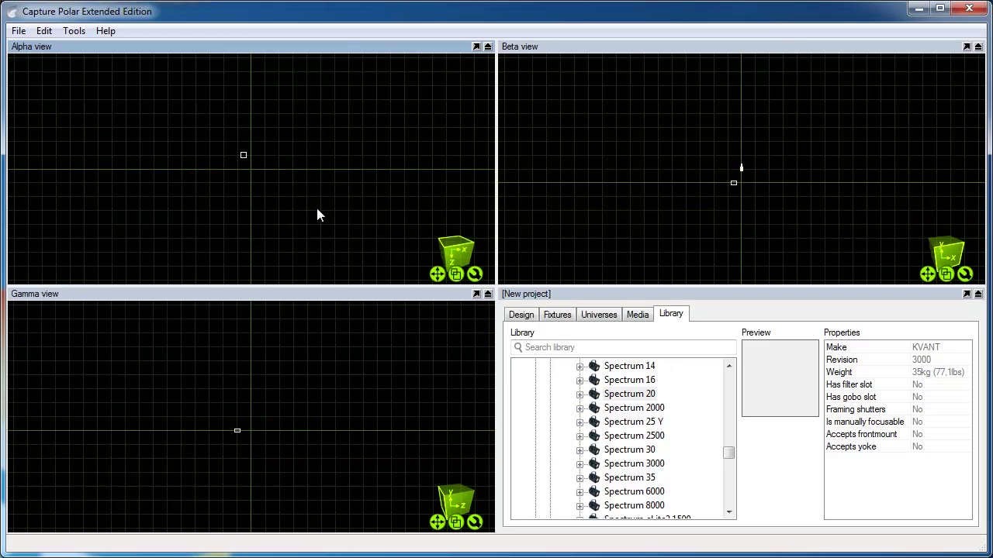
click(244, 156)
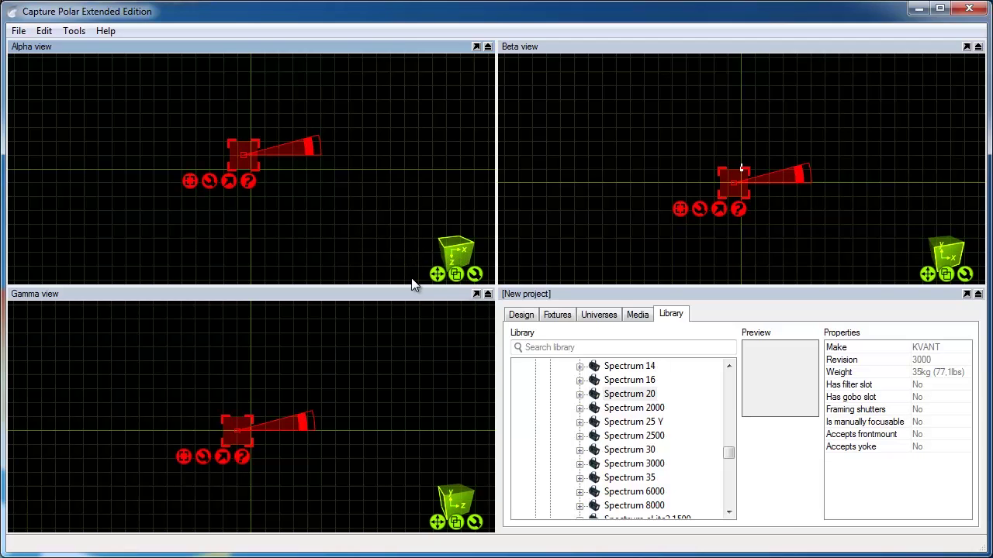
mouse_move(436, 274)
mouse_down()
mouse_move(458, 282)
mouse_move(443, 268)
mouse_up()
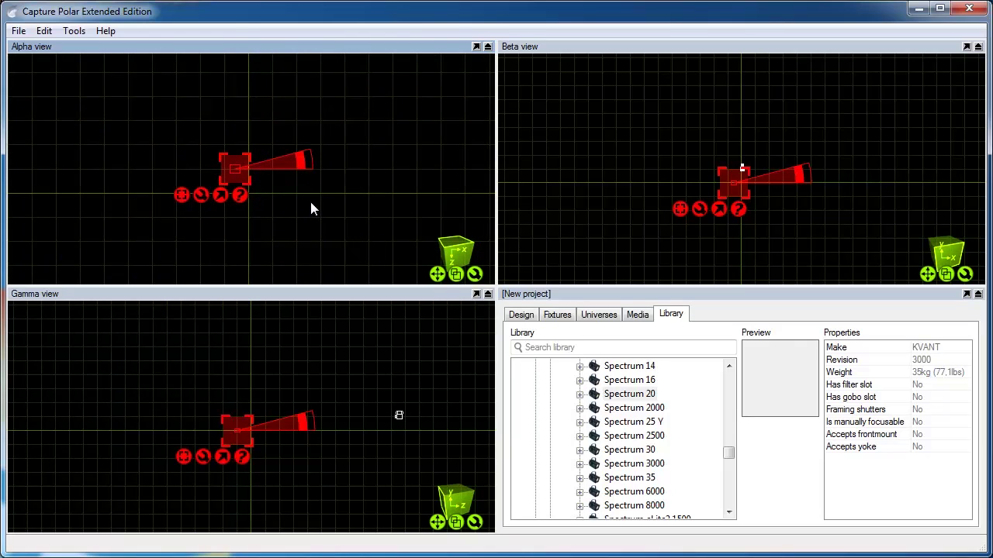
Switch the Beta view to Perspective and Live rendering, with focus locked on the fixture.
click(965, 275)
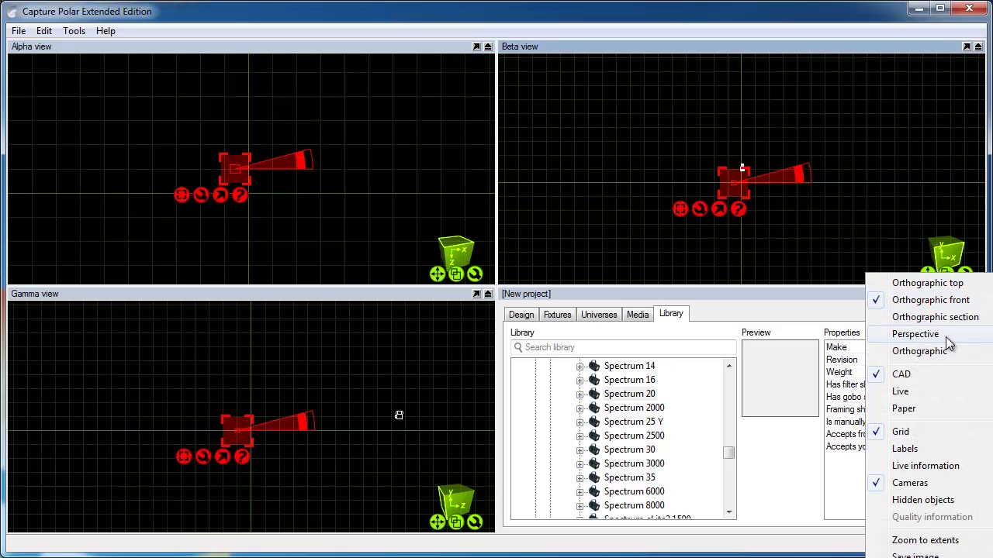
click(955, 335)
click(965, 276)
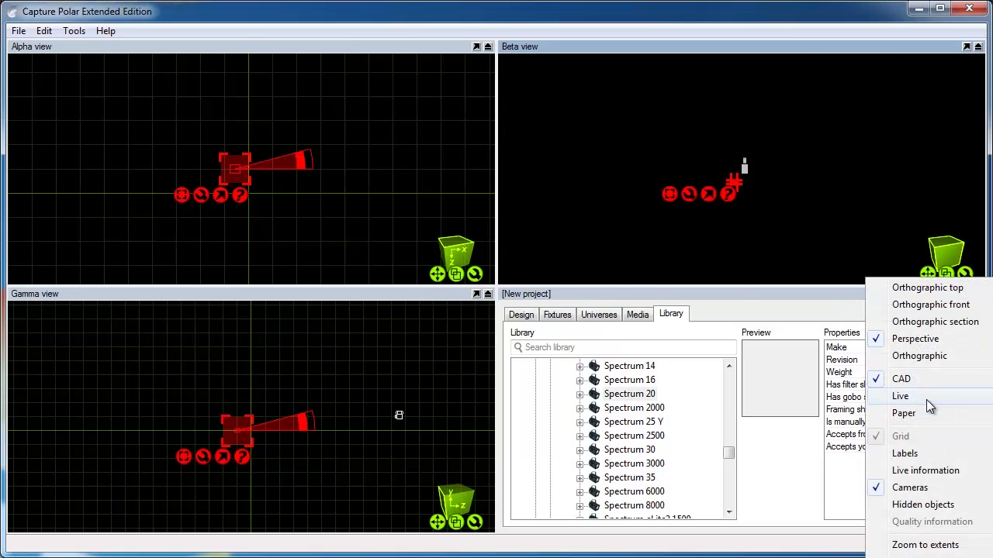
click(926, 397)
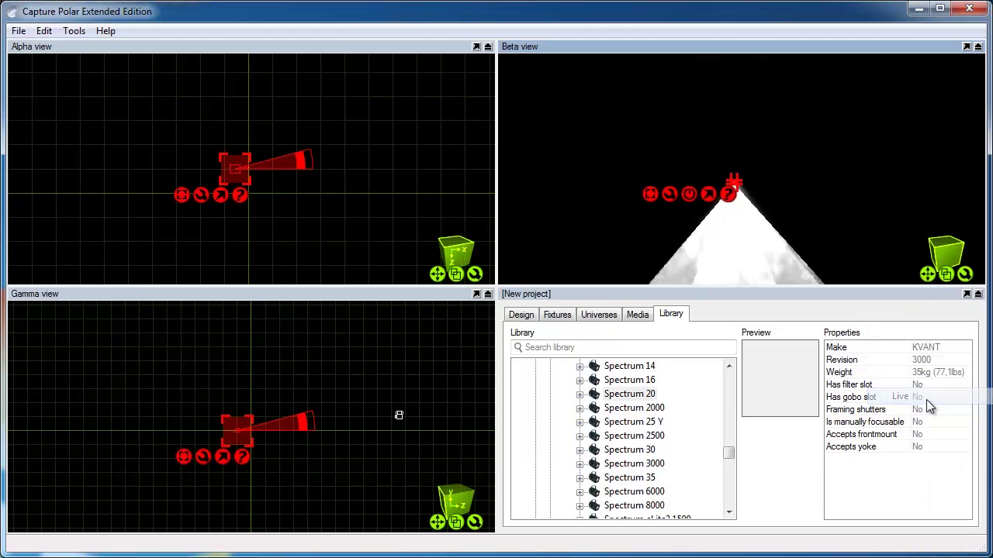
click(926, 276)
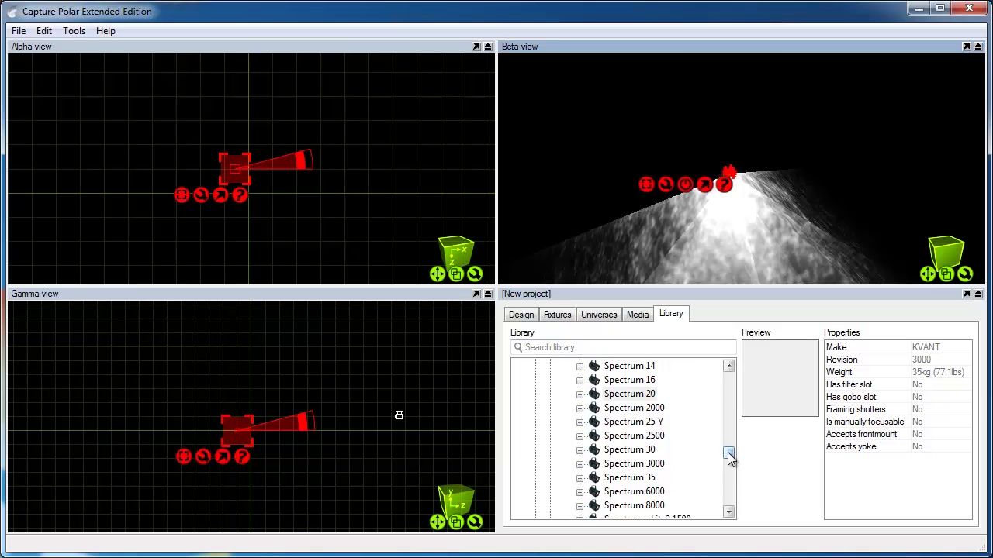
Place a Box from Objects > Forms into the scene at the laser and show its properties.
drag(729, 454, 712, 344)
double_click(551, 438)
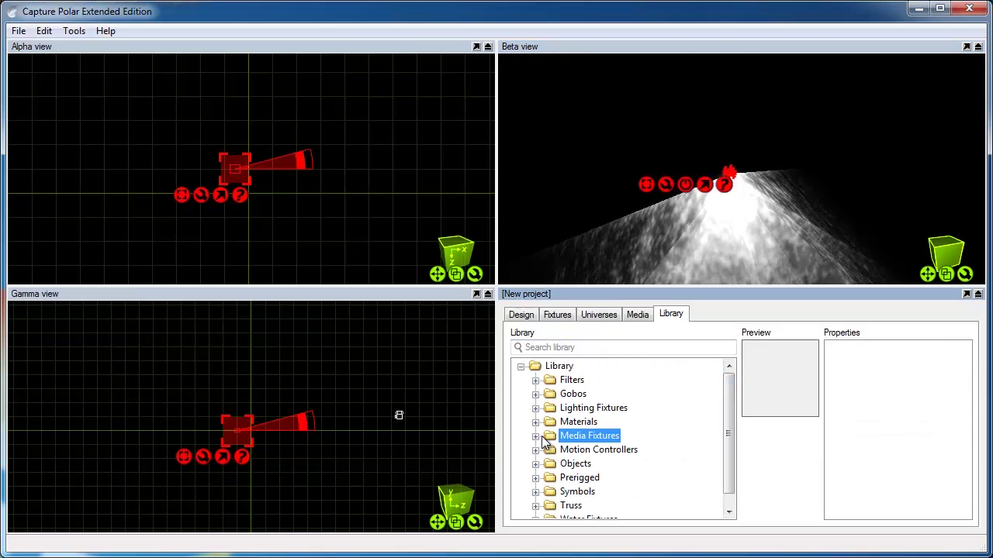
click(540, 464)
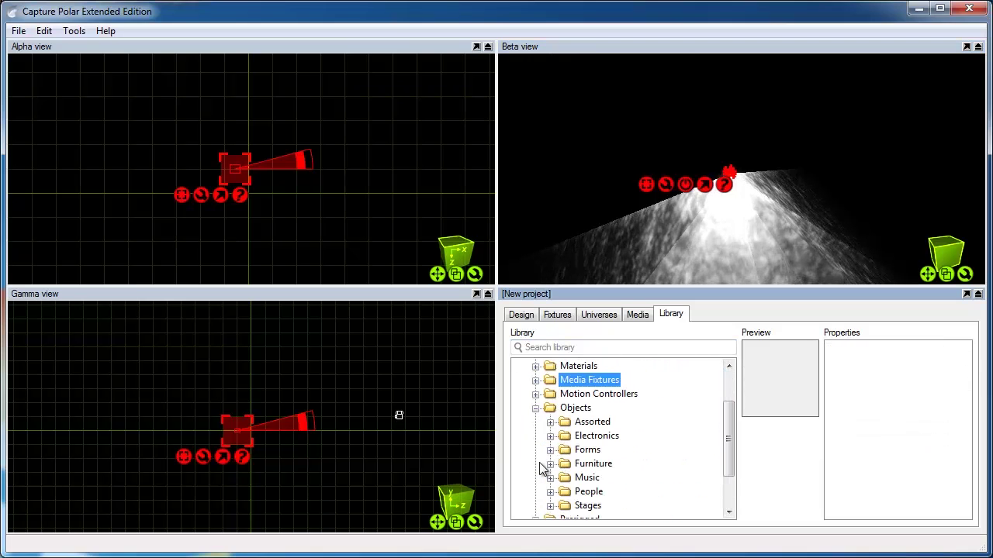
click(575, 368)
double_click(582, 410)
click(582, 411)
click(596, 424)
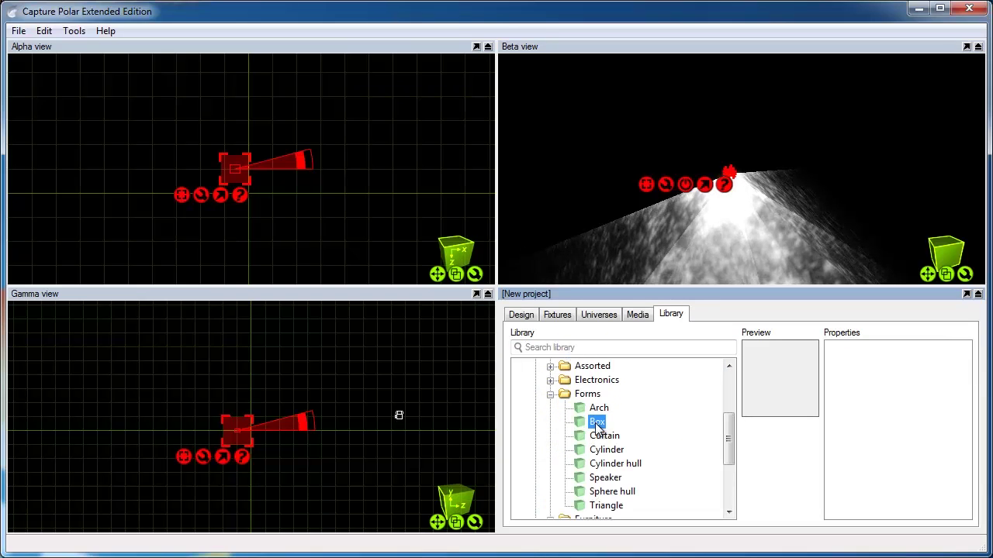
drag(597, 426, 245, 190)
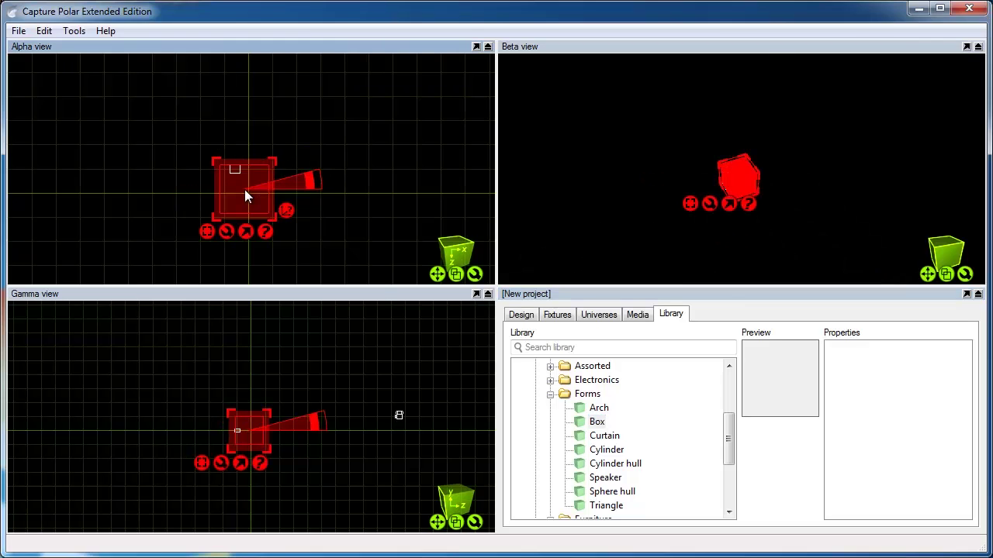
right_click(230, 239)
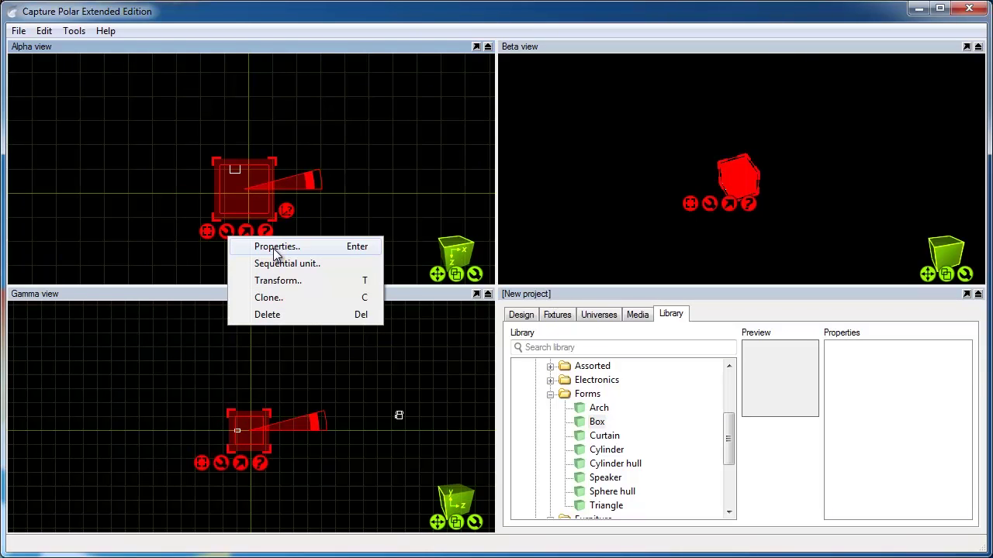
click(275, 250)
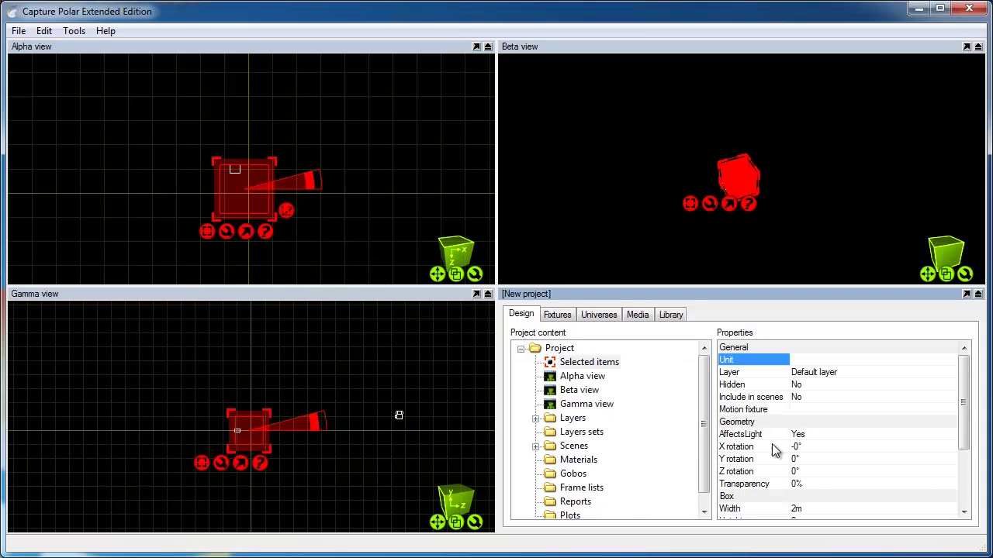
scroll(963, 407, down, 2)
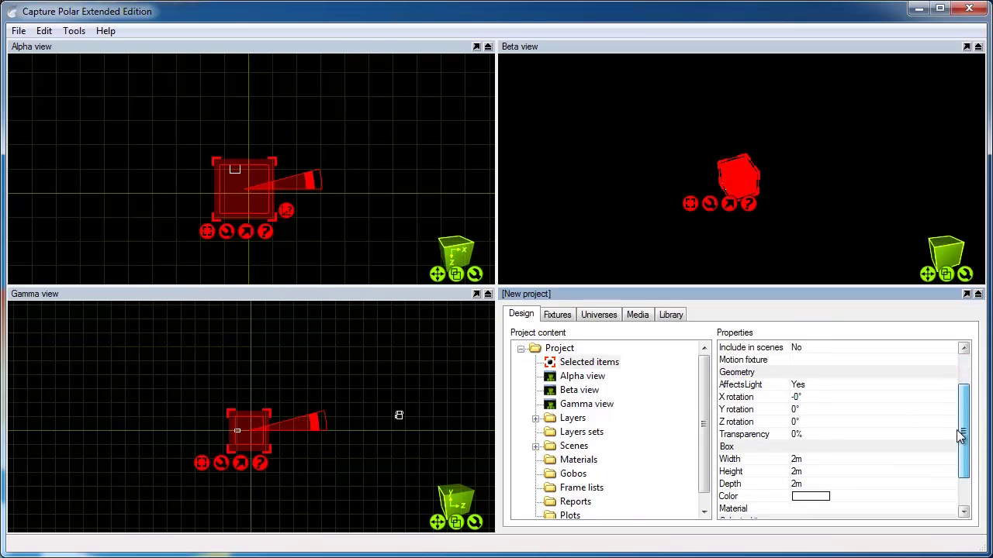
Size the box to 10m width, 10mm height and 10m depth.
click(815, 435)
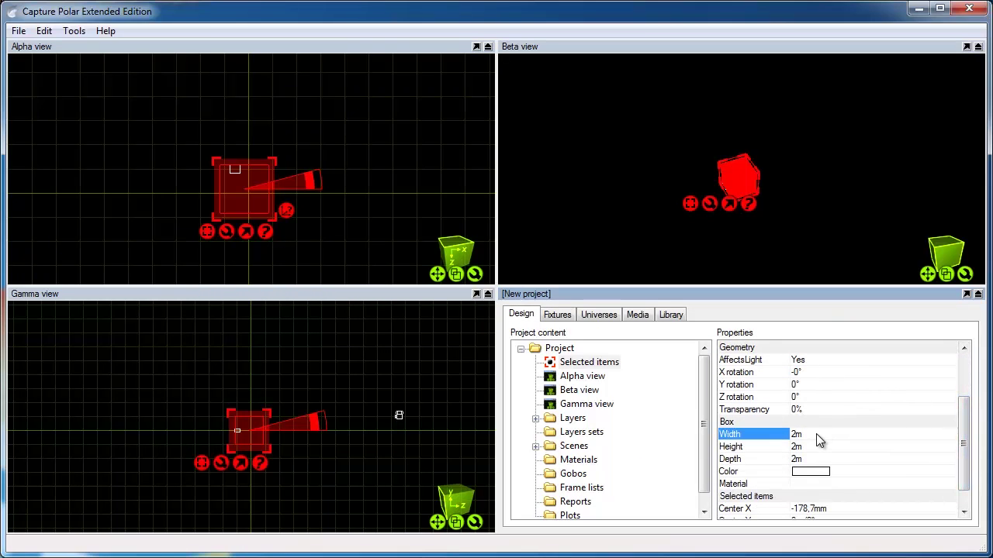
click(816, 433)
text(10)
key(Return)
key(Down)
text(10mm)
key(Return)
key(Down)
key(Tab)
text(10)
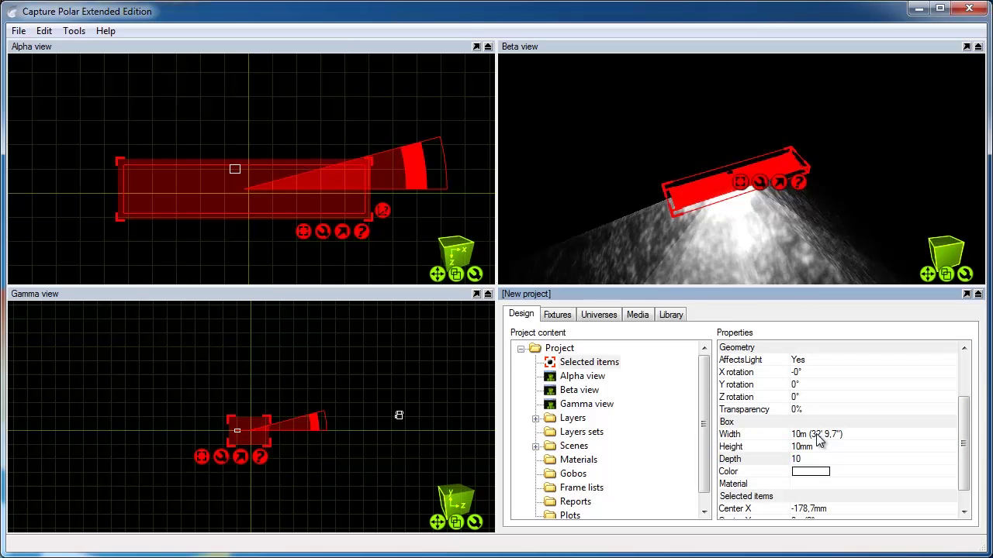
key(Return)
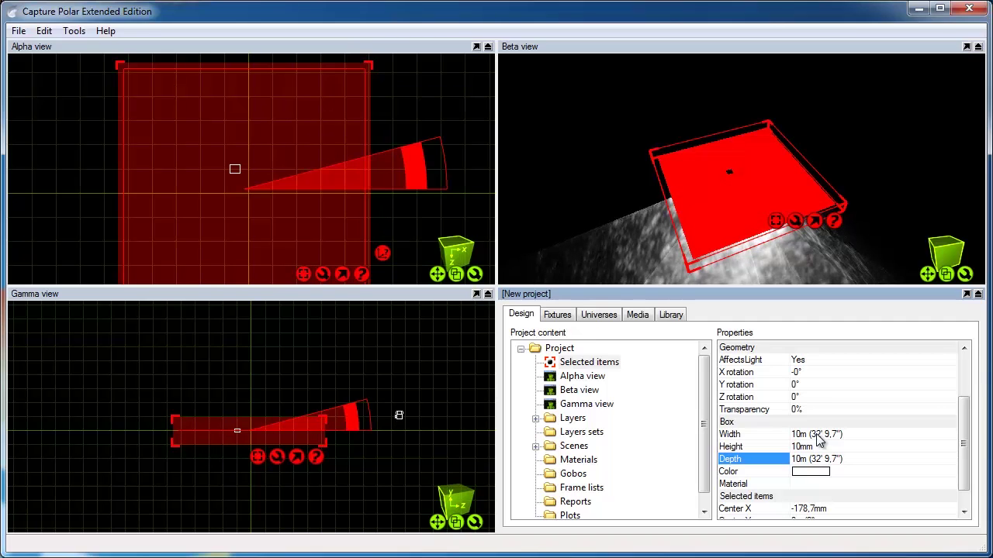
Change the box width to 30' (9m 144mm).
key(Up)
key(Up)
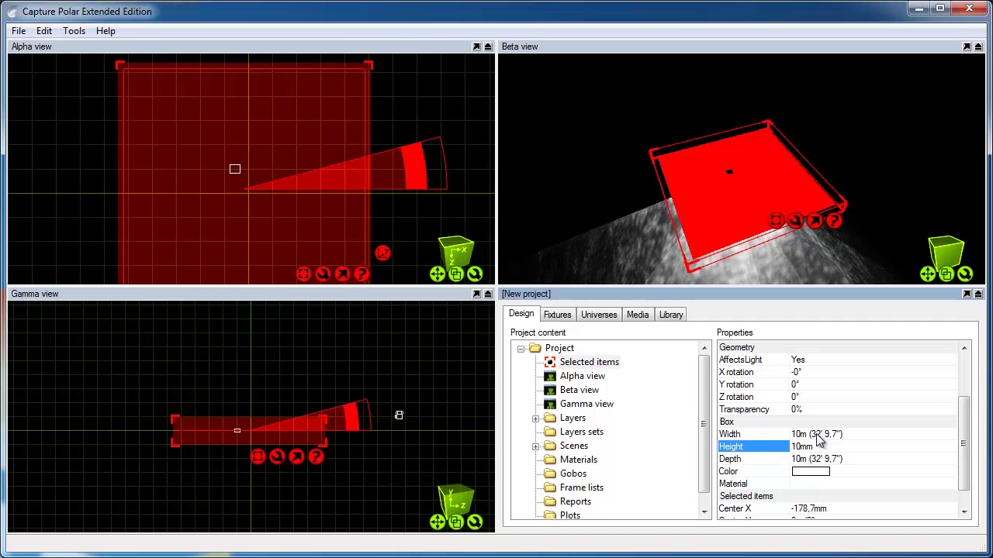
key(Tab)
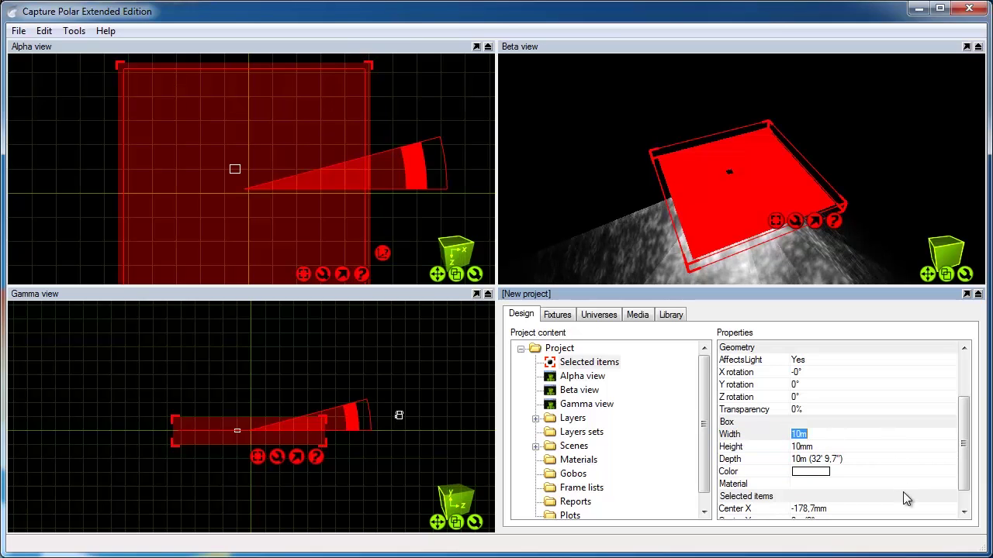
text(30')
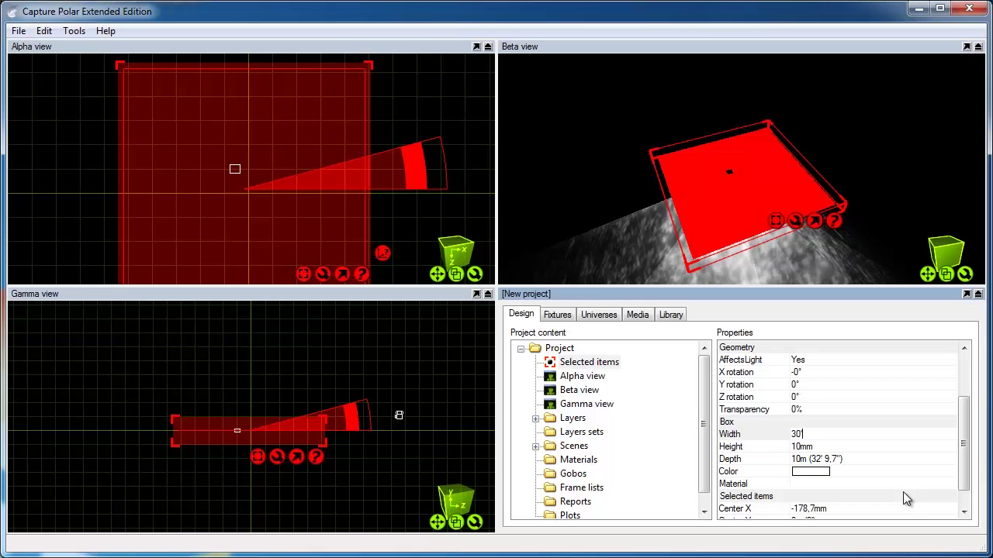
key(Return)
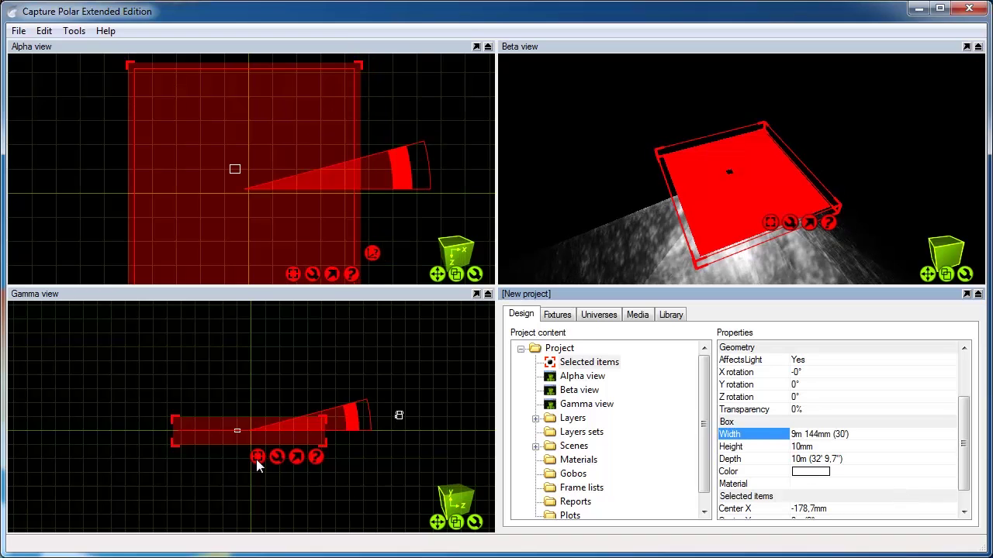
Raise the laser fixture higher above the floor in the Gamma view.
drag(211, 403, 274, 469)
drag(235, 437, 242, 373)
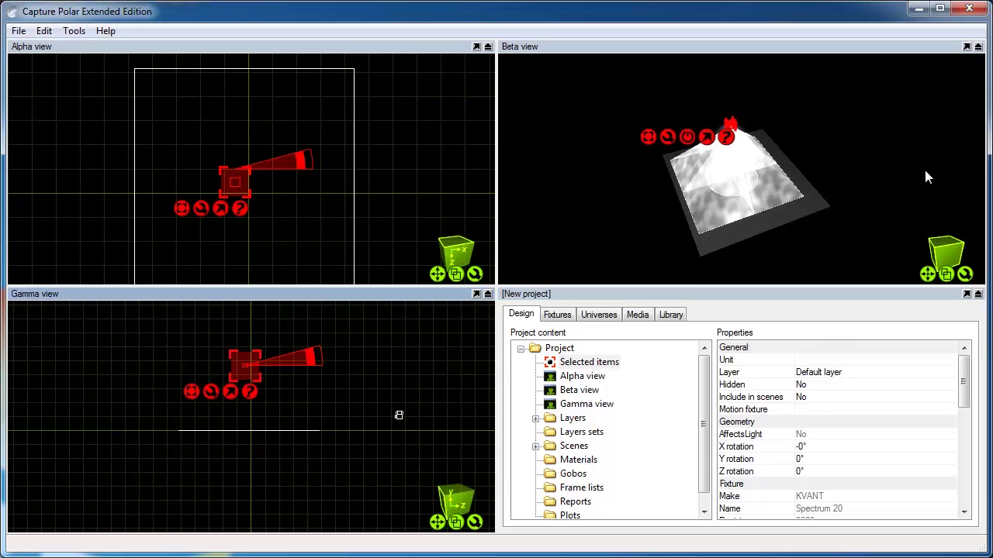
drag(825, 187, 828, 181)
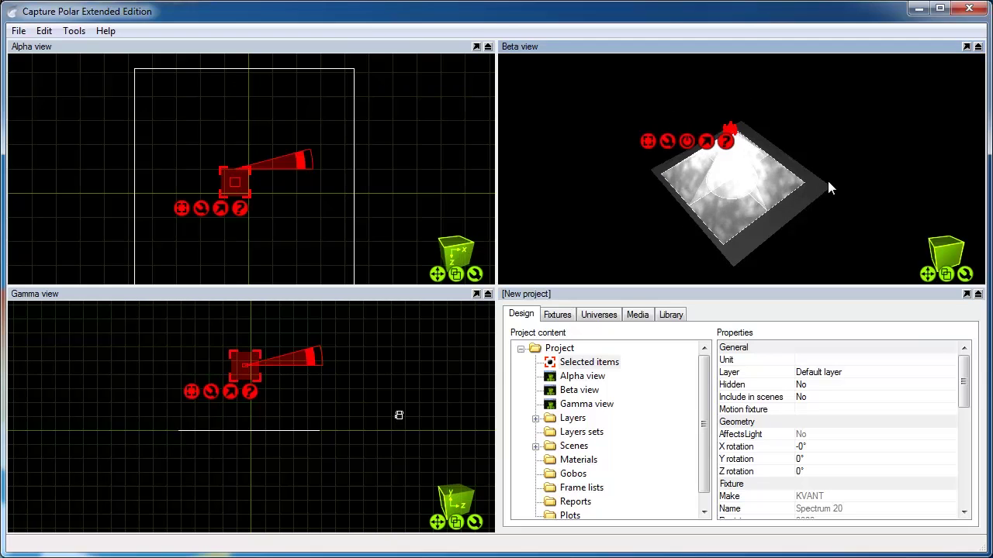
drag(966, 386, 968, 453)
Set the fixture's Media to Pangolin - Virtual Laser 1 and check the Media sources.
click(900, 432)
click(900, 432)
click(895, 430)
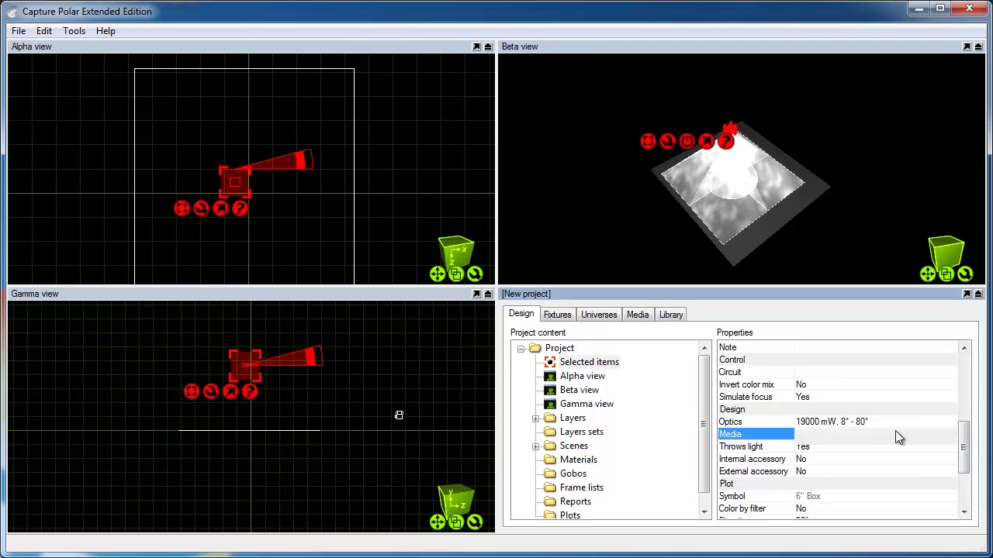
click(895, 431)
click(889, 460)
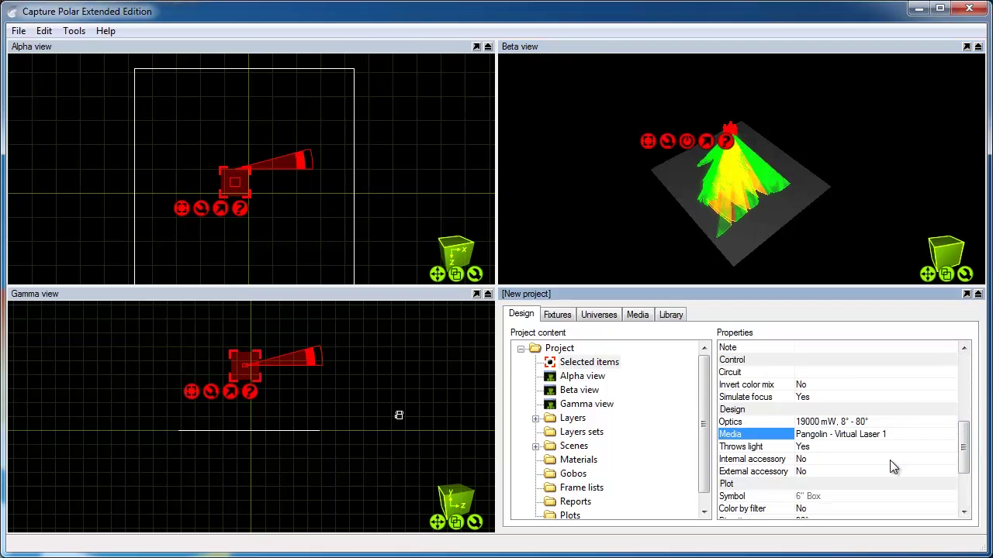
click(638, 315)
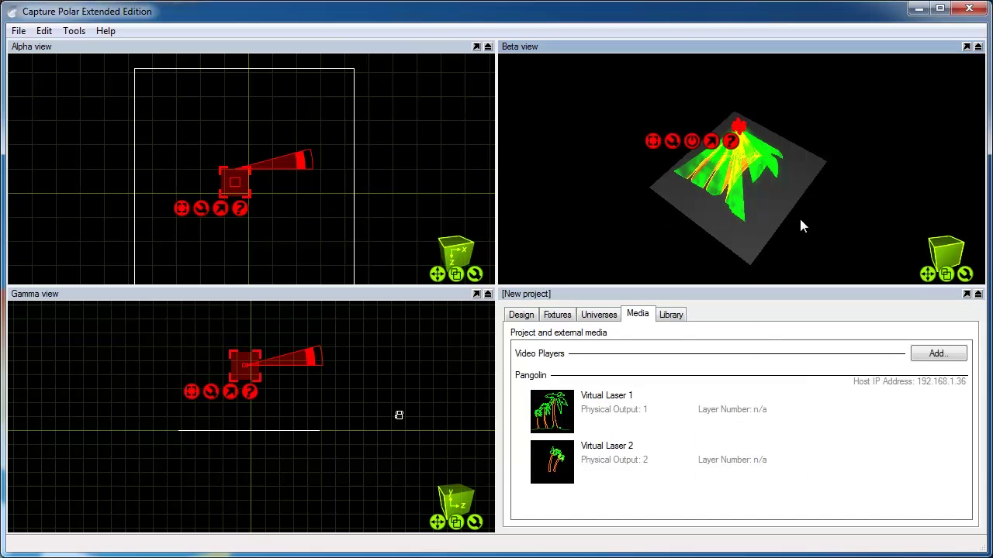
Set the Beta view's Atmosphere to 1% in Project content.
click(528, 316)
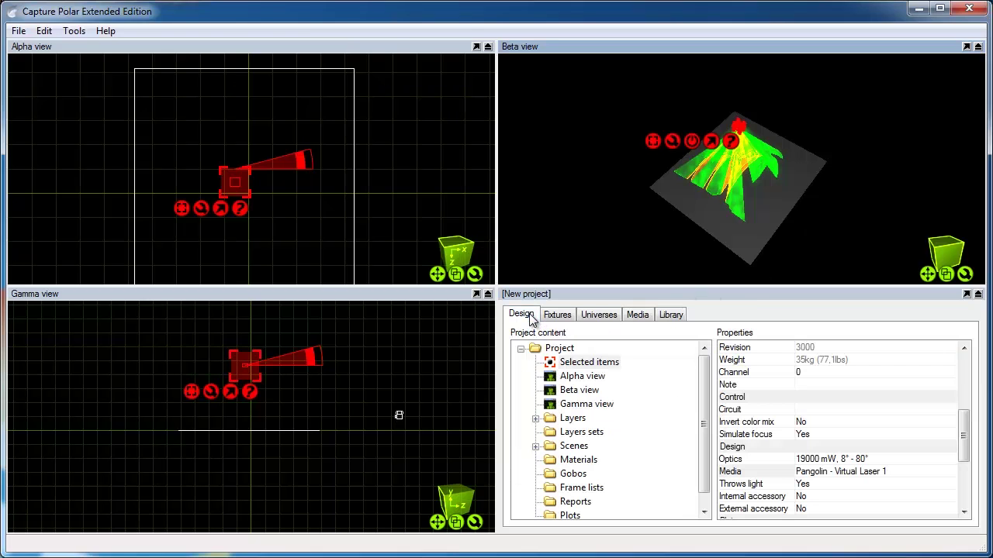
click(577, 393)
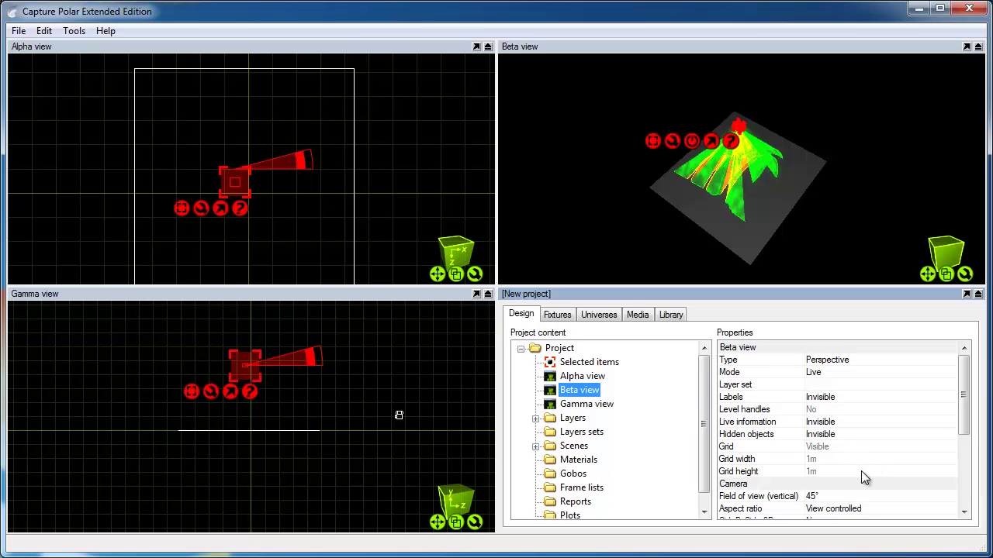
drag(963, 395, 963, 458)
click(860, 446)
key(Down)
key(Down)
text(1)
key(Return)
Try 50% ambient lighting, then undo it back to 10%.
key(Up)
key(Up)
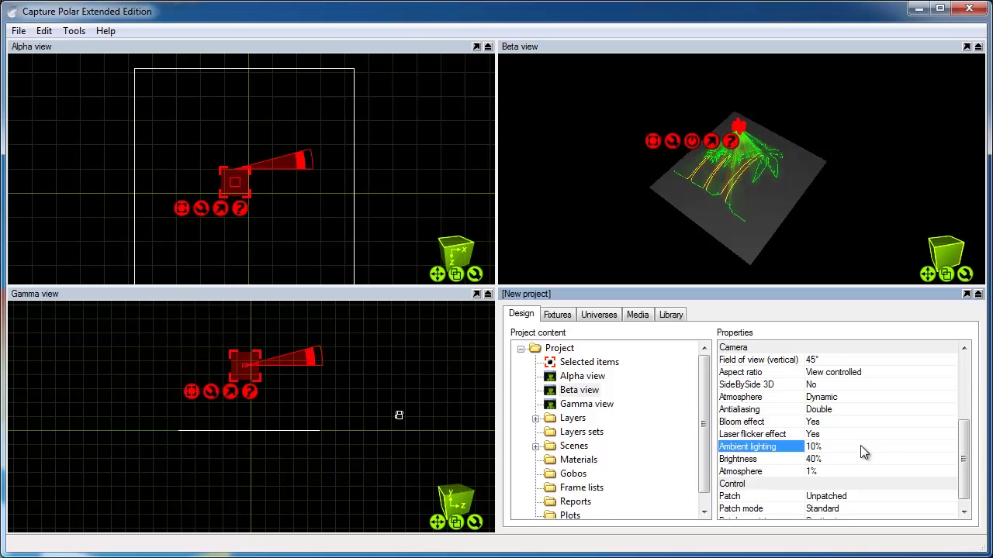
text(50)
key(Return)
click(739, 231)
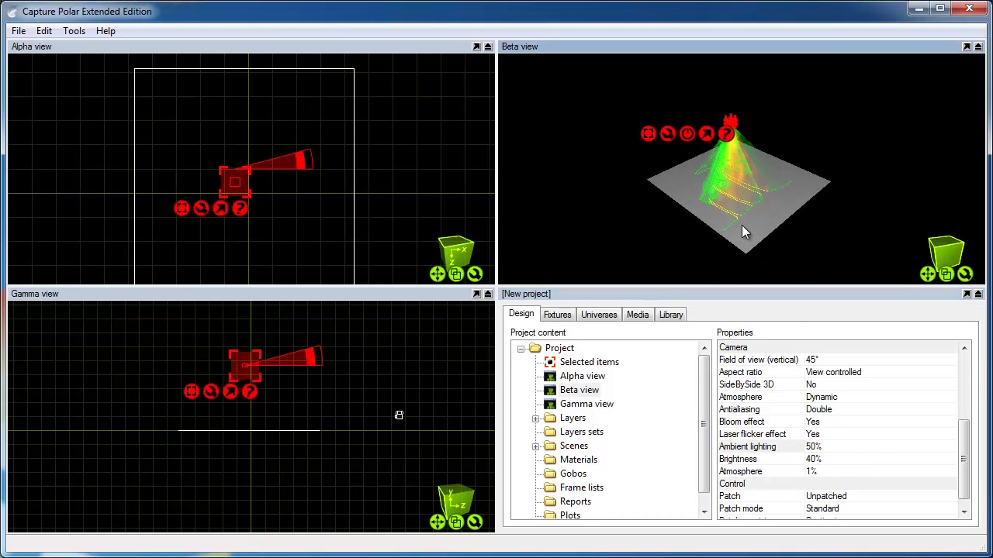
key(ctrl+z)
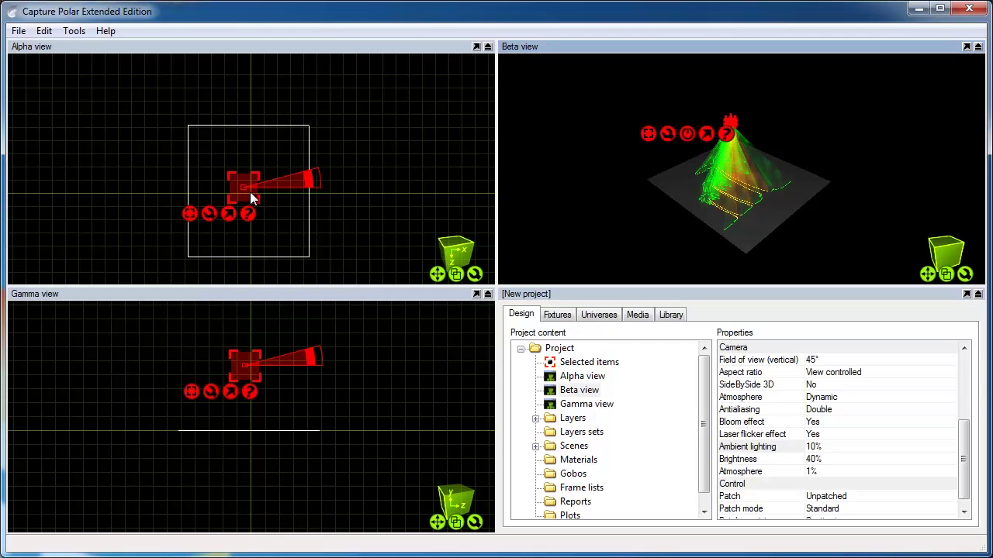
Move the laser to the frame's bottom edge in Alpha, then lift it up and right in Gamma.
drag(250, 191, 246, 253)
click(746, 200)
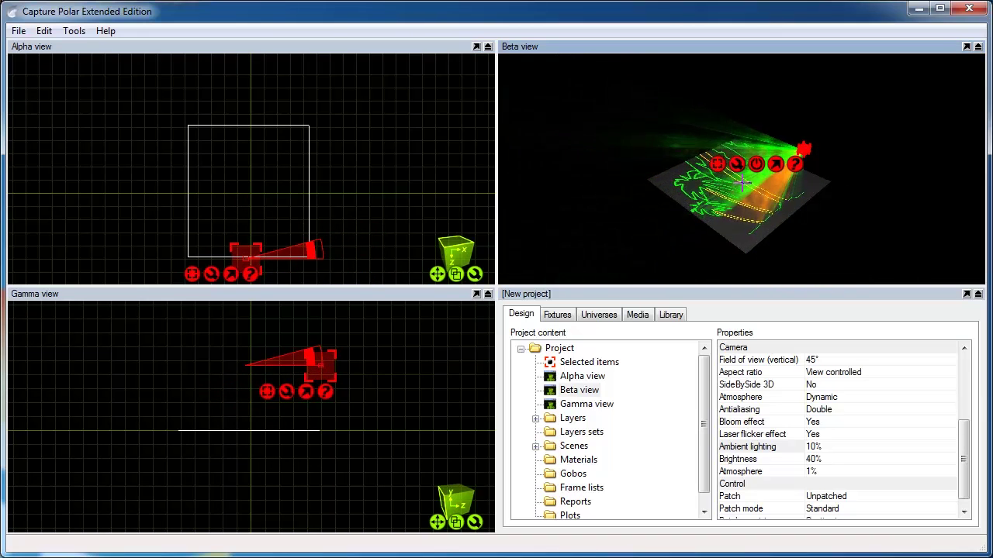
drag(311, 374, 334, 345)
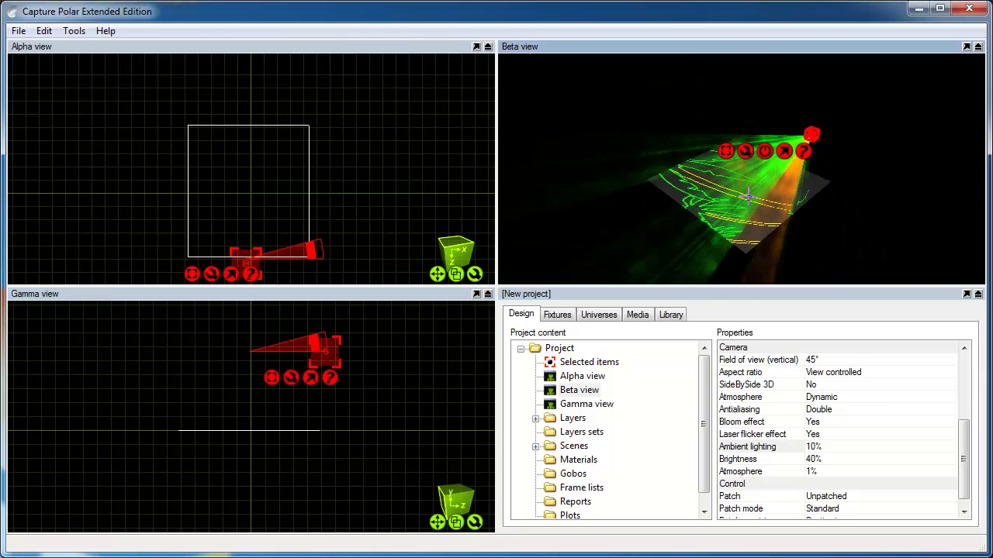
Drag the laser's Zoom slider from 80° to about halfway, then deselect the fixture.
click(765, 152)
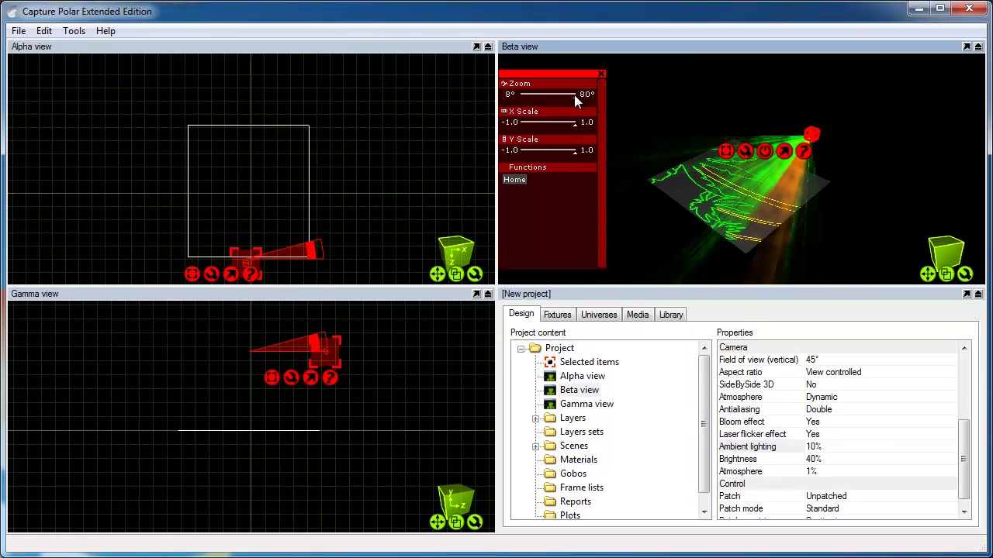
drag(574, 94, 589, 135)
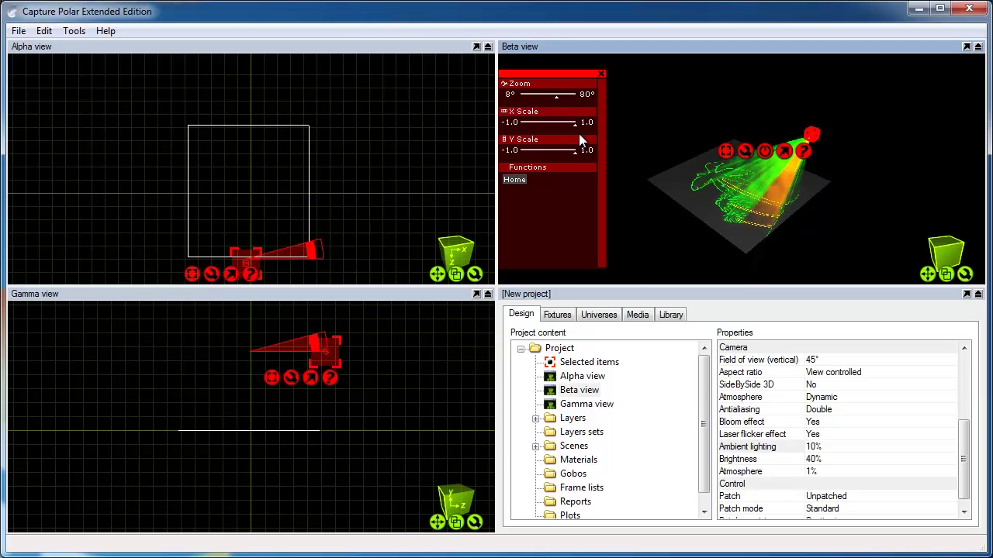
click(198, 95)
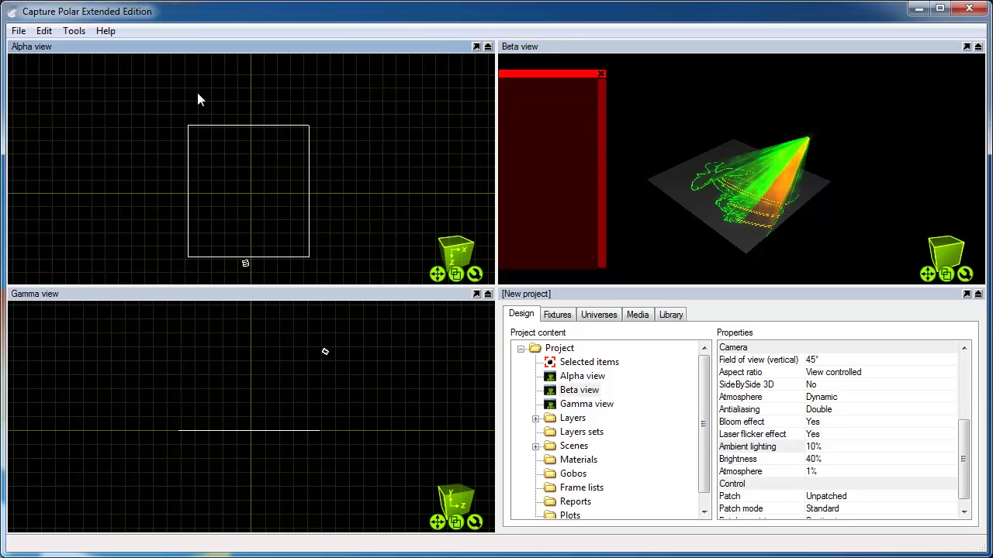
Import HoustonCityHall.obj via File > Extract.. with the default import settings.
click(18, 31)
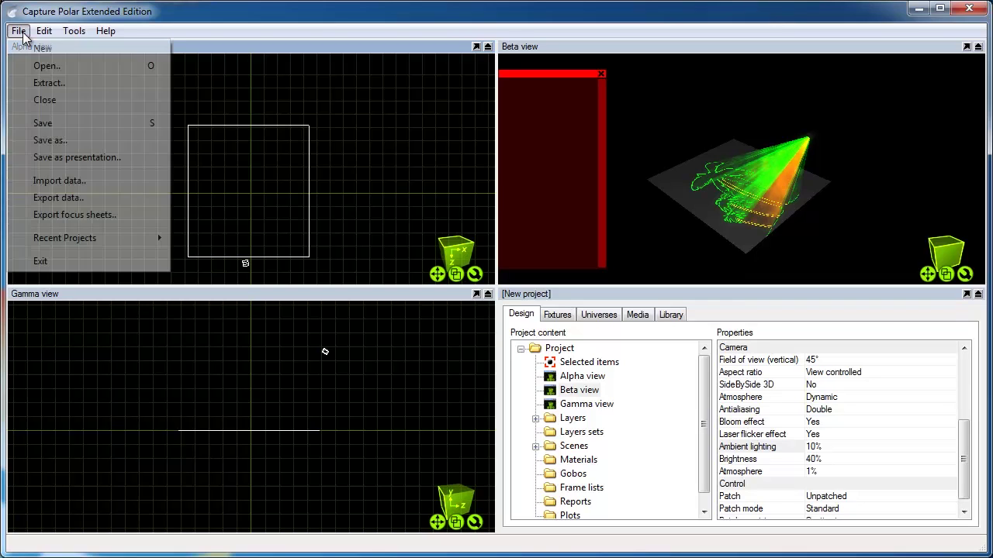
click(91, 82)
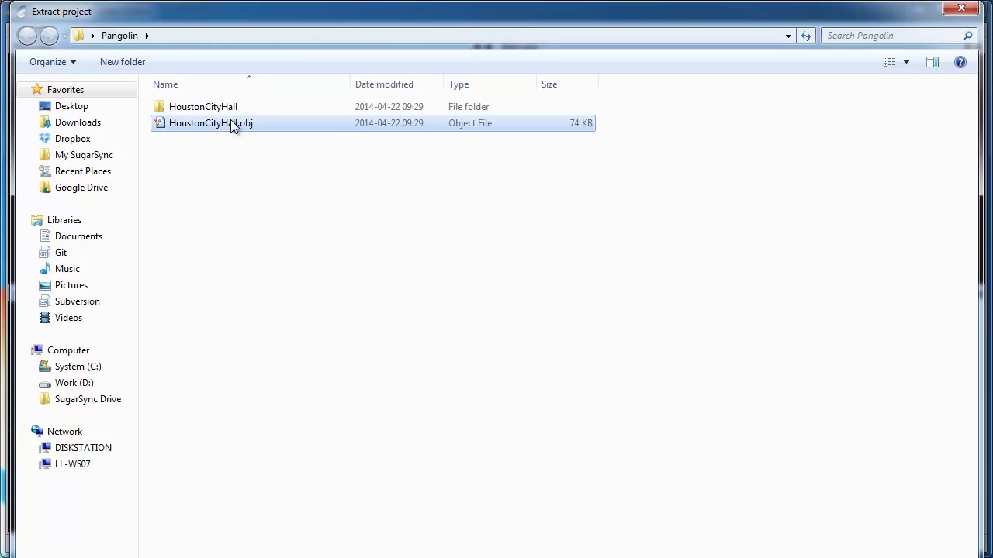
double_click(210, 122)
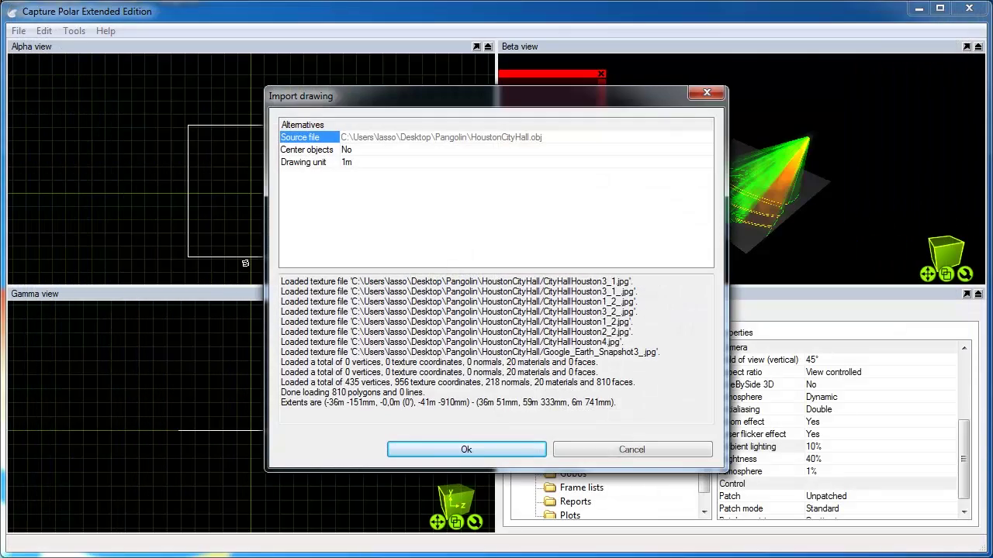
click(534, 451)
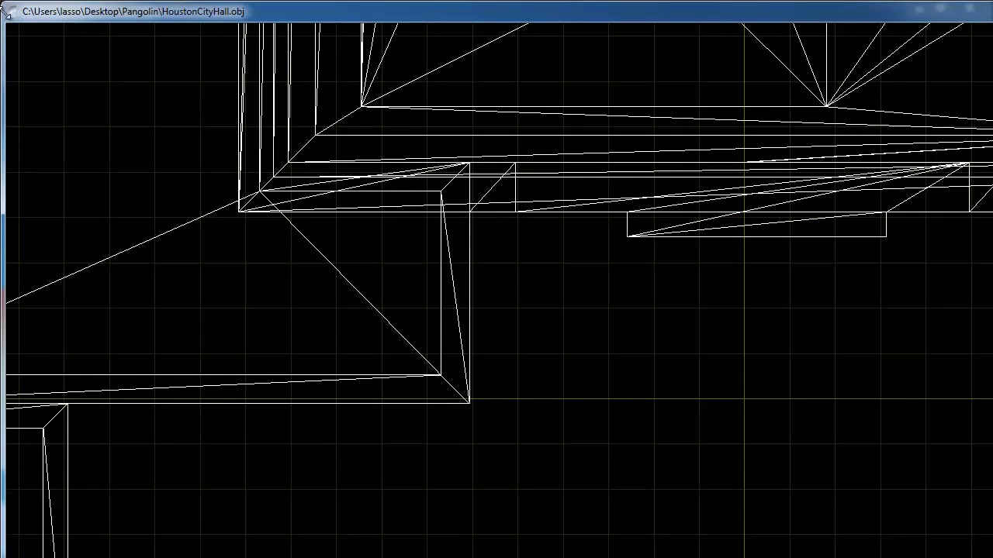
Drag the whole Houston City Hall model into Alpha view at its original position, then close its window.
drag(15, 11, 277, 130)
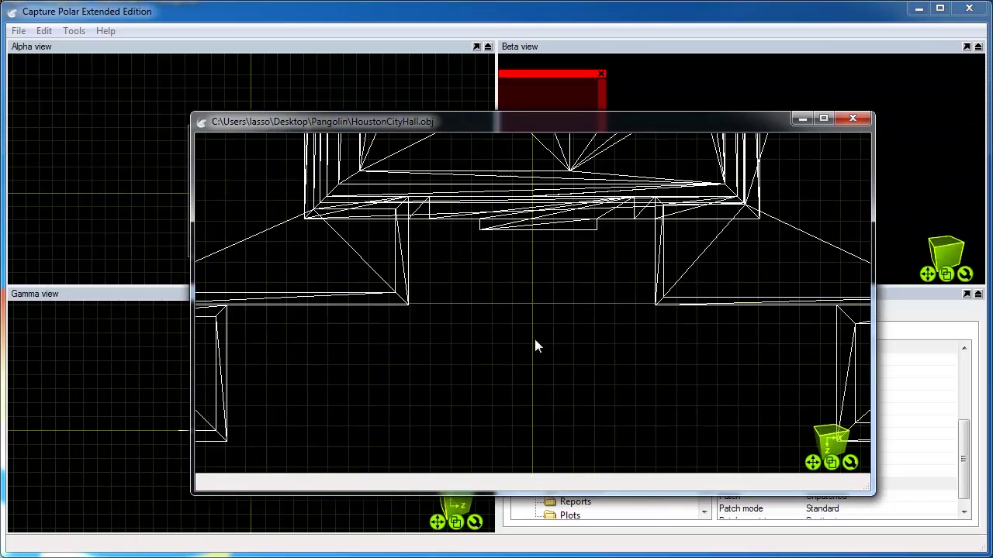
click(832, 462)
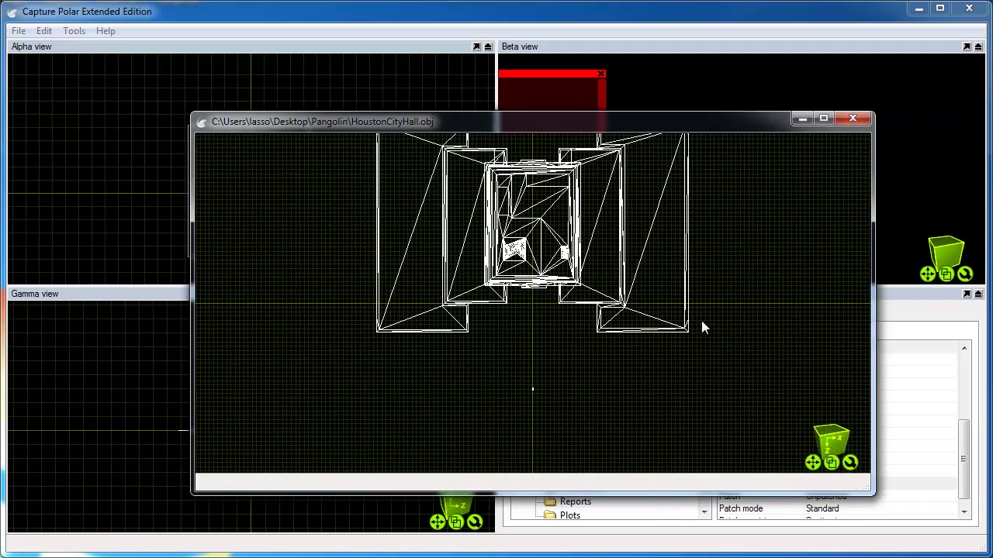
drag(341, 171, 719, 434)
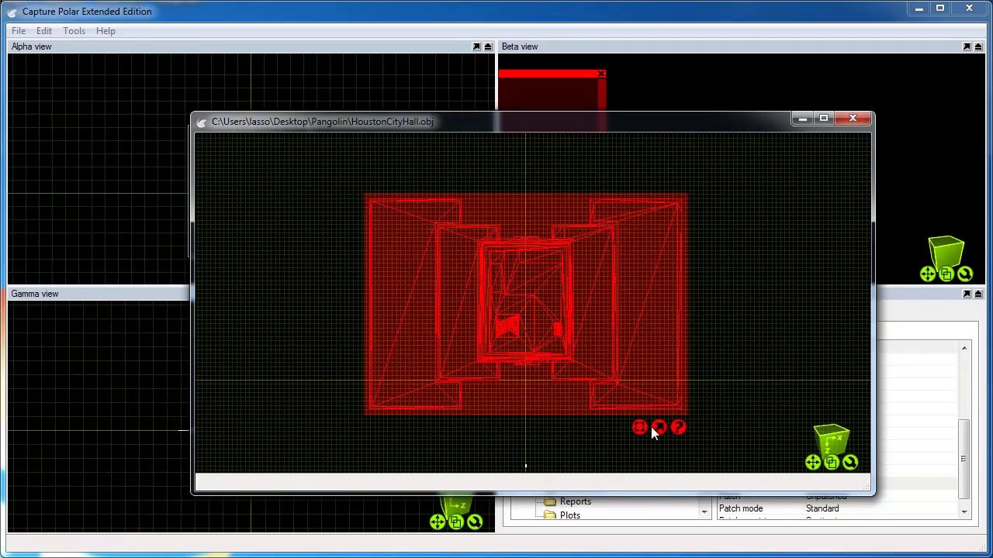
drag(659, 432, 145, 162)
click(180, 190)
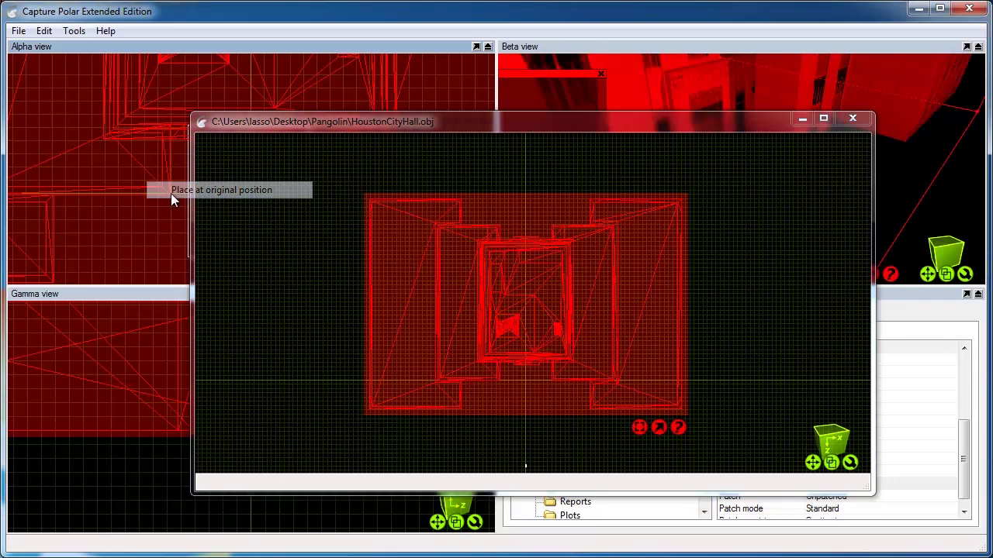
click(852, 117)
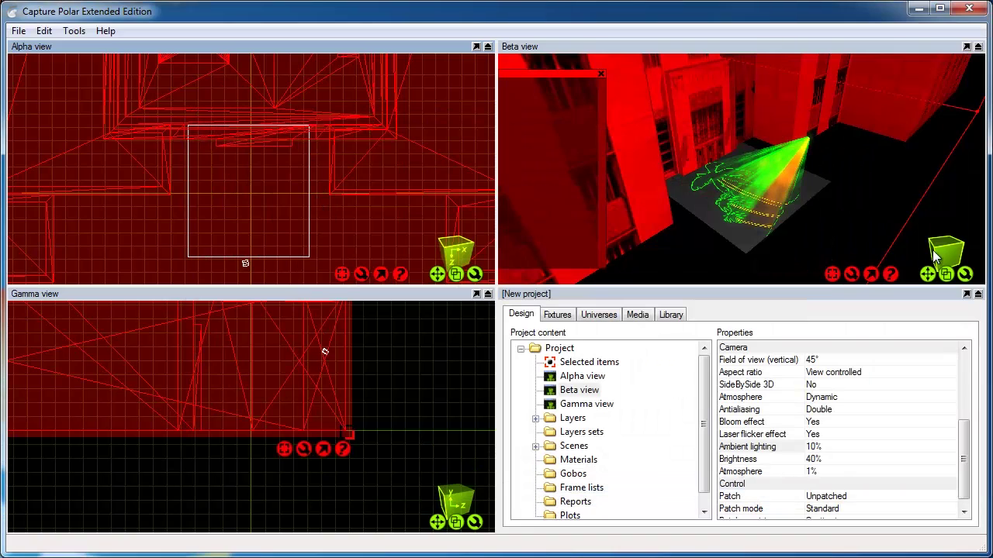
click(947, 189)
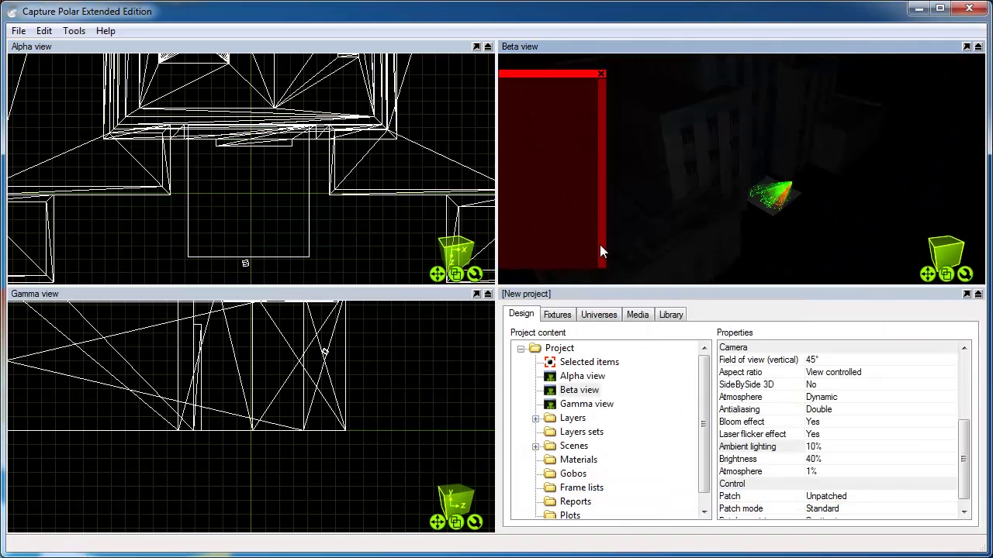
Raise the Ambient lighting property from 10% to 90%.
scroll(968, 450, down, 1)
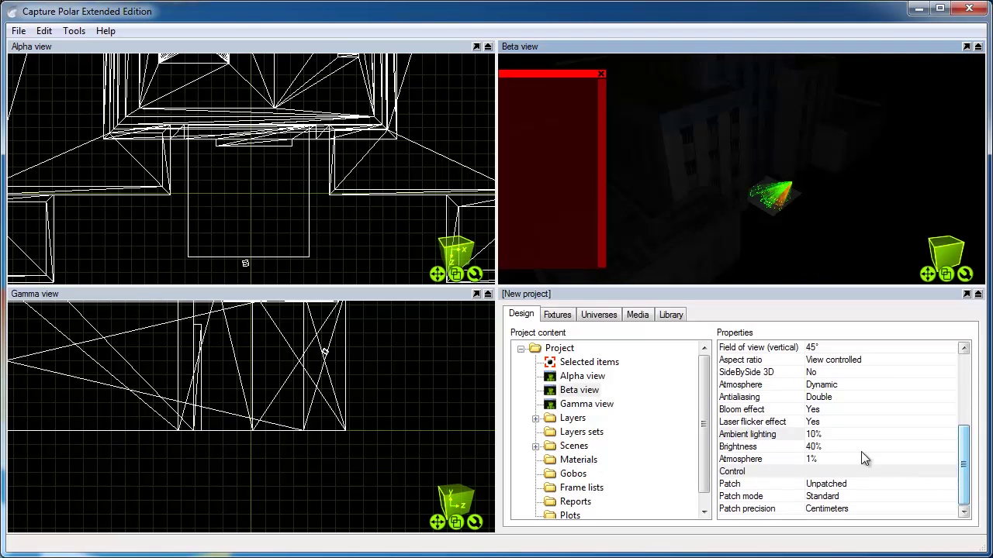
click(858, 436)
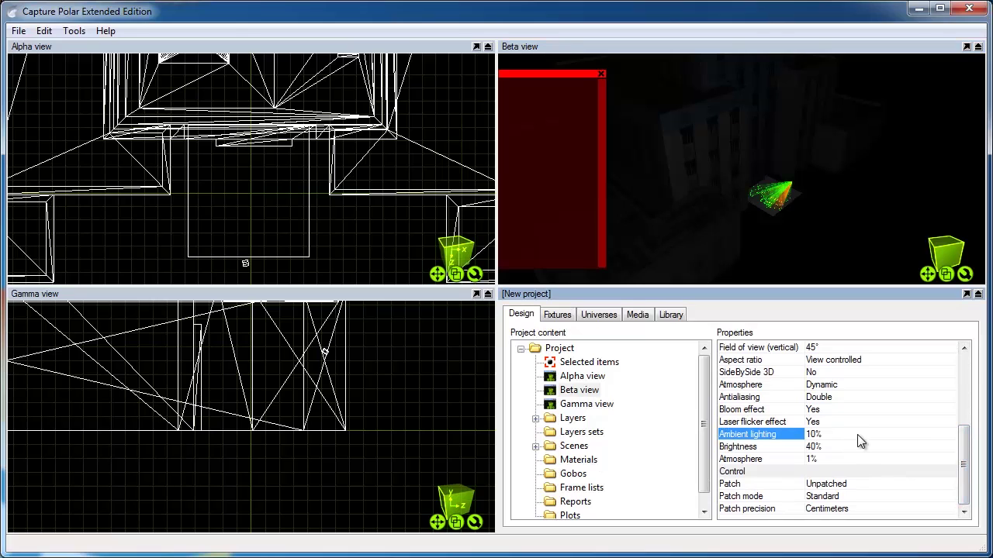
click(856, 435)
text(90)
key(Return)
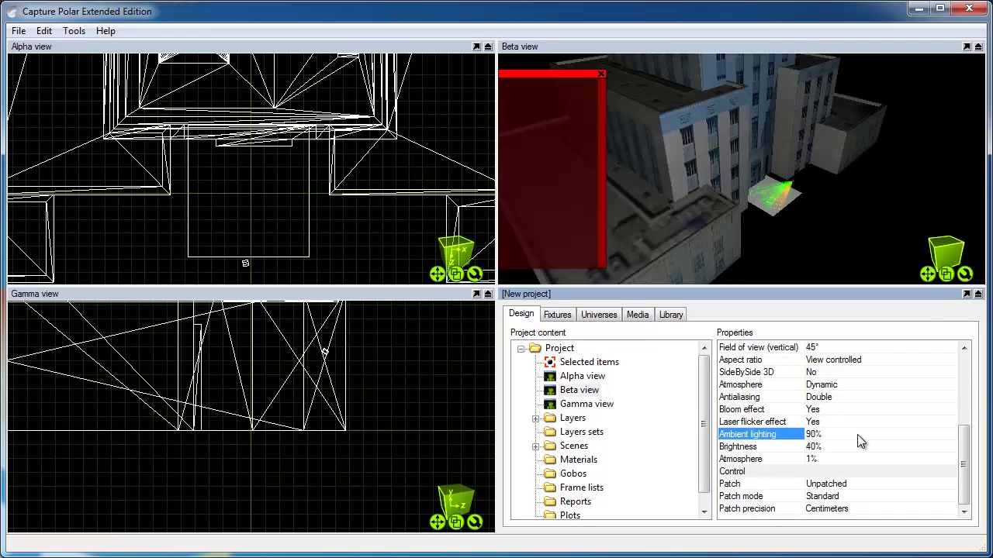
Drag the laser projector to a new spot near the palm display in Gamma view.
click(325, 355)
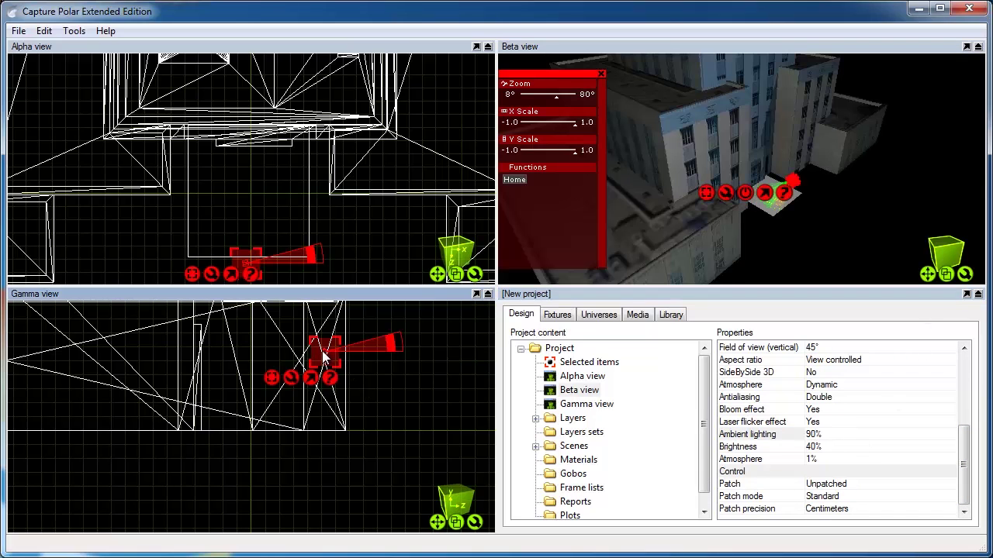
scroll(284, 211, up, 2)
drag(257, 243, 274, 330)
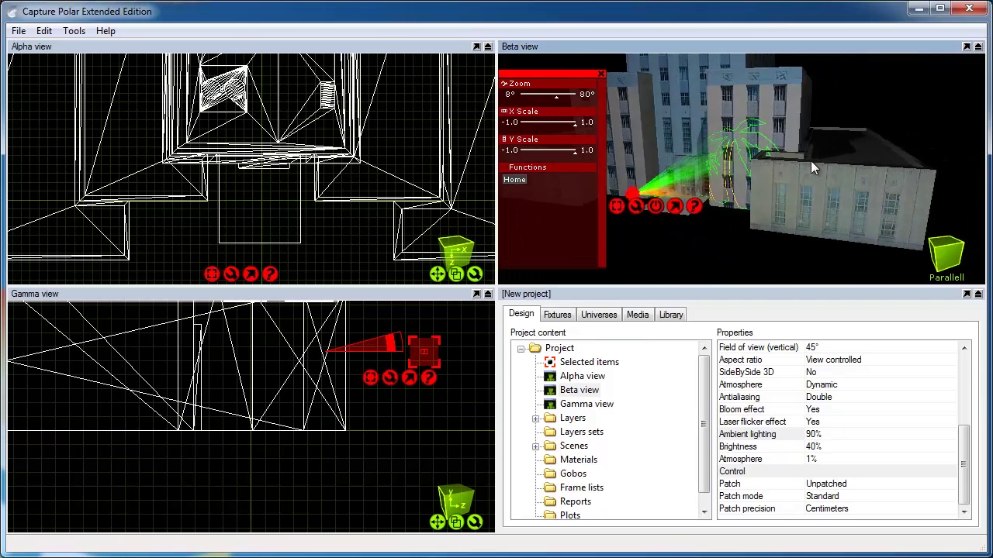
click(804, 258)
Double-click the palm laser fixture in Beta view to lock the 3D view's focus on it.
double_click(776, 204)
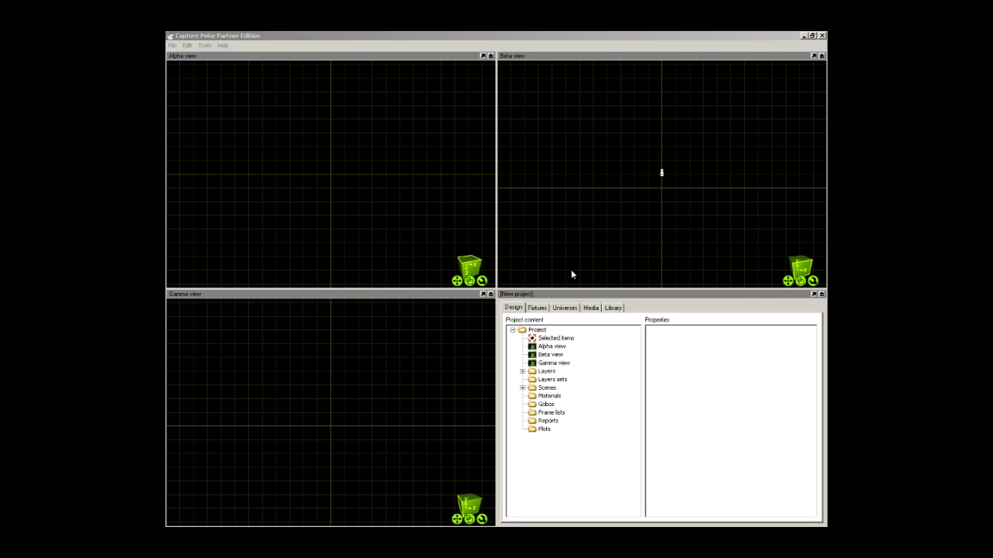
Go to File > Recent Projects to reopen the Tutorial Demo add 1 projector project.
click(172, 45)
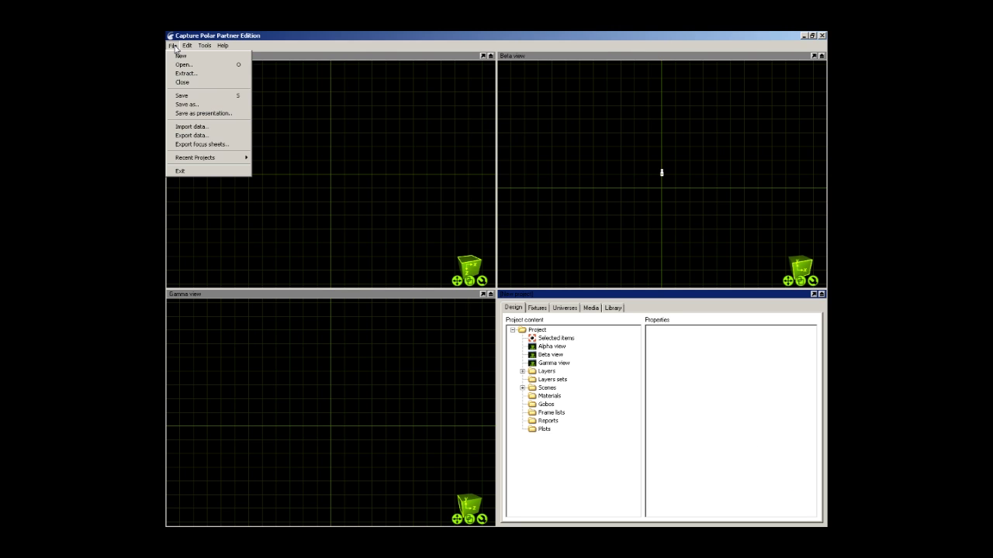
mouse_move(225, 160)
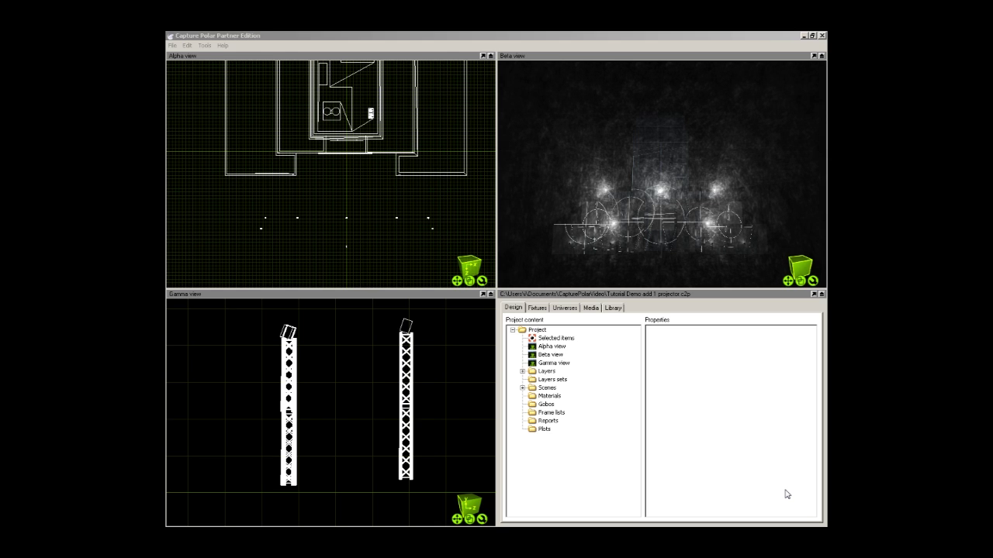
In the Library, expand Media Fixtures > KVANT > Lasers and select Spectrum 10 ULTRA.
click(612, 309)
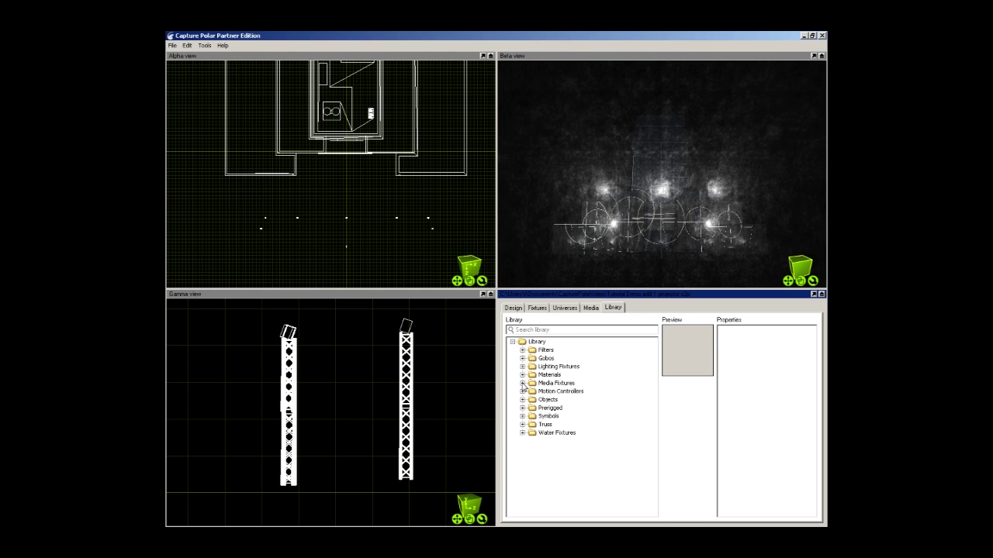
click(523, 384)
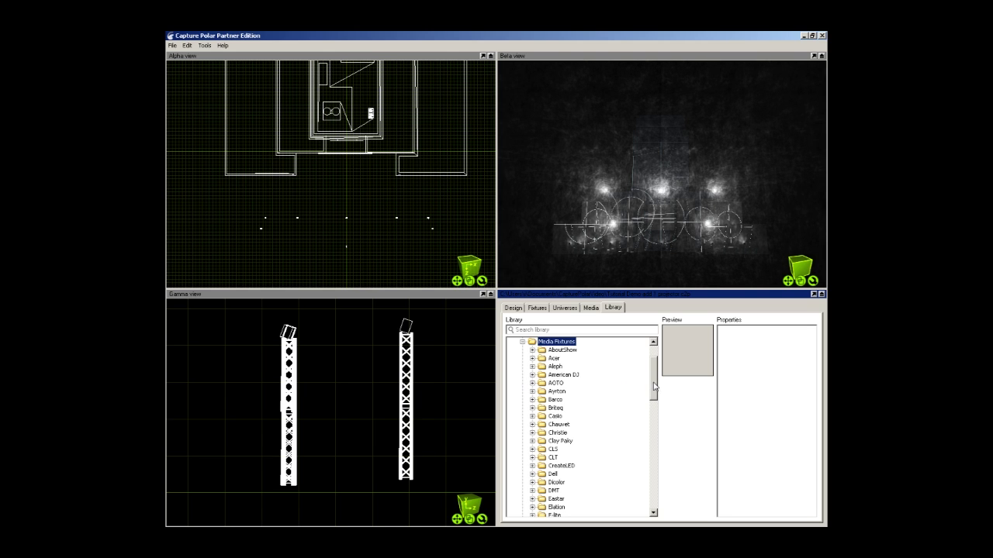
drag(653, 387, 657, 443)
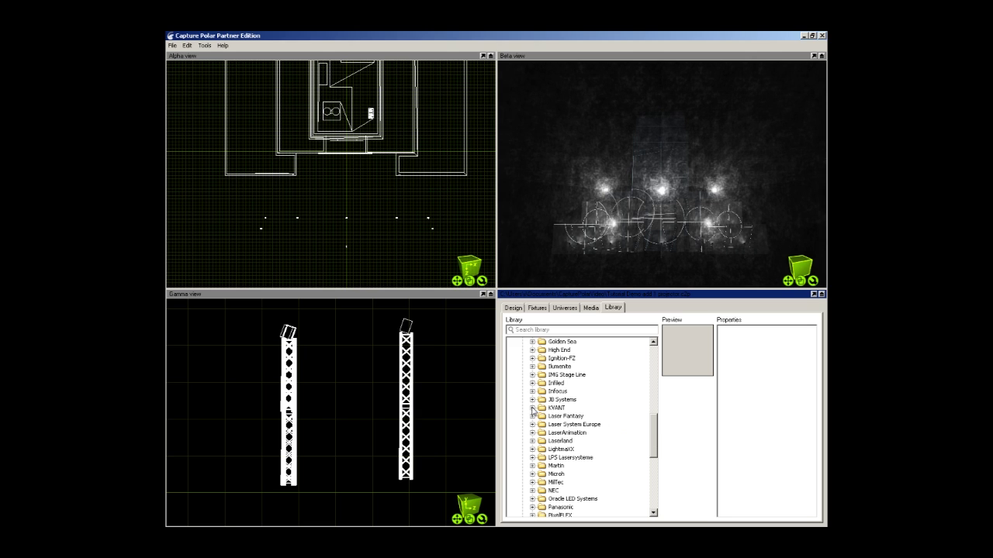
click(532, 408)
click(542, 416)
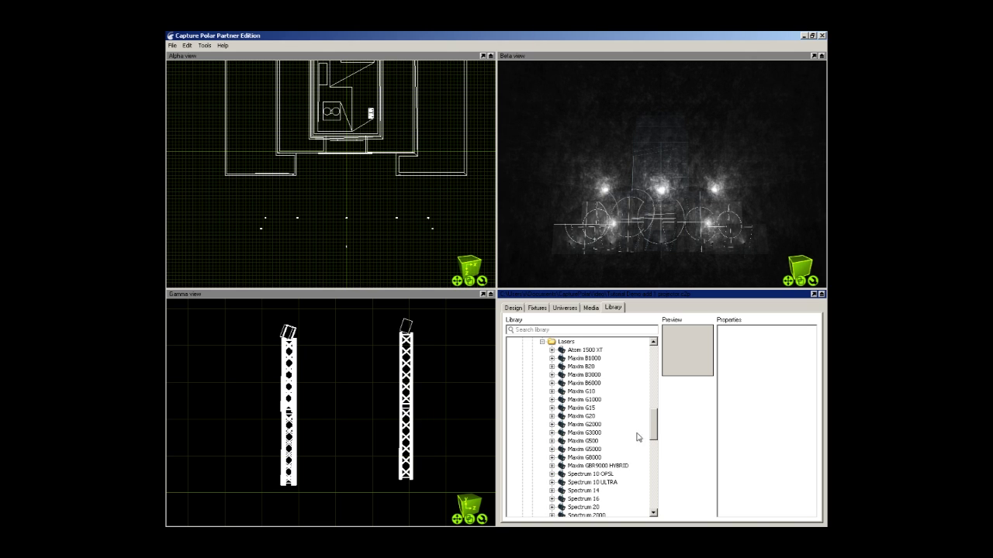
drag(653, 438, 656, 454)
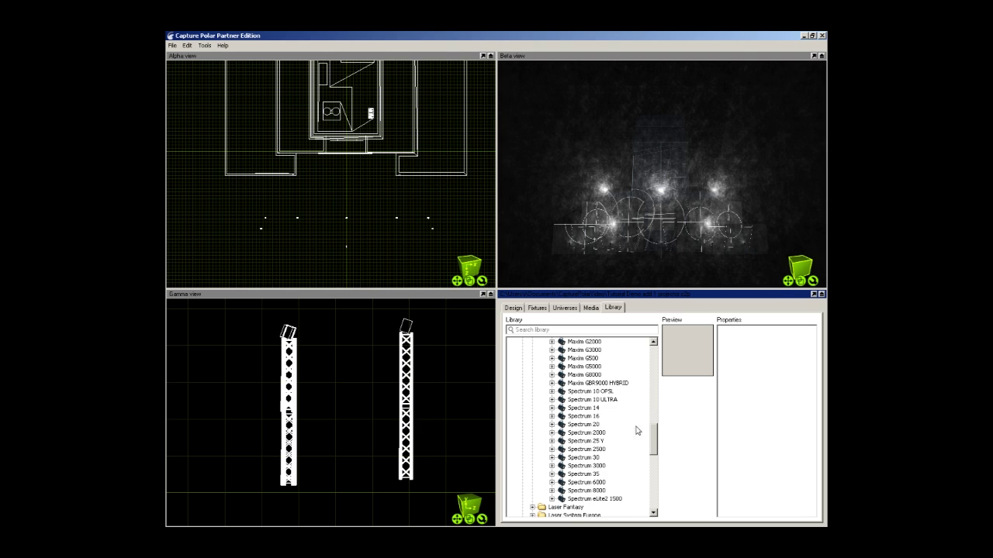
click(594, 400)
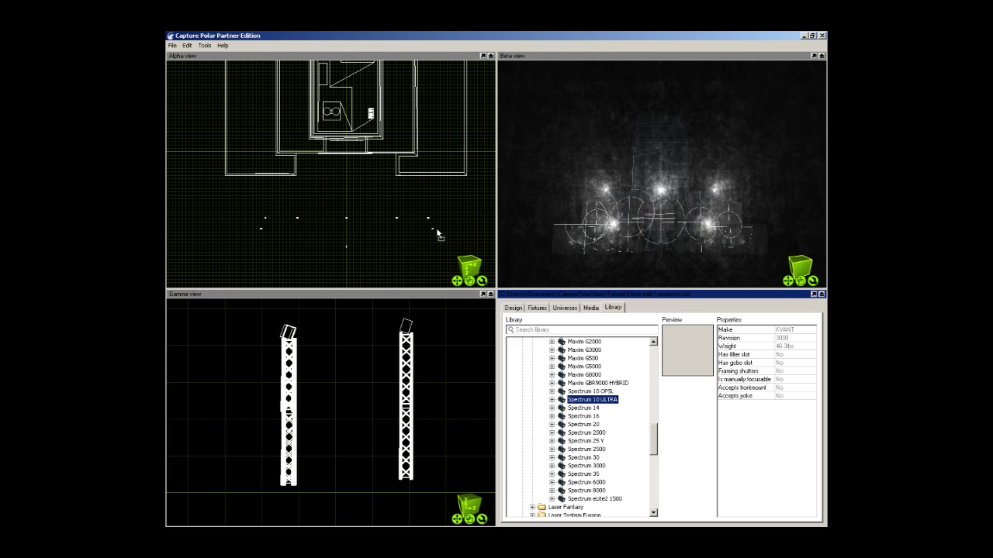
Drop Spectrum 10 ULTRA at stage front right, raise it atop the right truss, and tilt its beam down.
drag(435, 227, 435, 228)
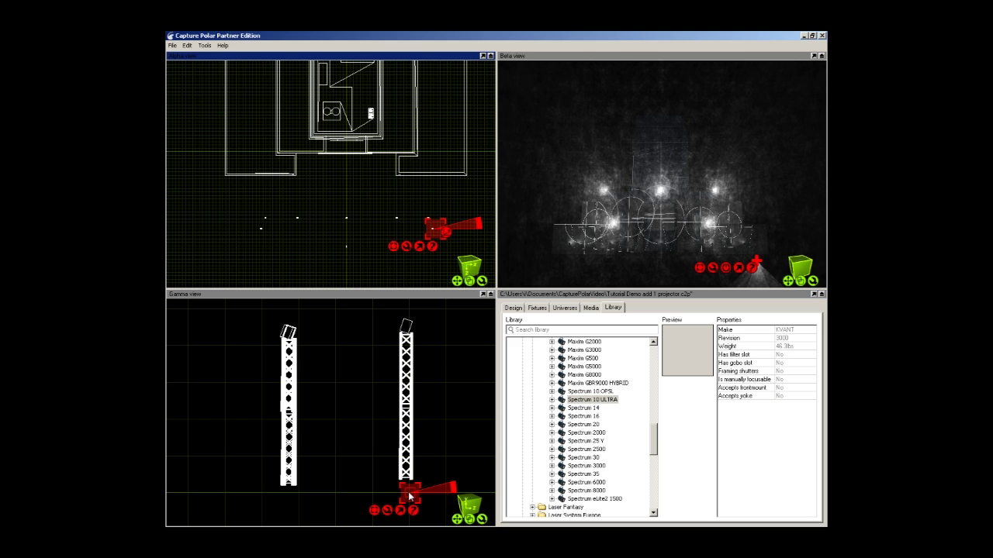
drag(411, 500, 405, 333)
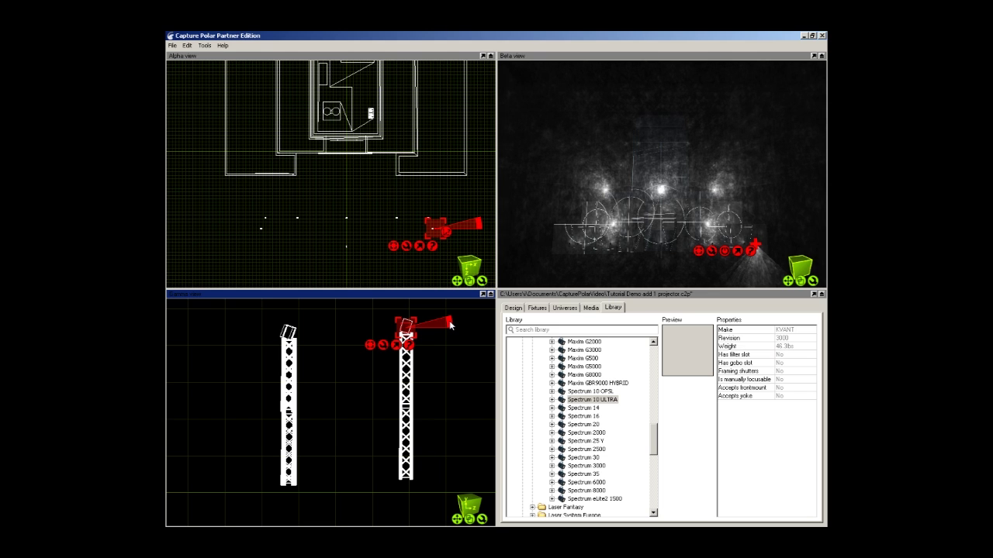
drag(450, 325, 403, 365)
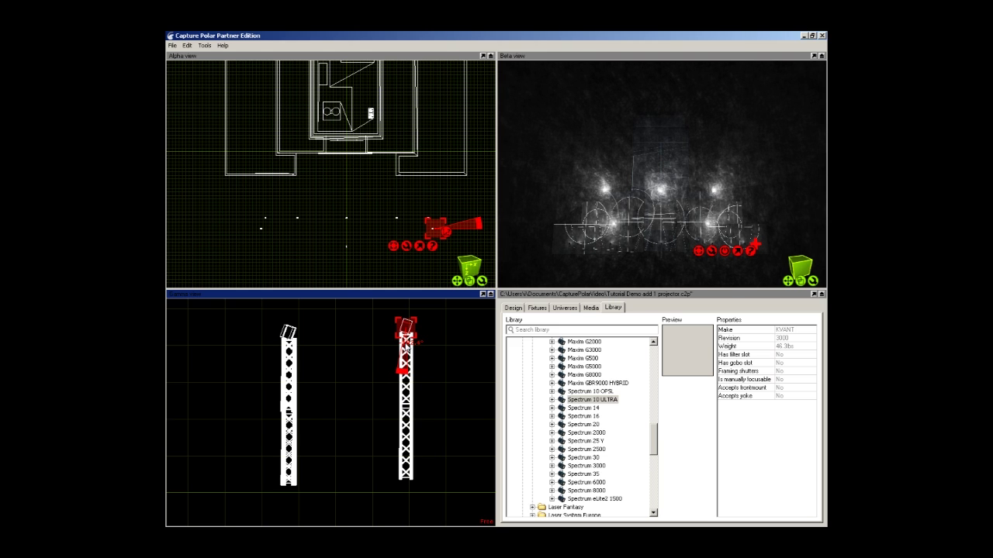
drag(404, 346, 405, 347)
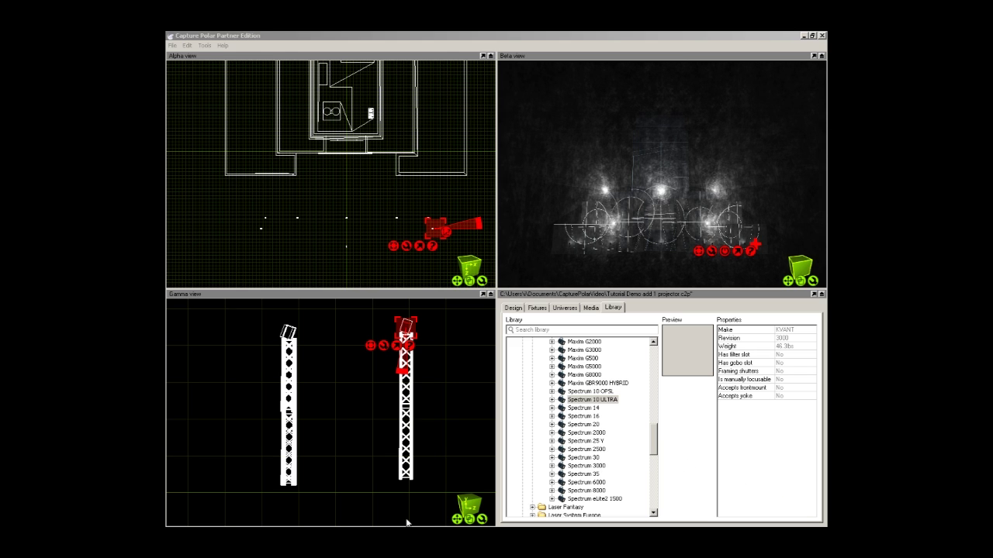
Switch to BEYOND and turn on View > Enable visualization via external software, answering Yes.
mouse_move(409, 526)
click(315, 523)
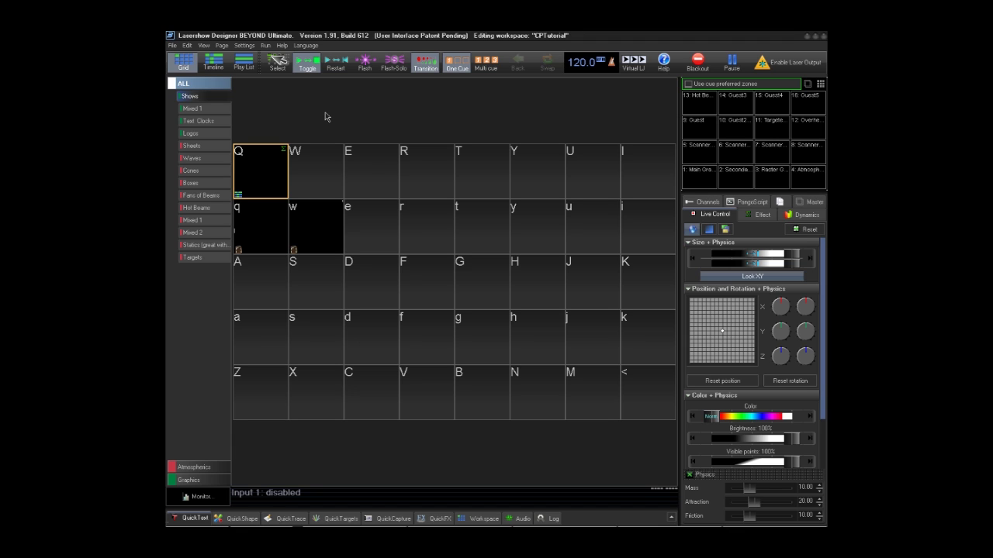
click(204, 47)
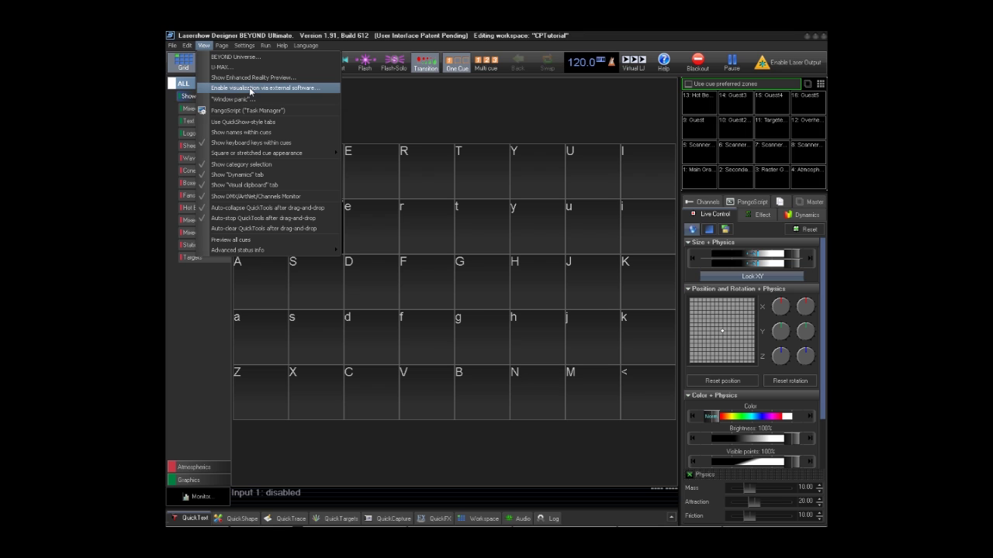
click(273, 91)
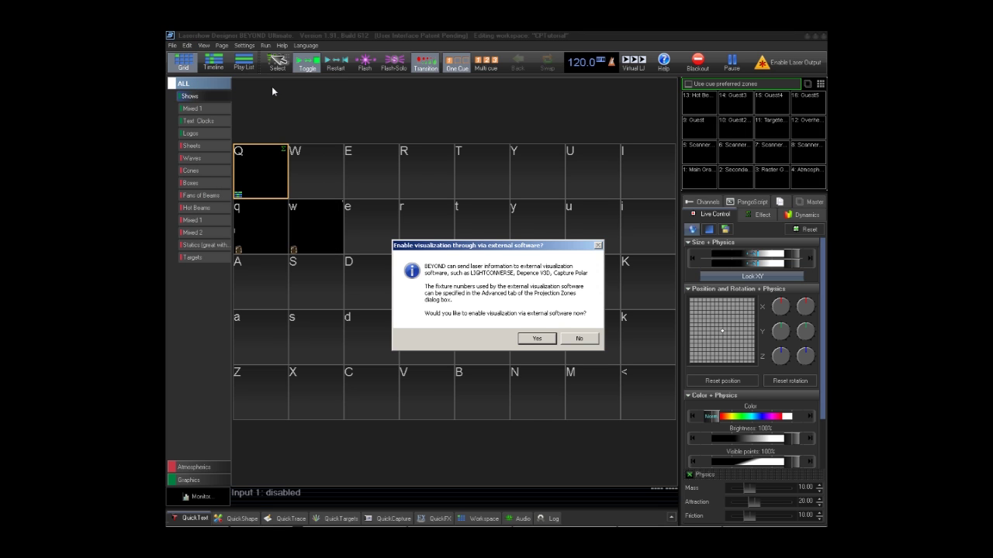
click(538, 340)
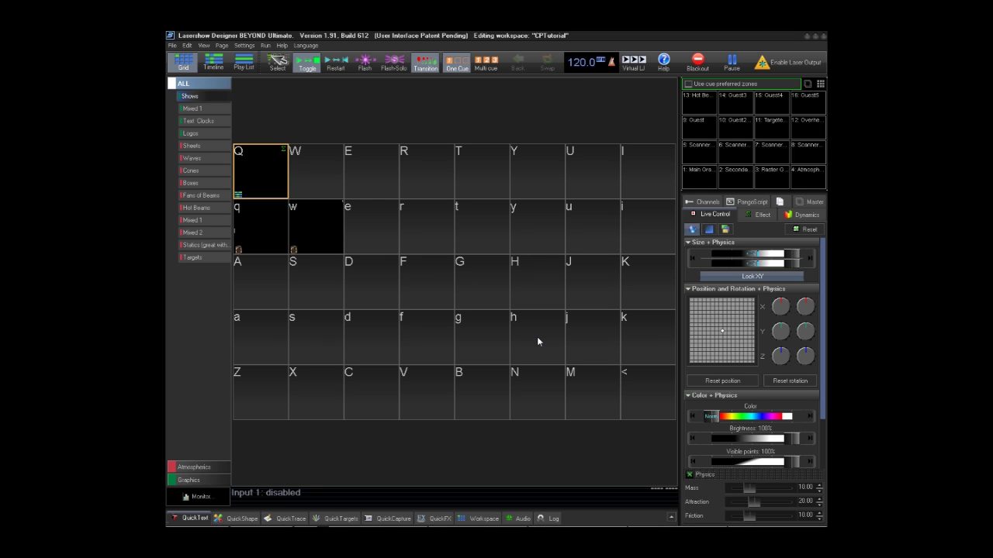
key(w)
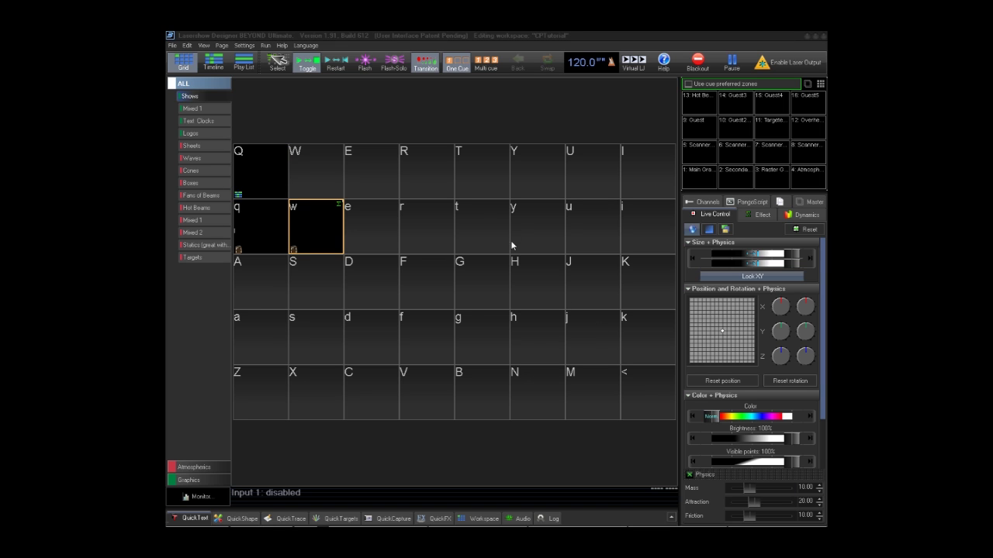
Open Settings > Projection Zones and select Projector 1's Guest zone.
click(245, 46)
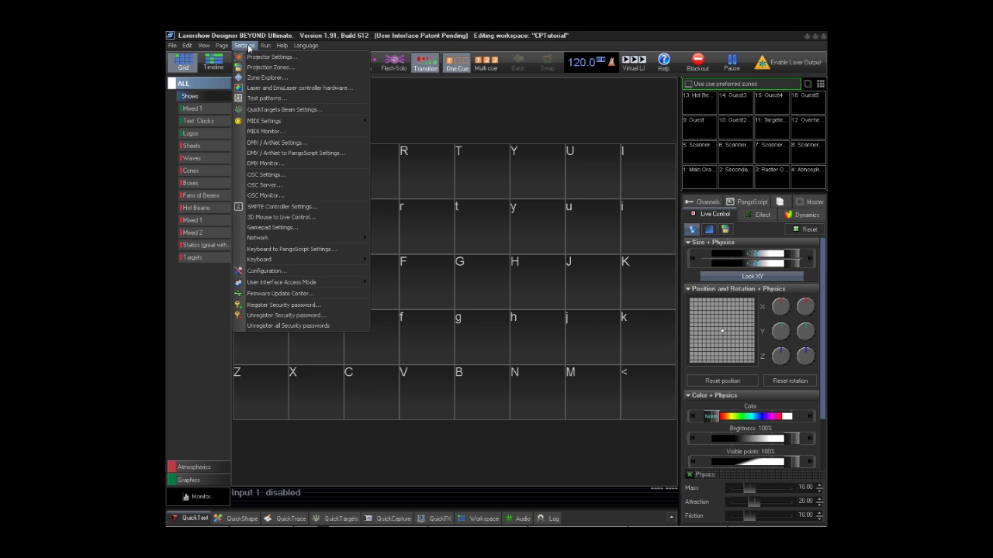
click(297, 68)
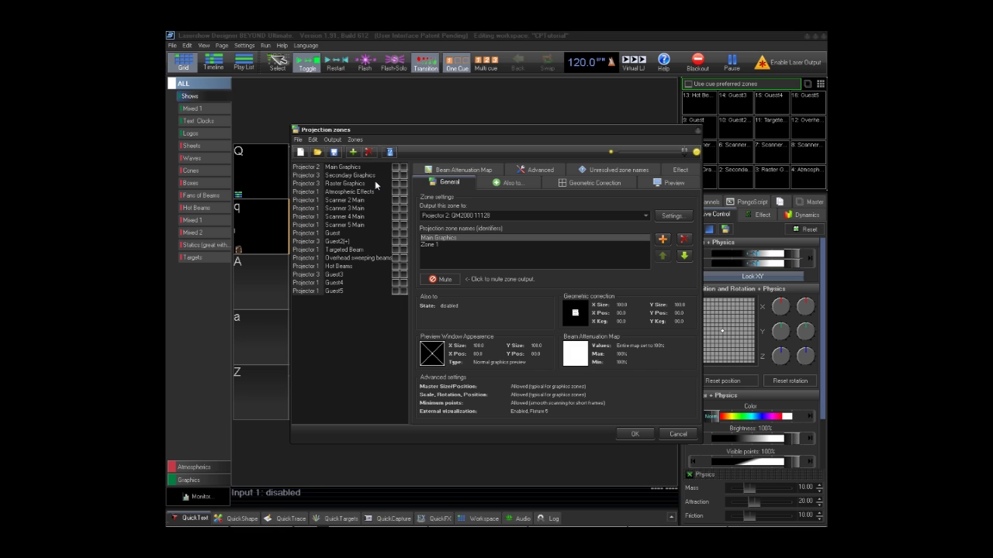
click(347, 233)
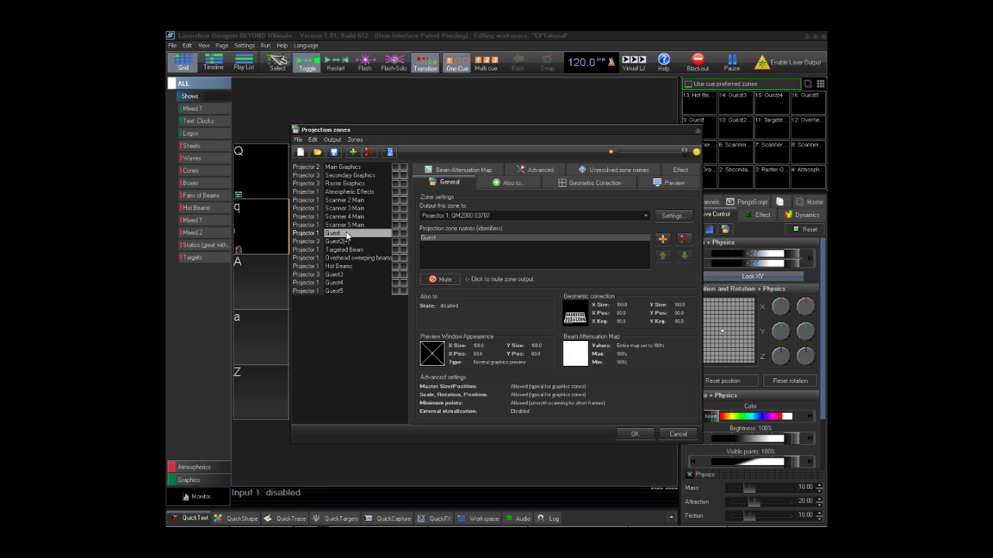
On the Guest zone's Advanced tab, raise the external visualization fixture number to 8 and click OK.
click(540, 170)
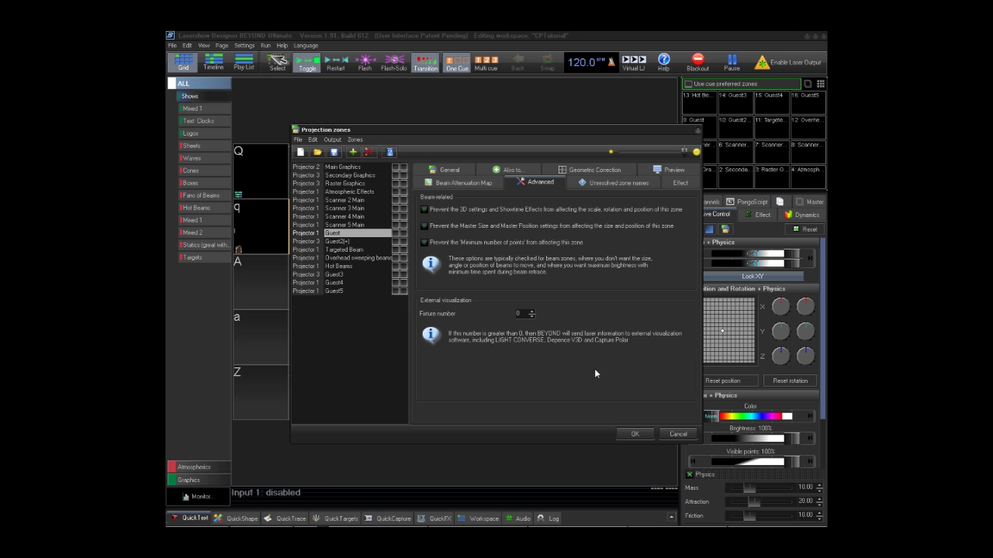
click(531, 311)
click(531, 311)
click(531, 311)
click(531, 311)
click(531, 311)
click(531, 311)
click(531, 311)
click(532, 311)
click(531, 311)
click(631, 435)
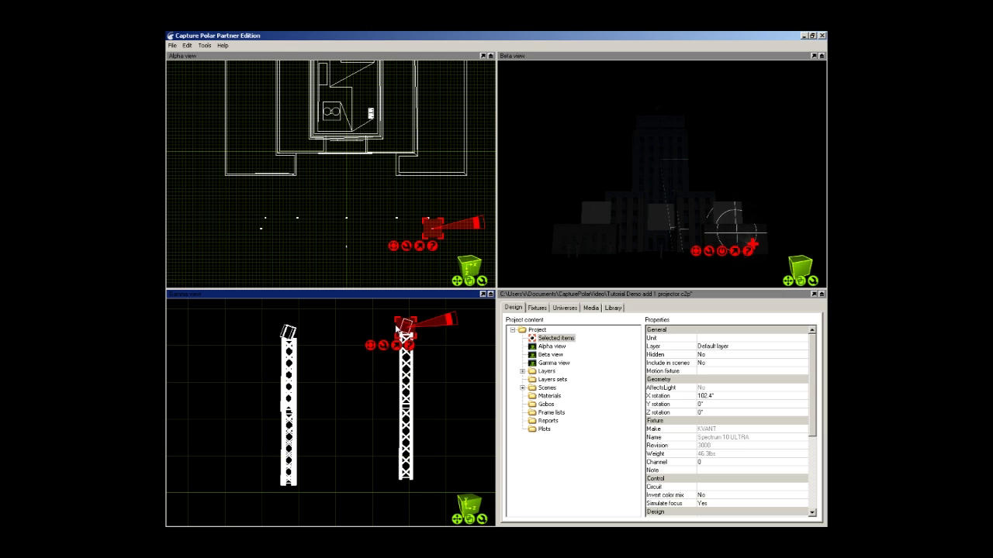
Select the laser projector in the 3D view and display its properties in the project panel.
click(387, 324)
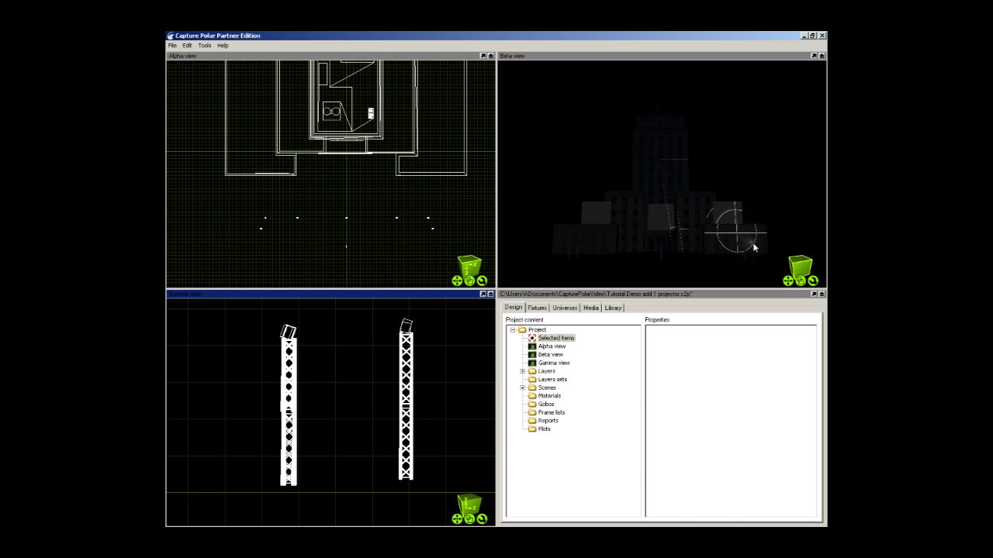
click(751, 243)
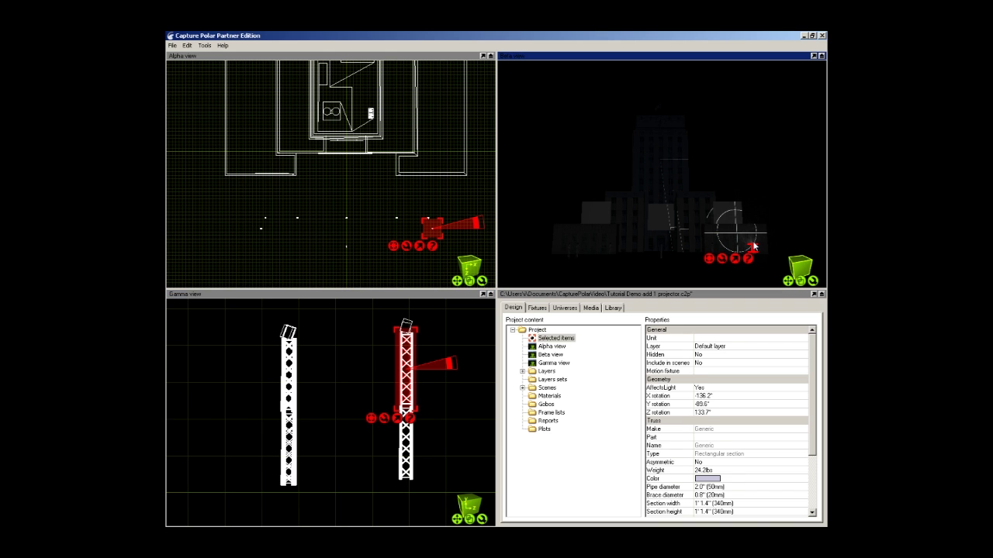
click(752, 245)
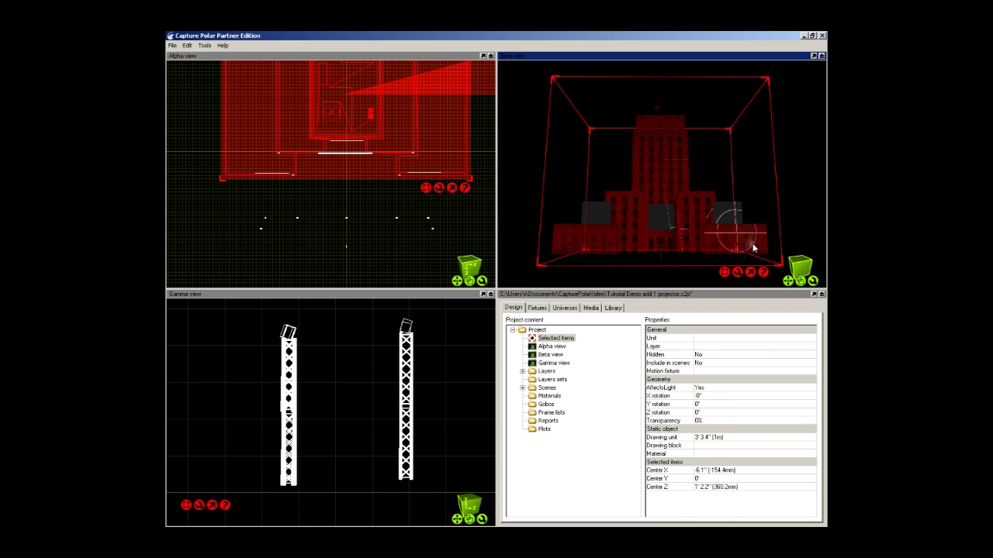
click(752, 245)
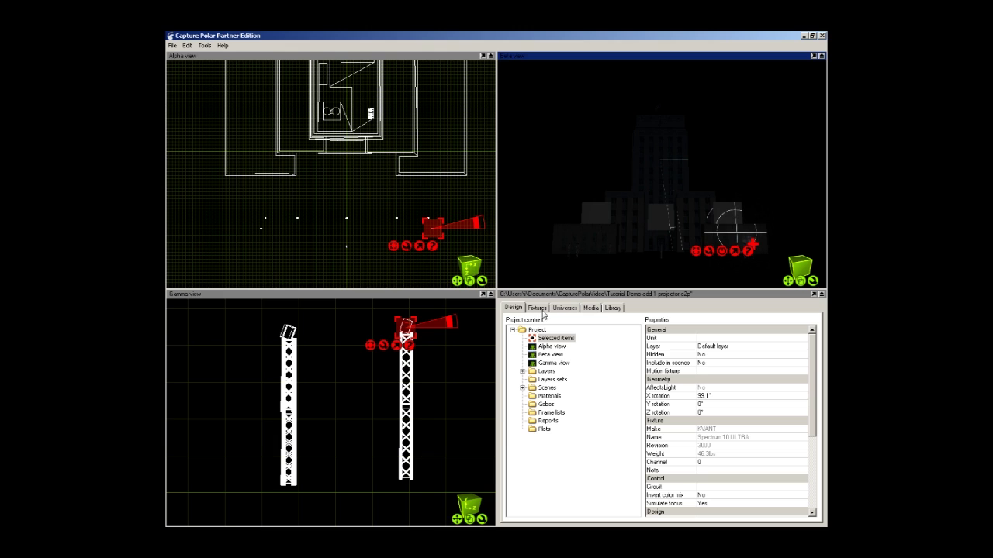
click(516, 311)
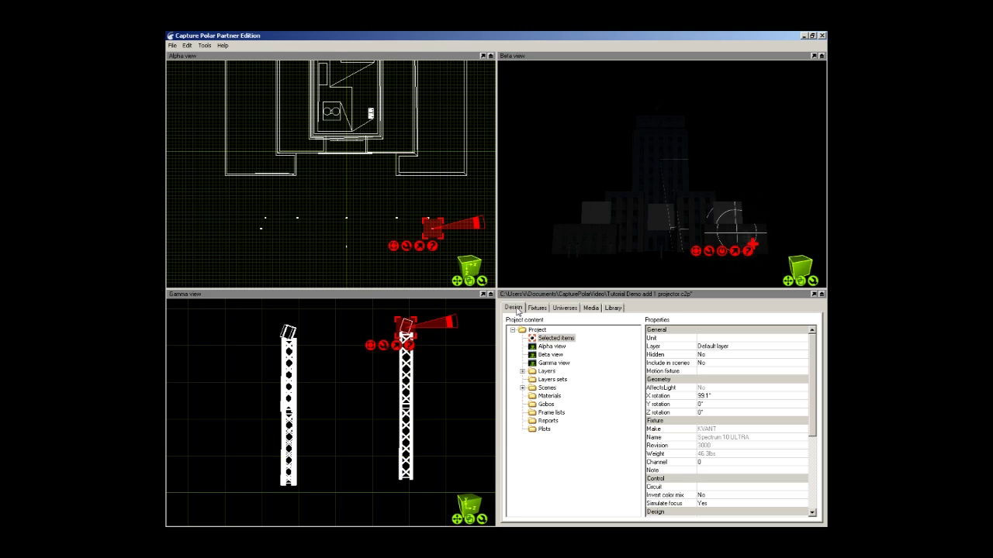
click(554, 339)
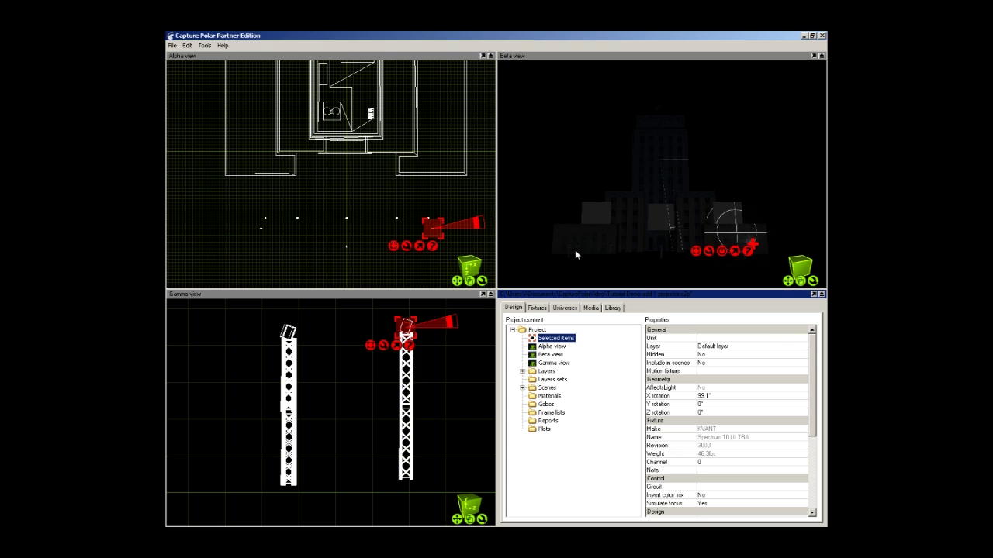
Pick the right-truss projector and set its Design Media to Pangolin - Virtual Laser 9.
click(660, 246)
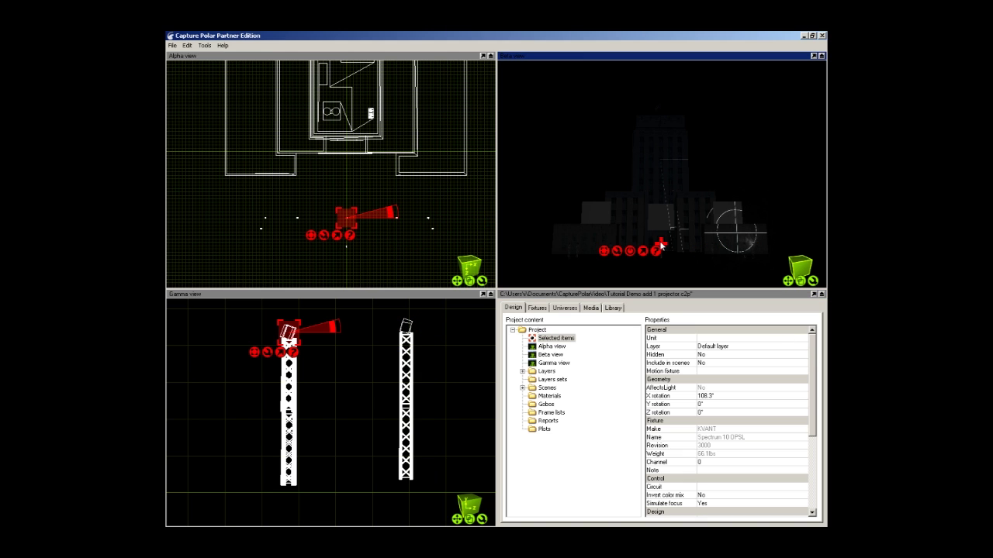
drag(813, 369, 820, 436)
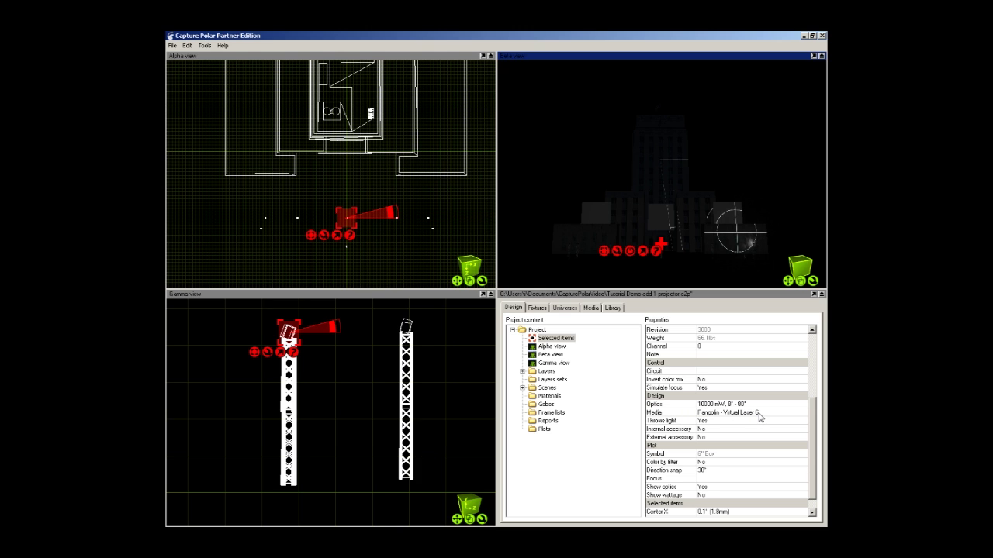
click(754, 246)
click(754, 247)
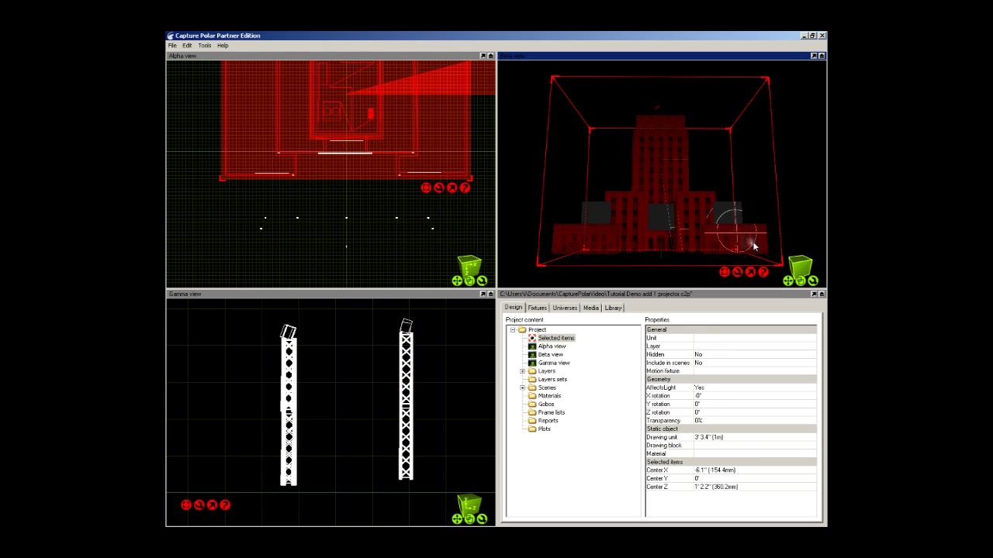
click(754, 247)
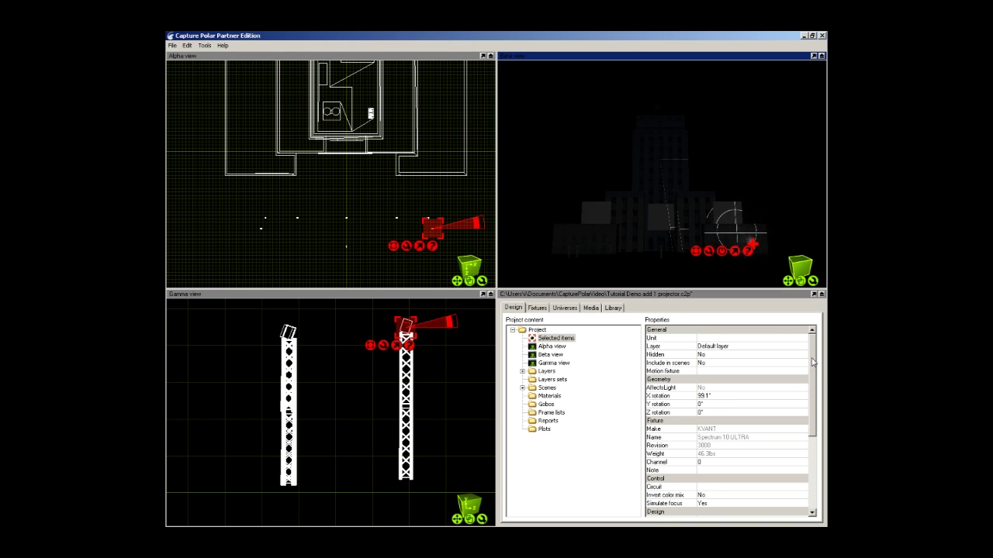
scroll(818, 375, down, 3)
scroll(818, 396, down, 3)
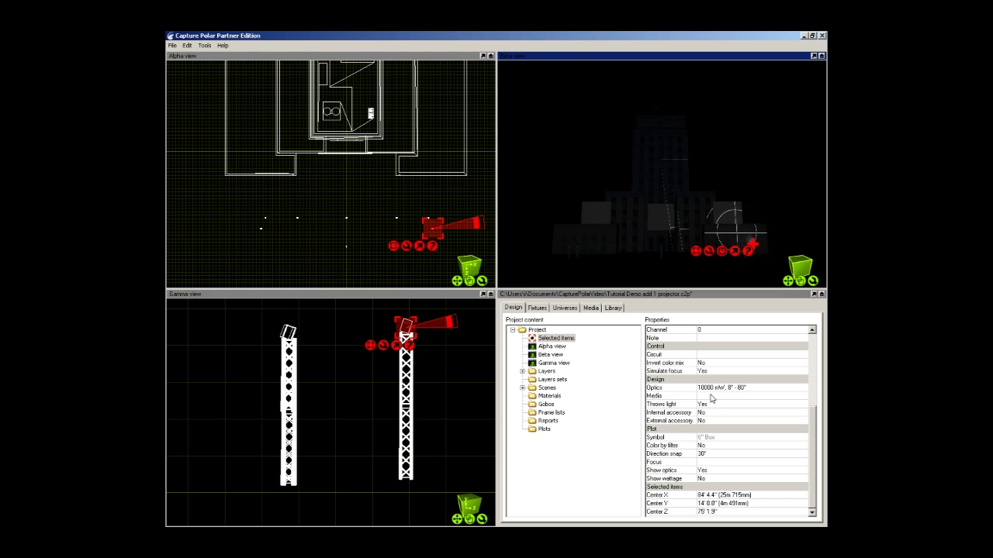
click(758, 399)
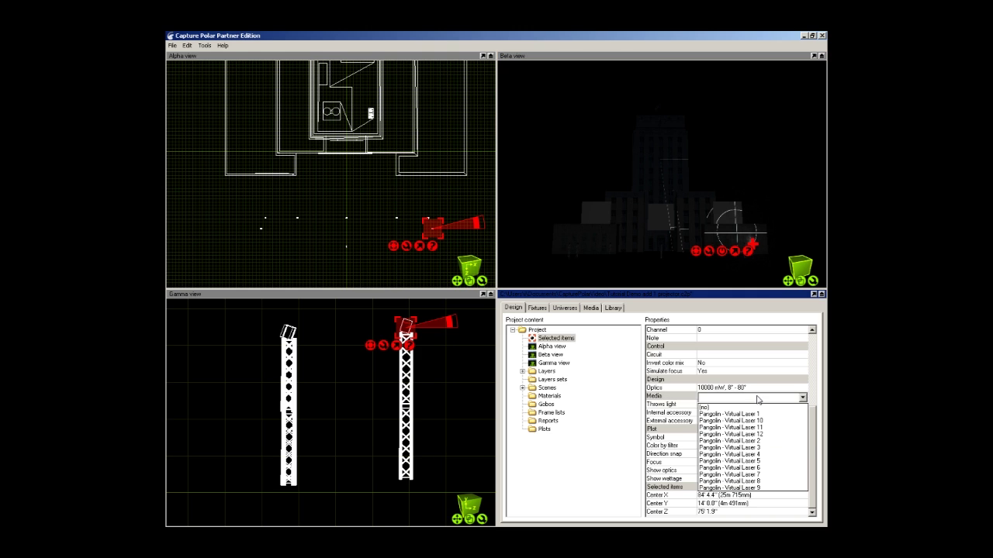
click(775, 488)
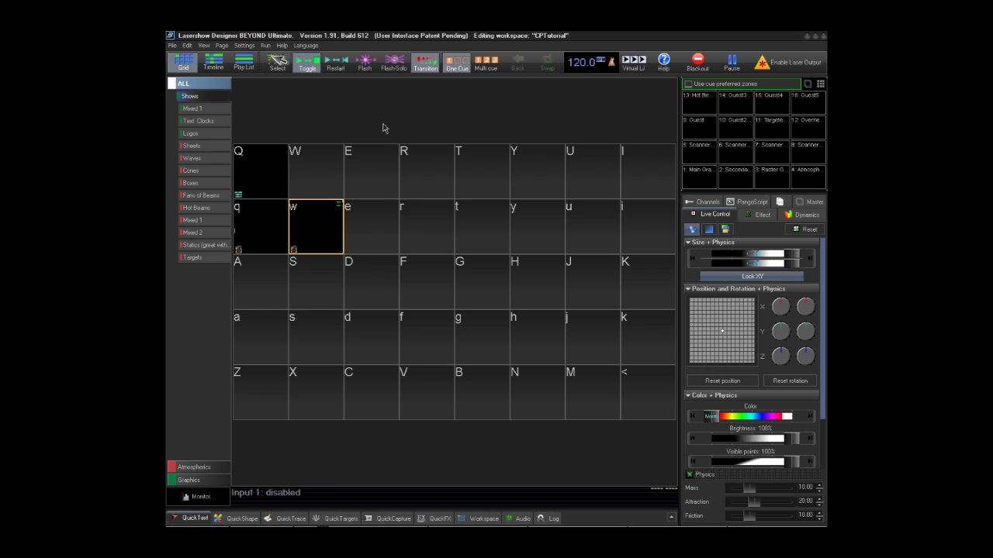
Open Settings > Projector Settings and choose #4 Laser Projector: Offline board.
click(253, 46)
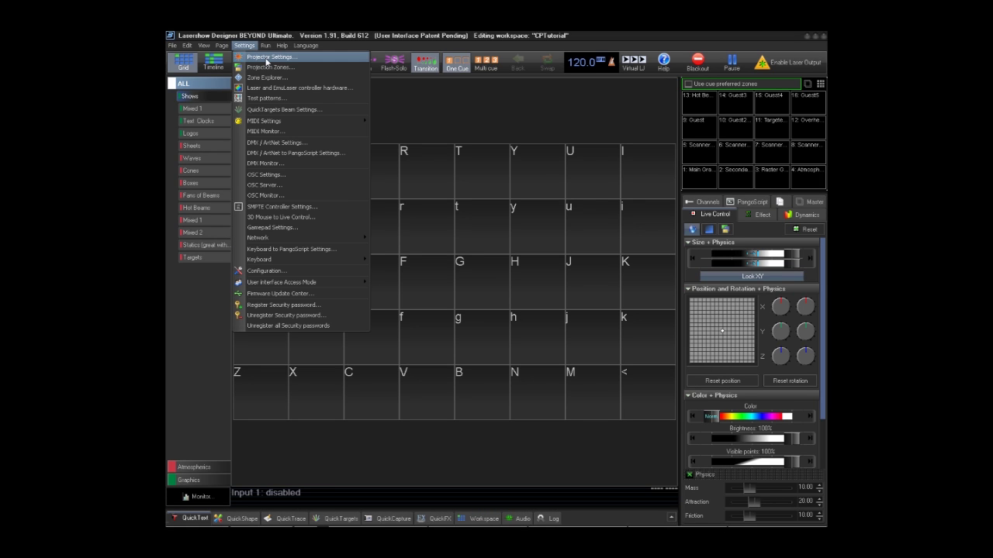
click(266, 58)
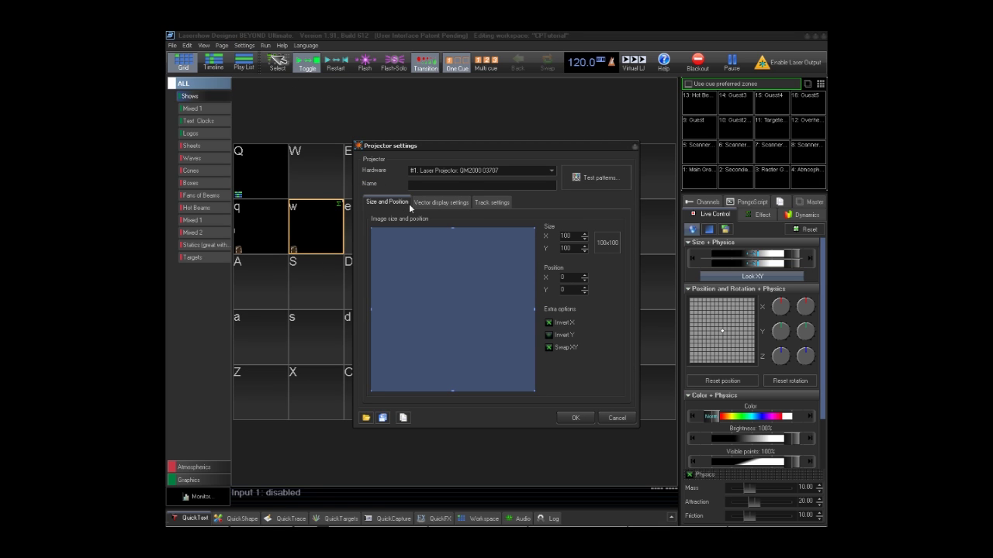
click(463, 169)
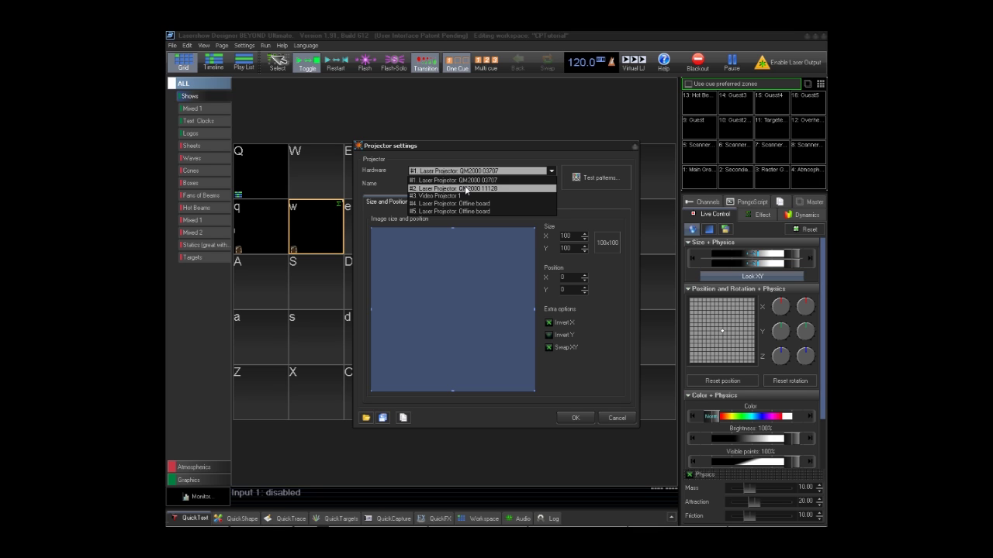
click(464, 187)
click(463, 170)
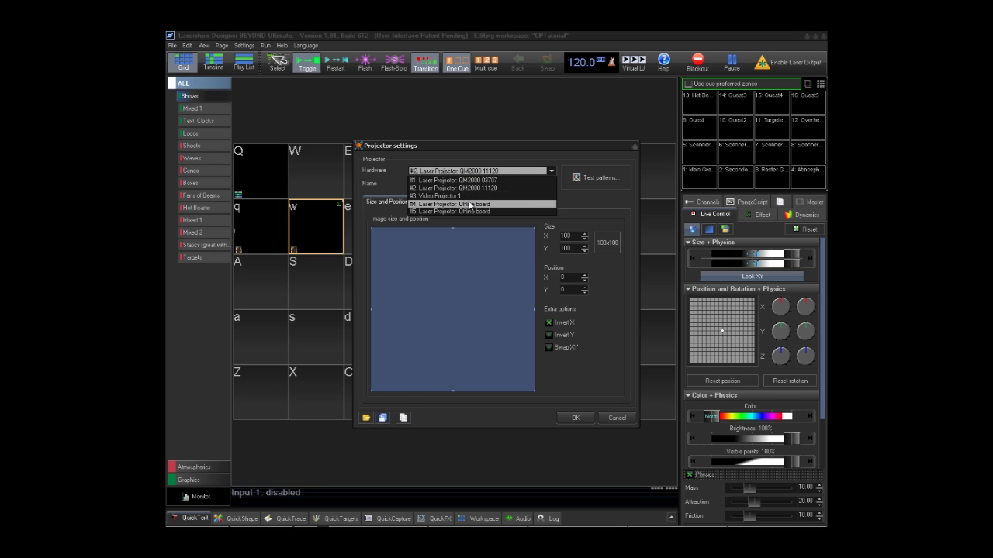
click(465, 203)
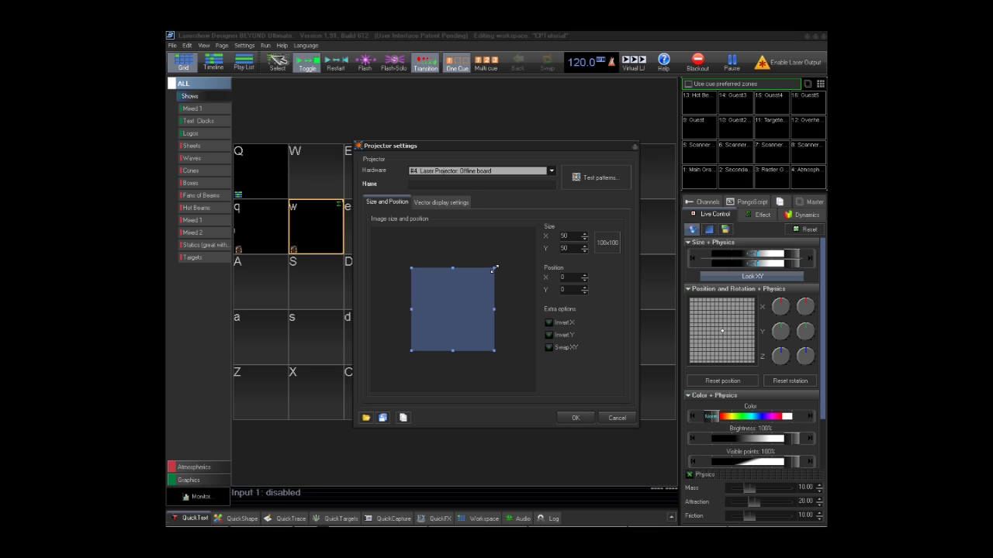
Stretch the projector image to 100×100 at position 0, 0 and confirm with OK.
drag(494, 268, 538, 224)
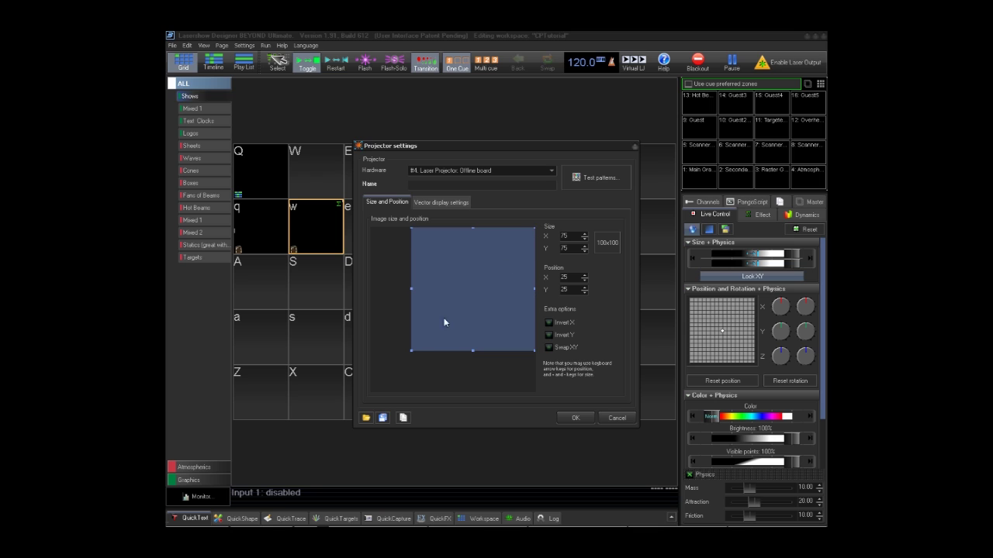
drag(412, 350, 370, 391)
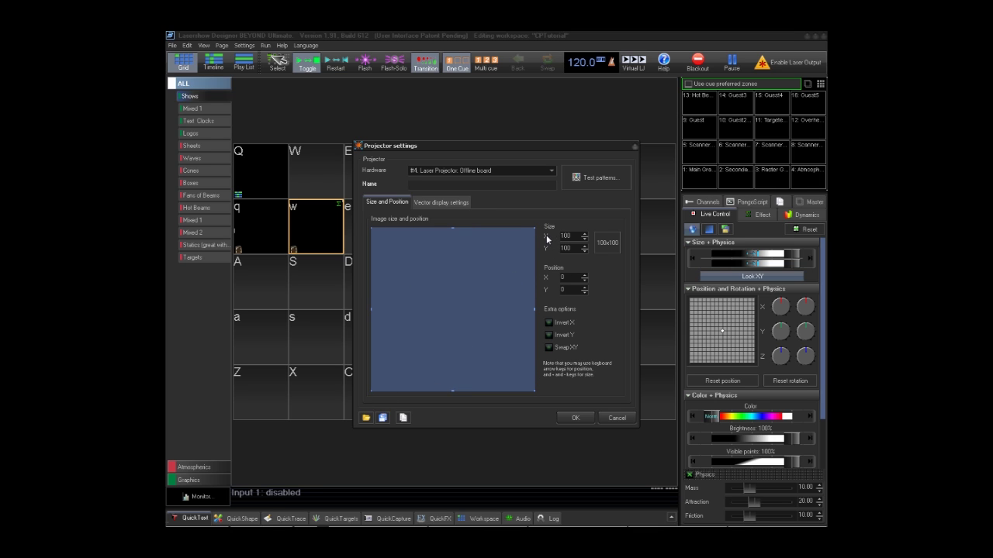
click(577, 418)
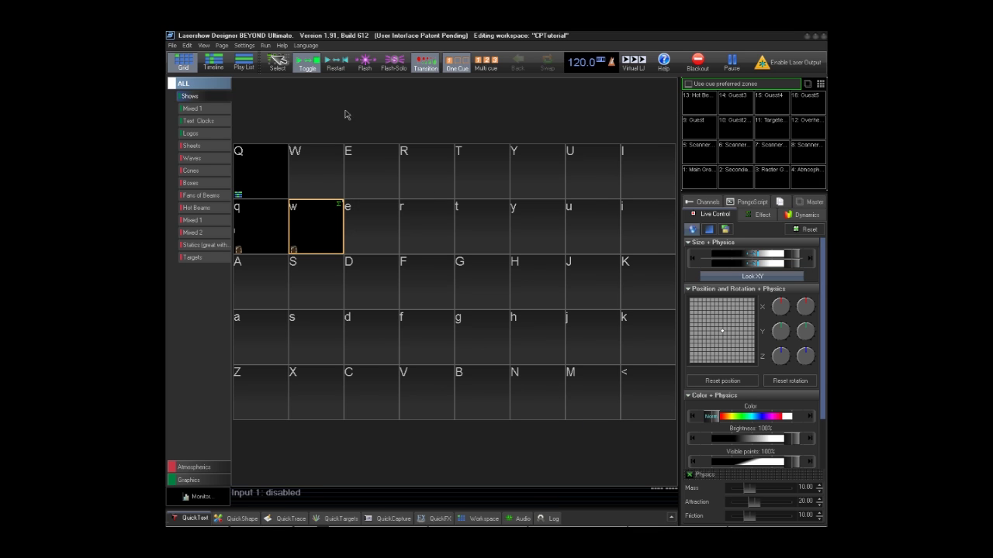
Enable output for Projector 1's Guest zone and show its free-form mesh geometric correction.
click(250, 47)
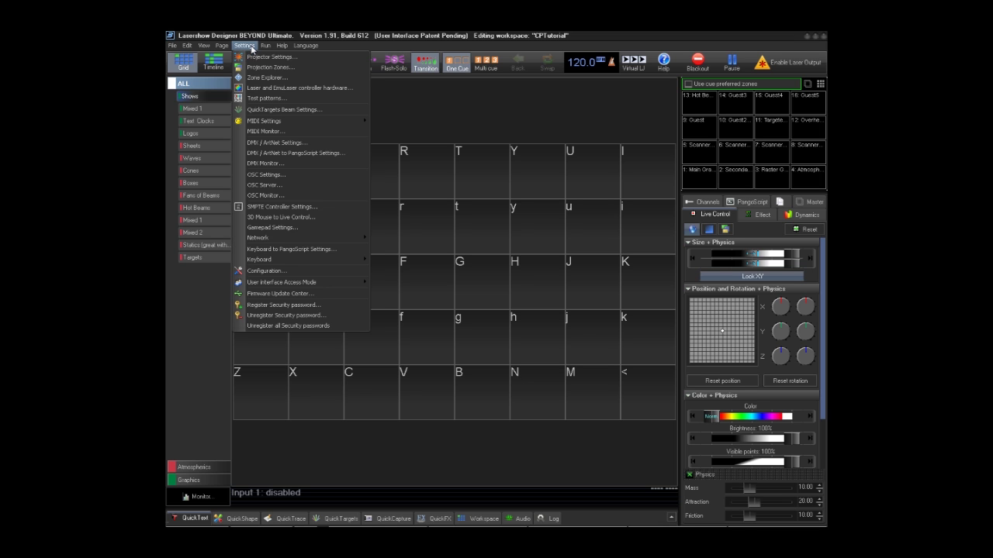
click(254, 67)
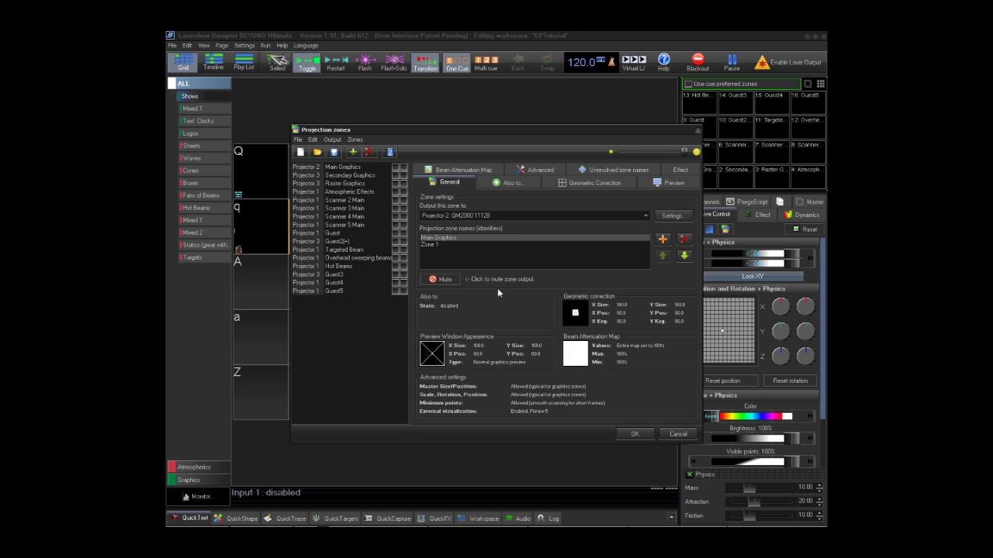
click(340, 233)
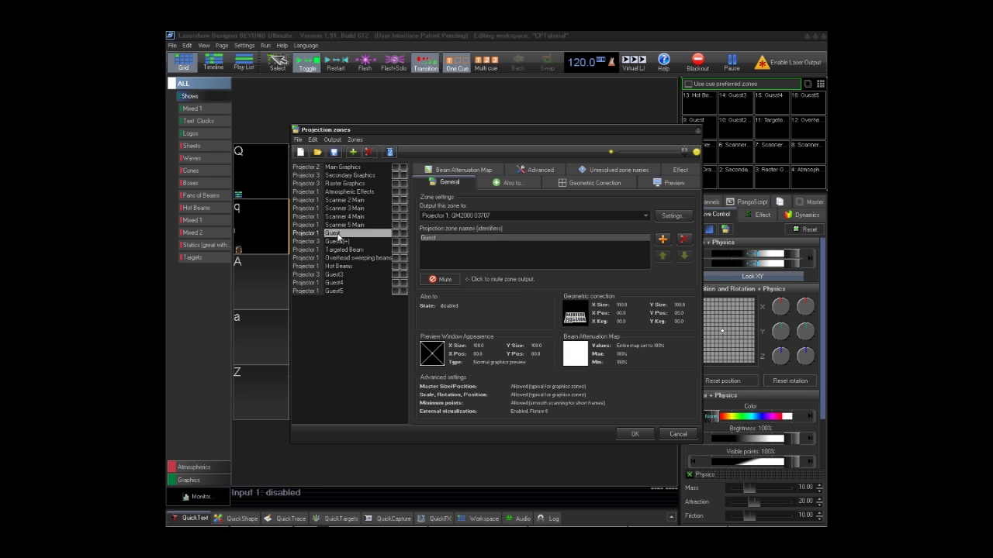
click(395, 234)
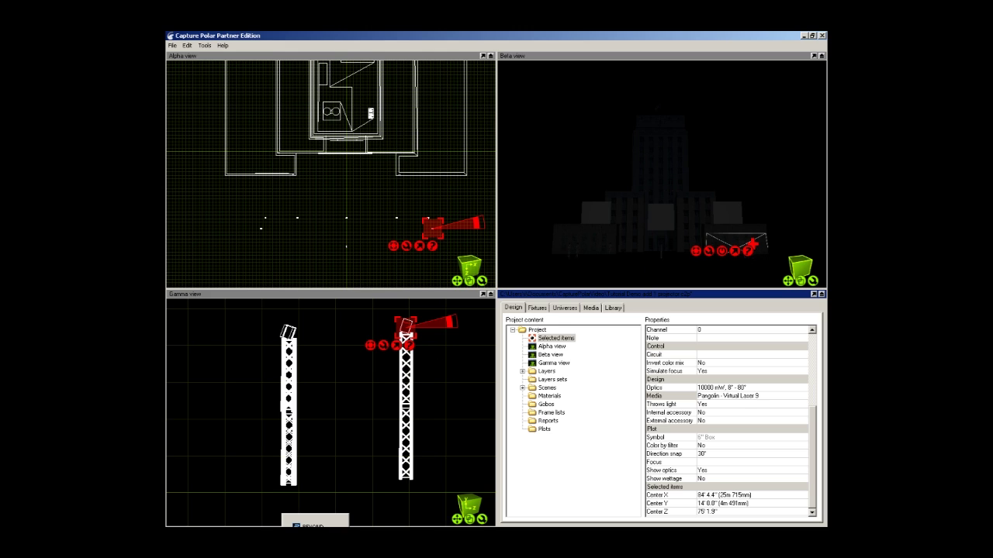
click(314, 525)
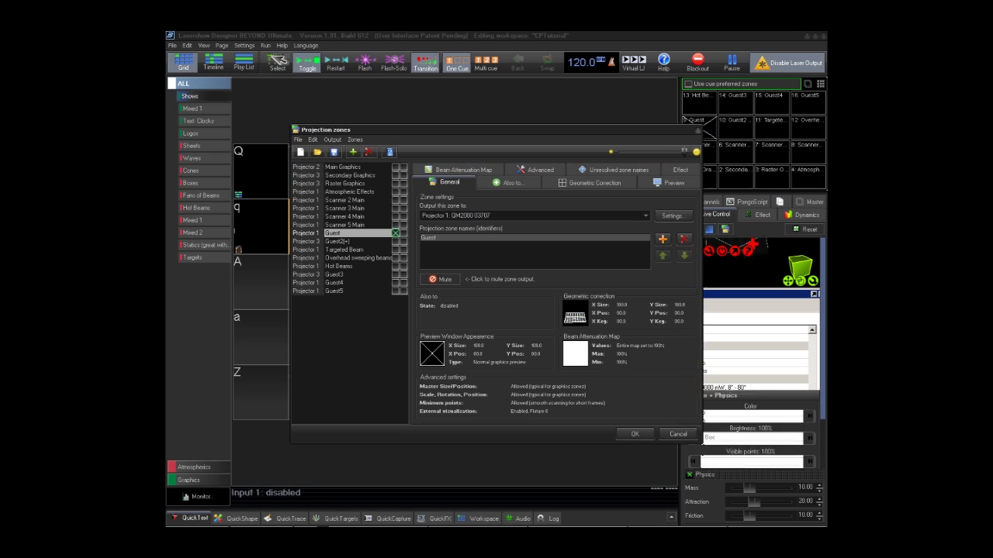
click(593, 183)
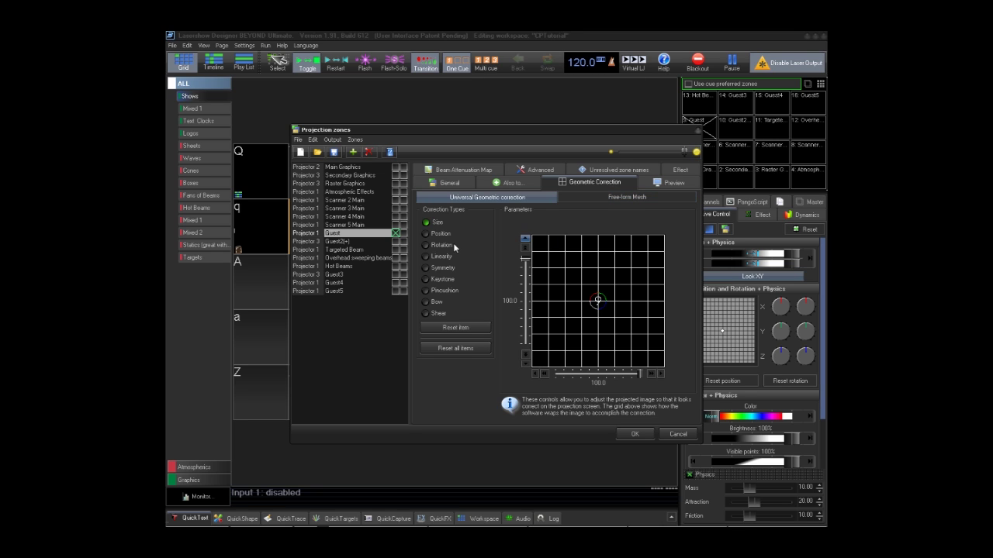
click(595, 200)
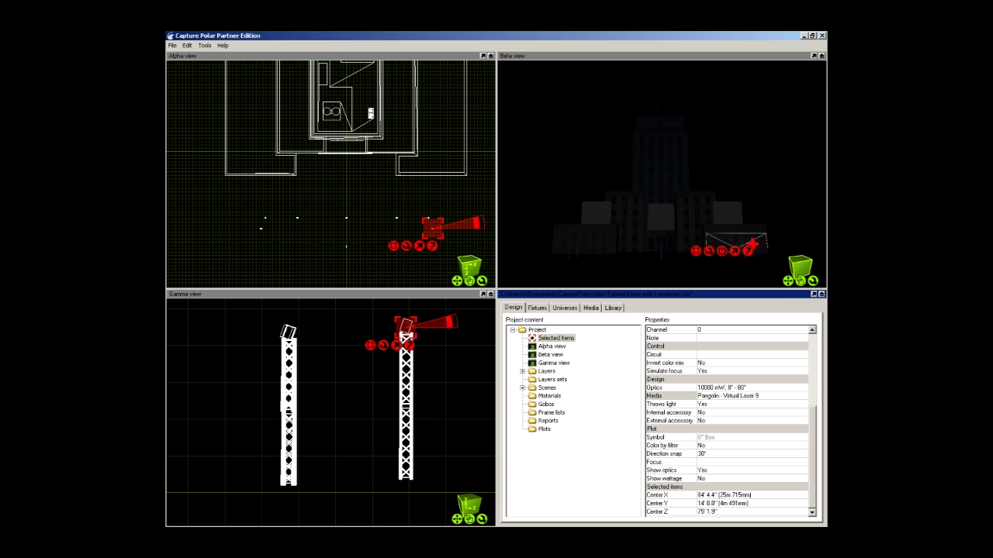
Zoom the 3-D view toward the building and tilt the right-truss projector up to 106.3°.
drag(456, 326, 457, 330)
drag(790, 280, 760, 278)
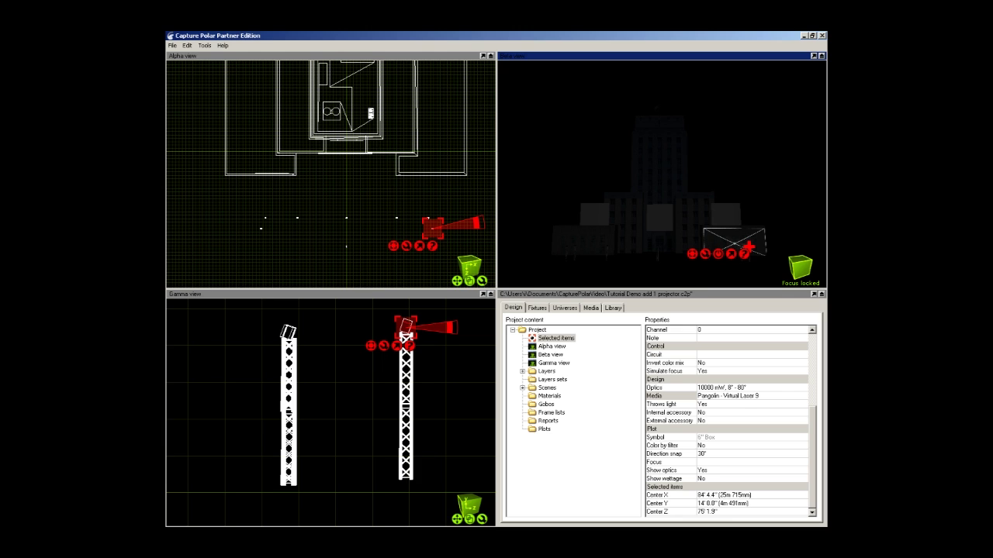
click(788, 280)
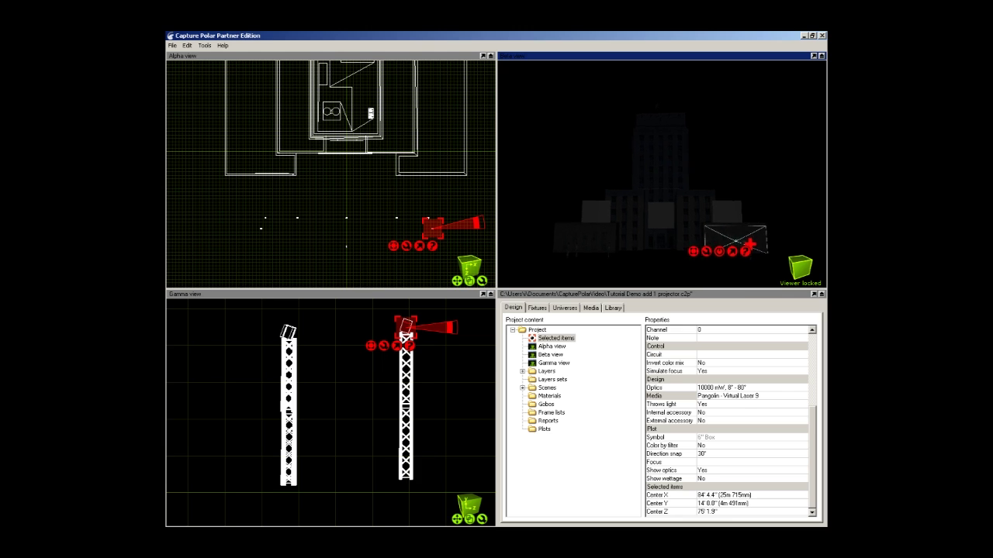
click(788, 281)
click(788, 281)
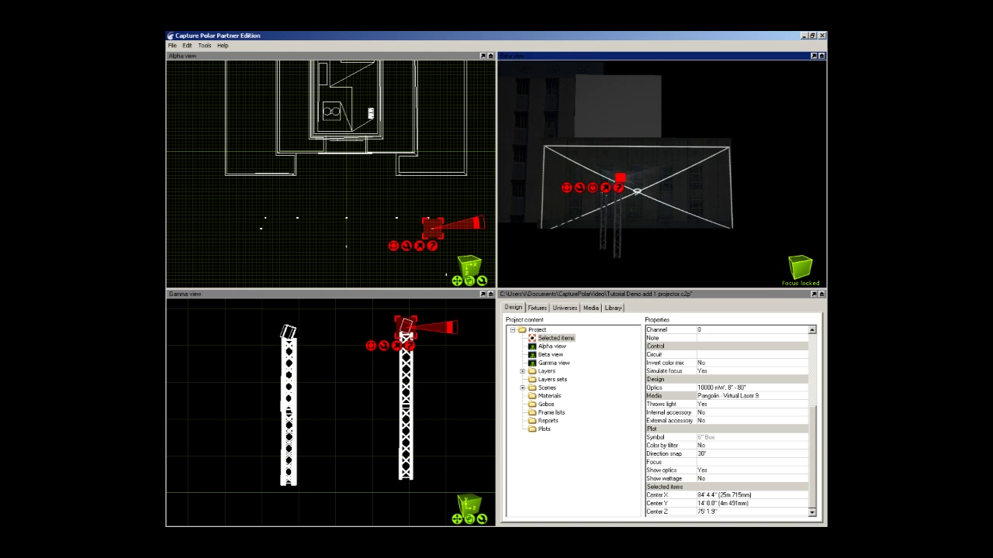
click(455, 331)
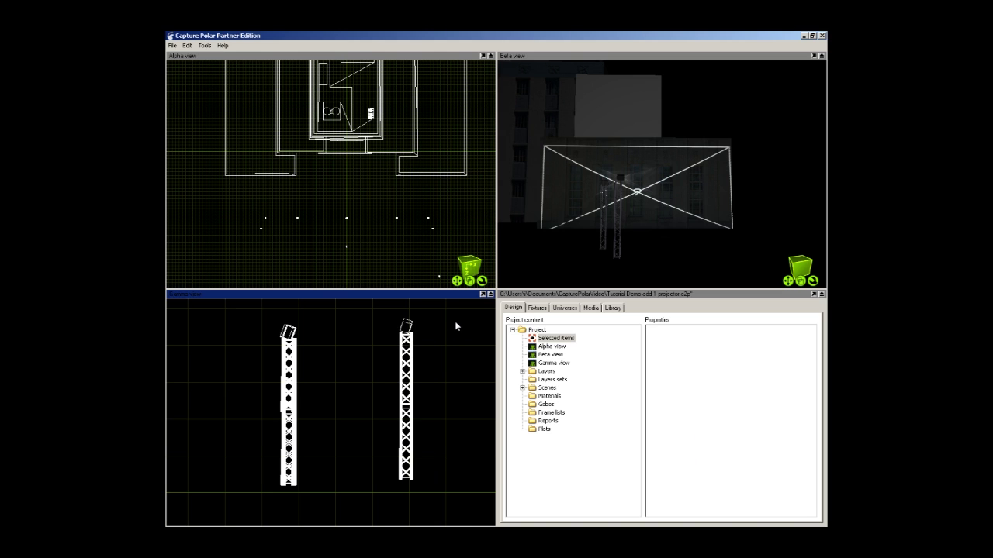
click(620, 180)
drag(456, 321, 456, 326)
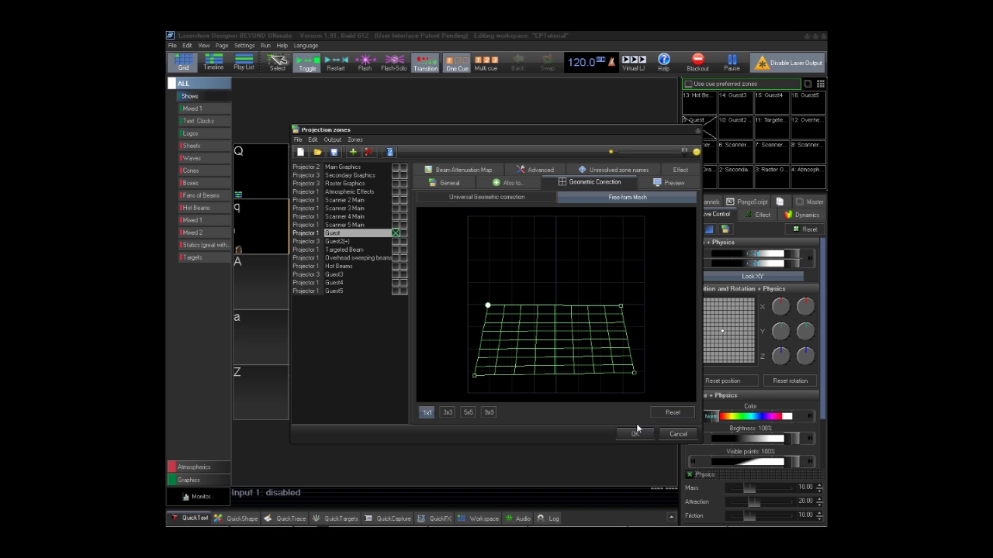
Cancel the projection zone settings and shrink BEYOND so Capture Polar's building view shows beside it.
click(671, 436)
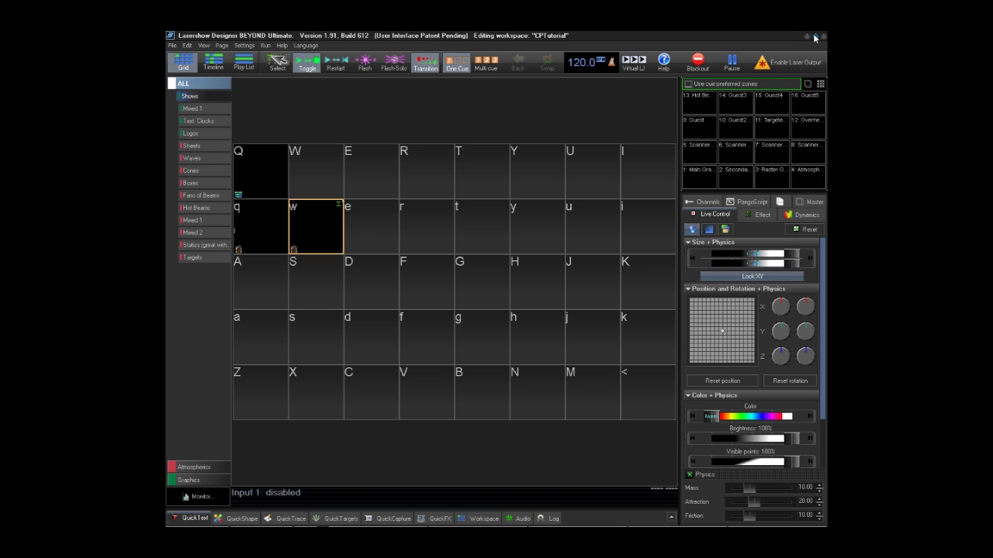
drag(789, 33, 778, 36)
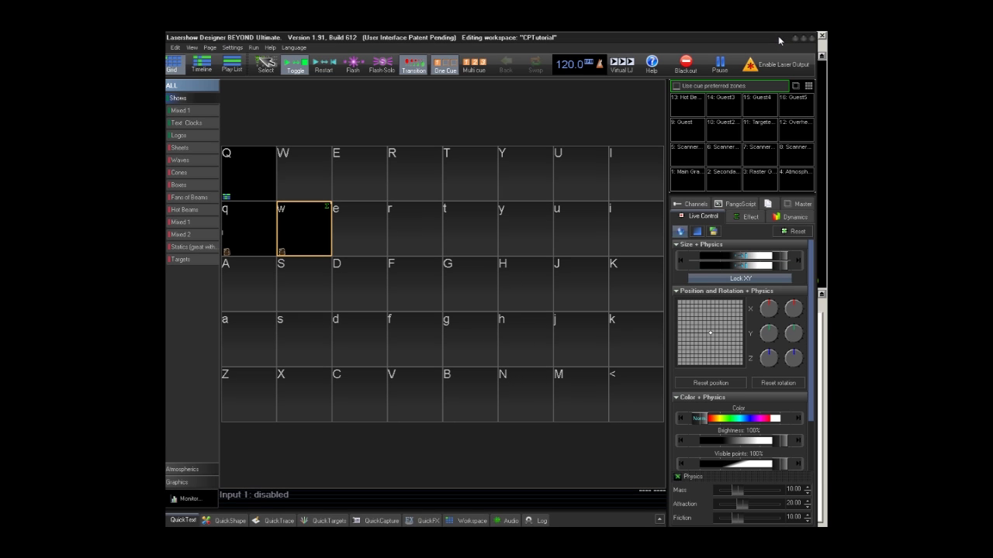
drag(827, 280, 466, 279)
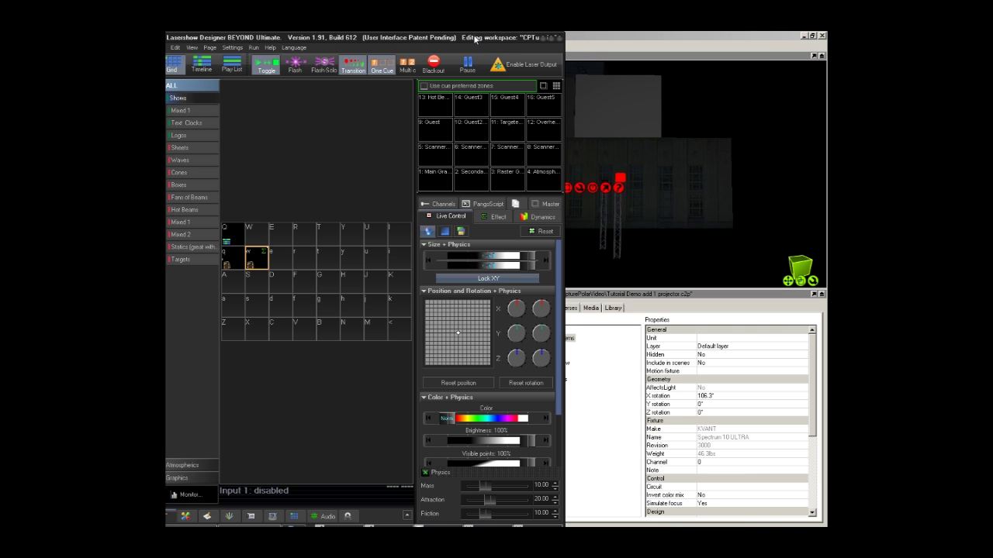
Enable the Guest zone's output, confirm the zone settings, and narrow the BEYOND window further.
click(232, 48)
click(258, 70)
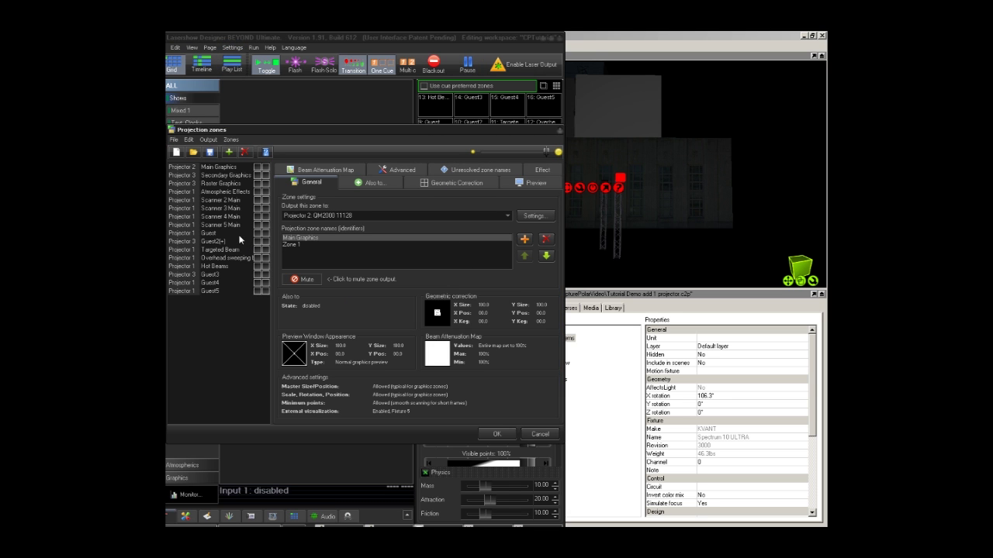
click(257, 232)
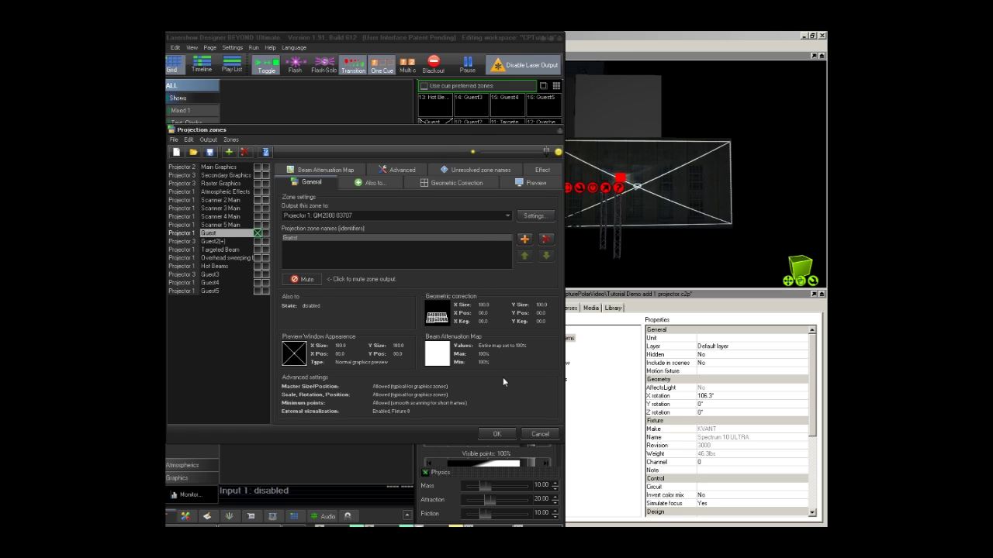
click(496, 433)
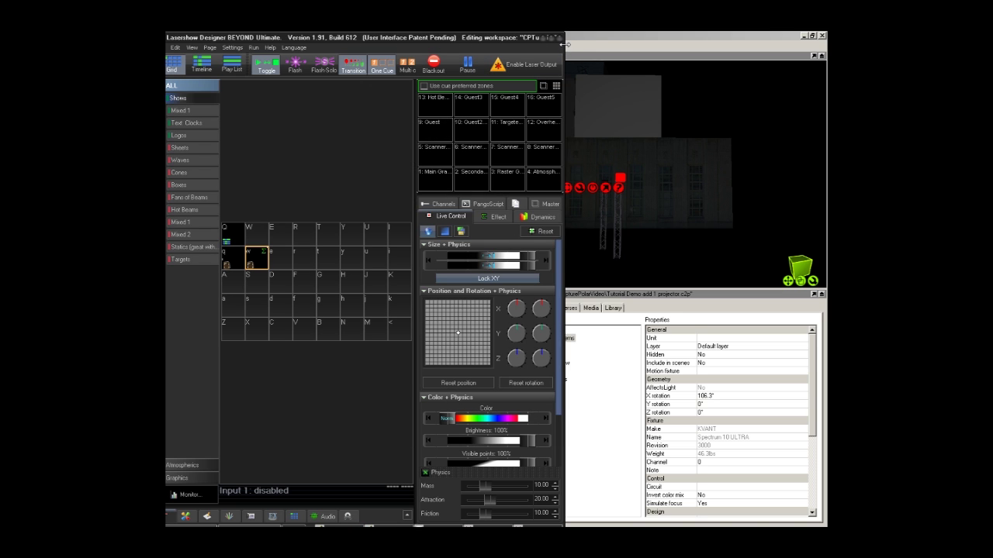
drag(564, 45, 479, 41)
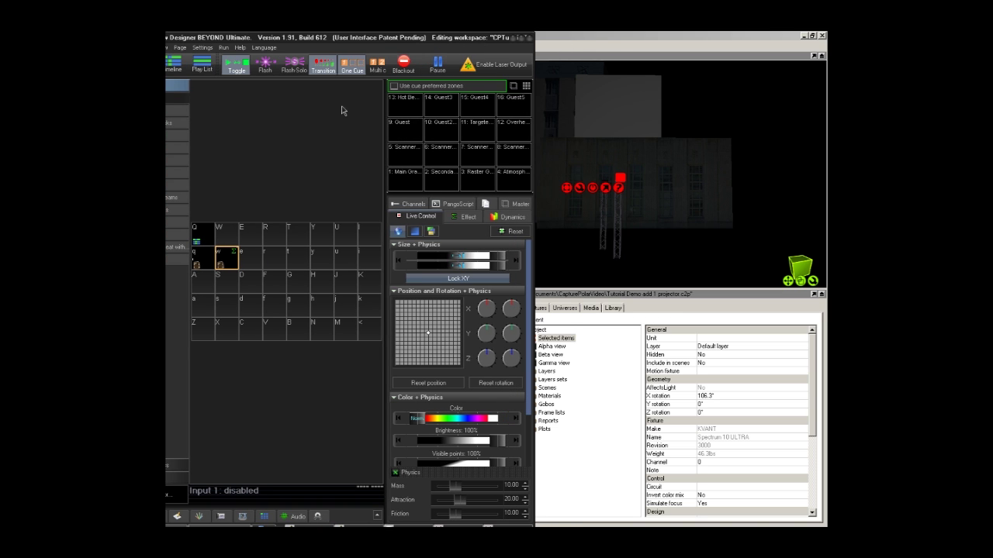
Re-enable the Guest zone and bring up its free-form mesh geometric correction.
click(203, 48)
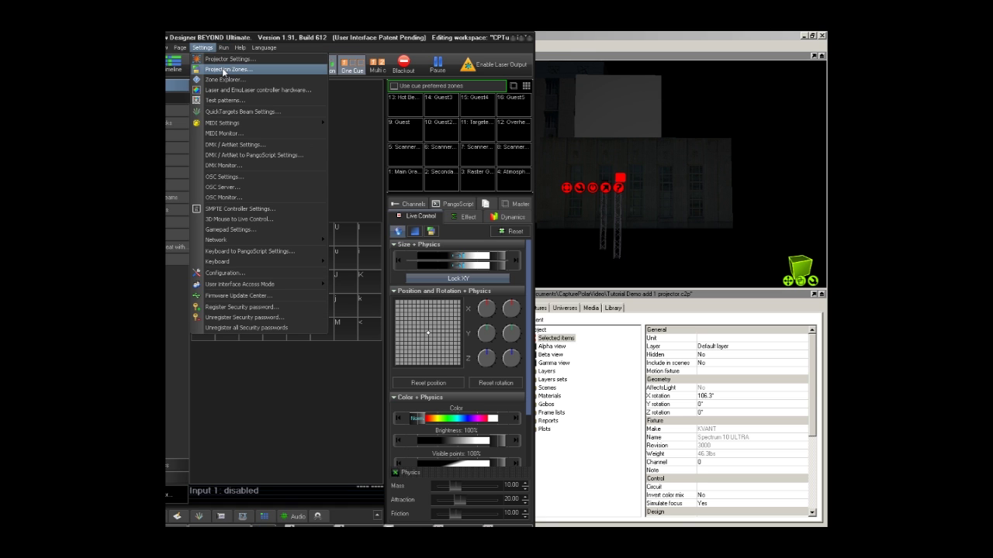
click(225, 69)
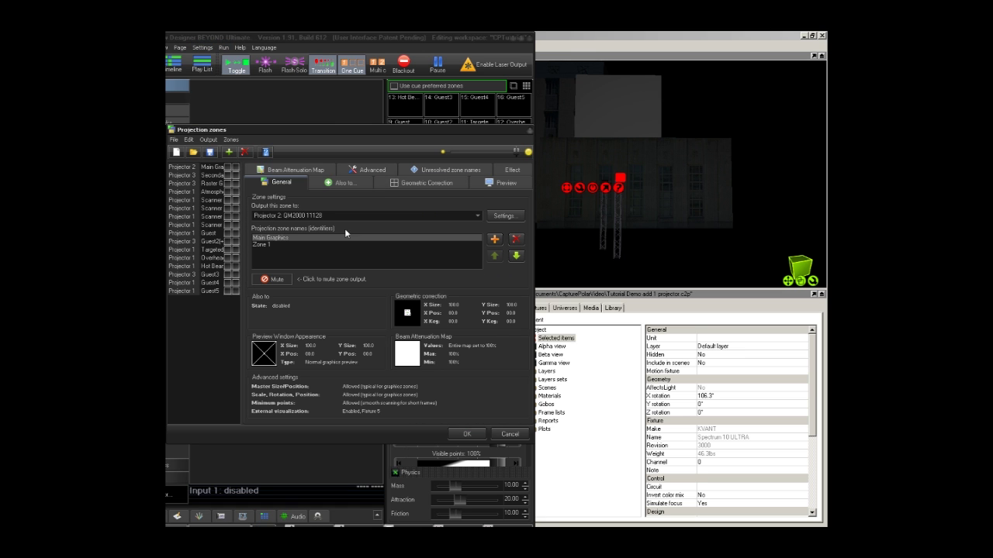
click(227, 232)
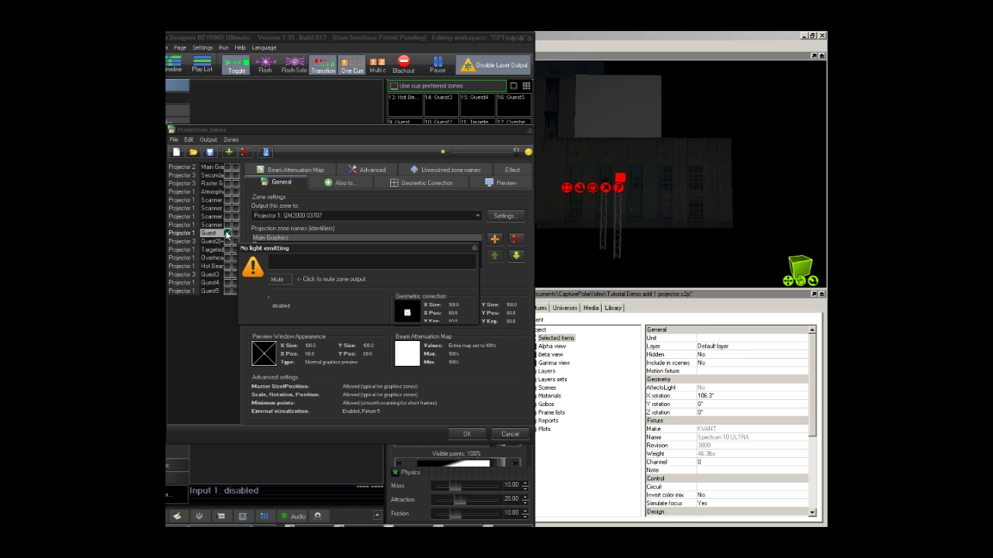
click(429, 181)
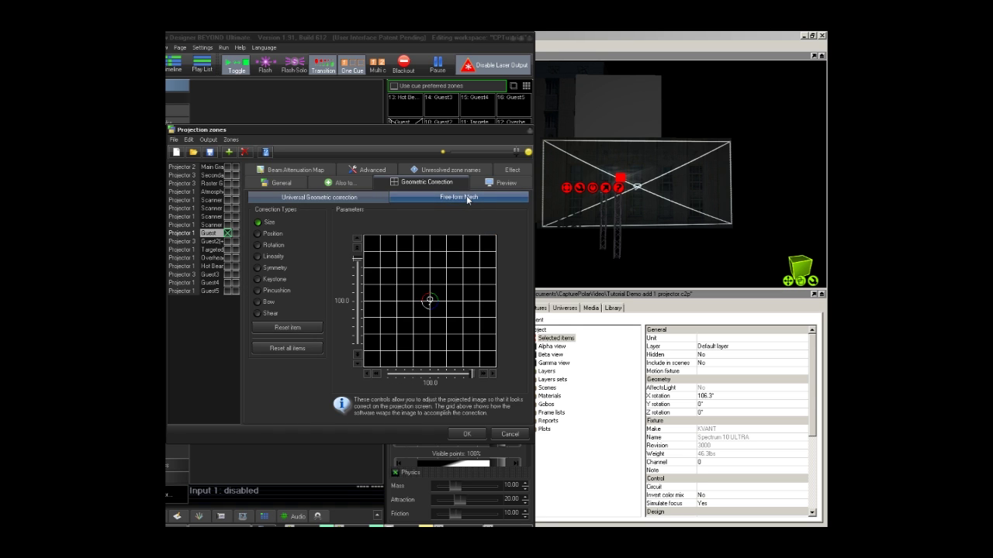
click(466, 197)
Drag the mesh's four corners to fit the projection area, accept, and maximize BEYOND.
drag(322, 310, 318, 304)
drag(310, 381, 304, 375)
drag(467, 375, 467, 375)
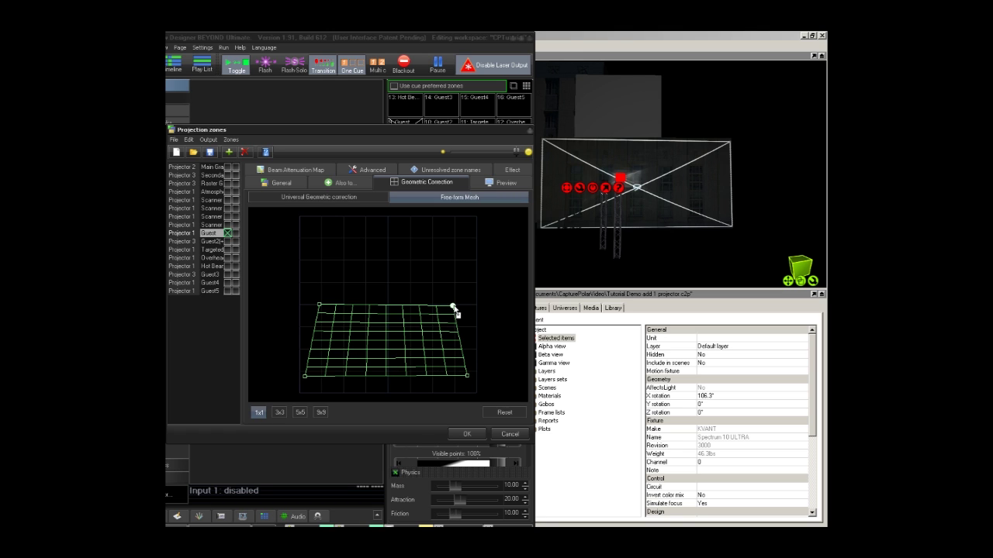
drag(453, 306, 452, 303)
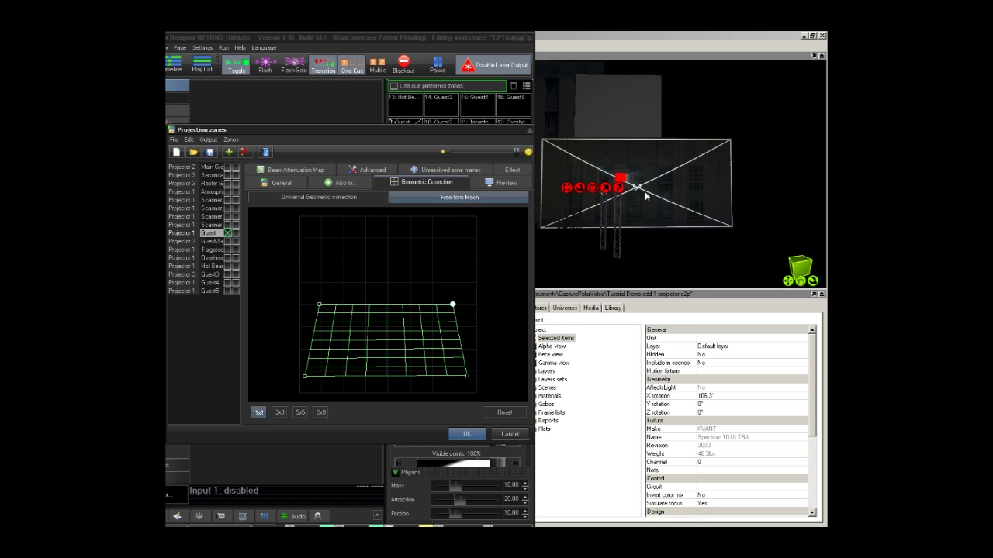
click(469, 435)
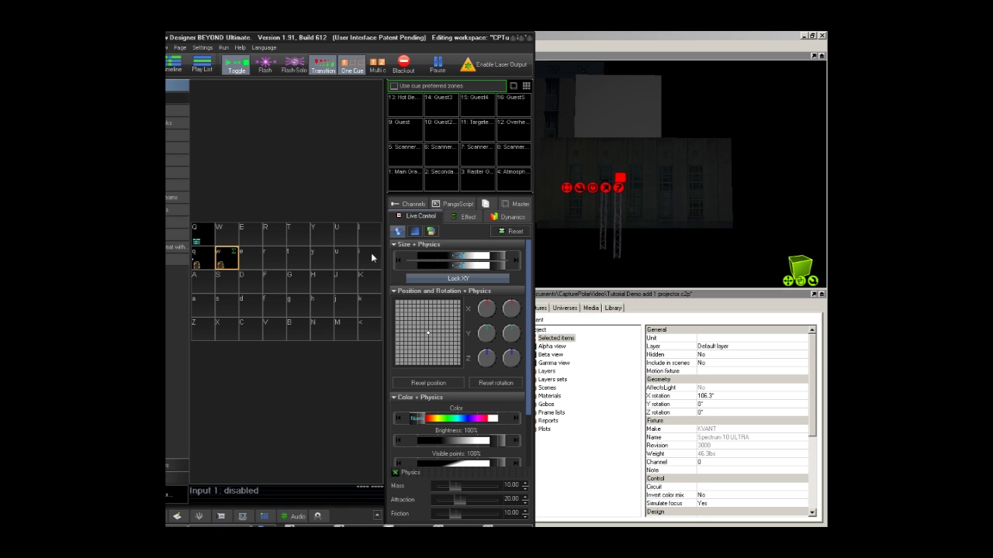
click(523, 39)
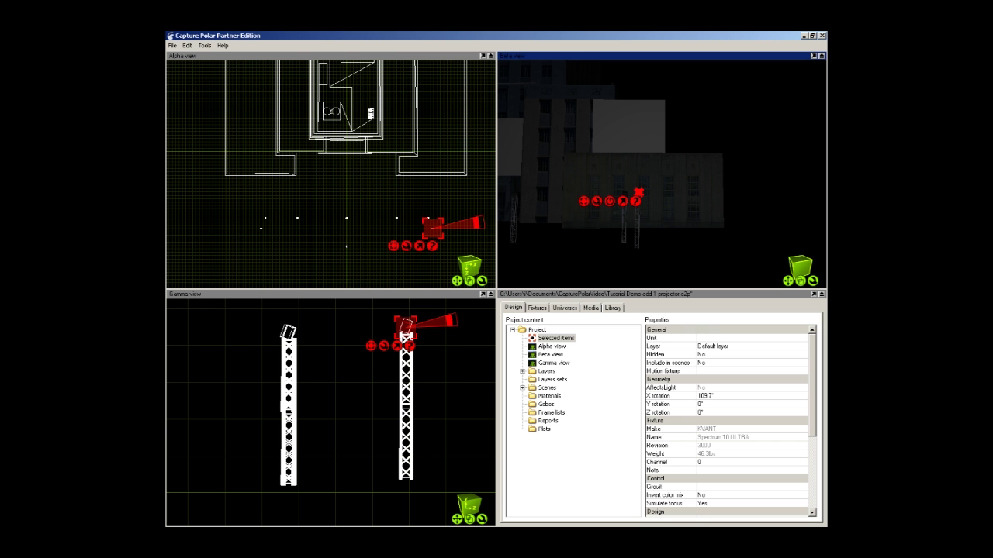
Output the Guest zone from the projection zone settings and check its outline in Capture Polar.
click(314, 525)
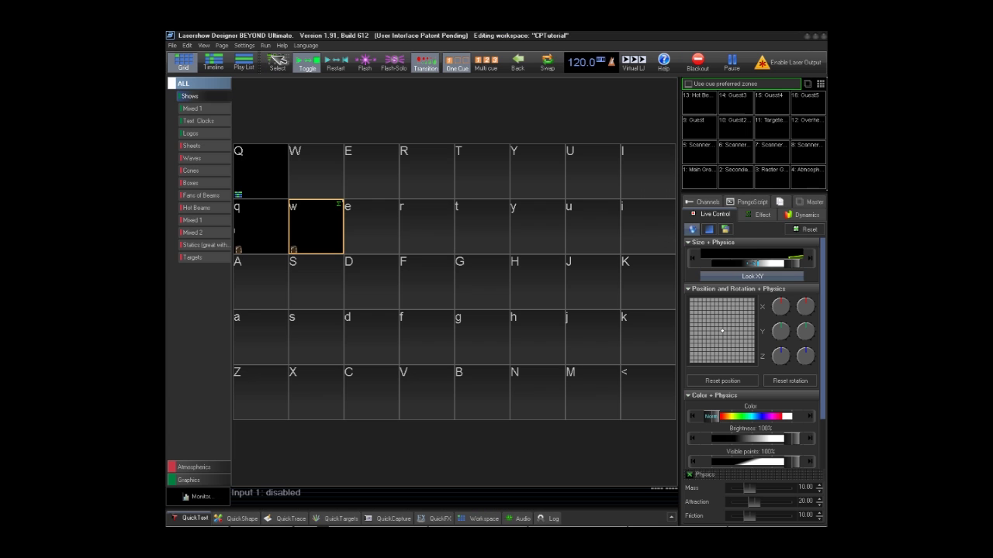
click(244, 45)
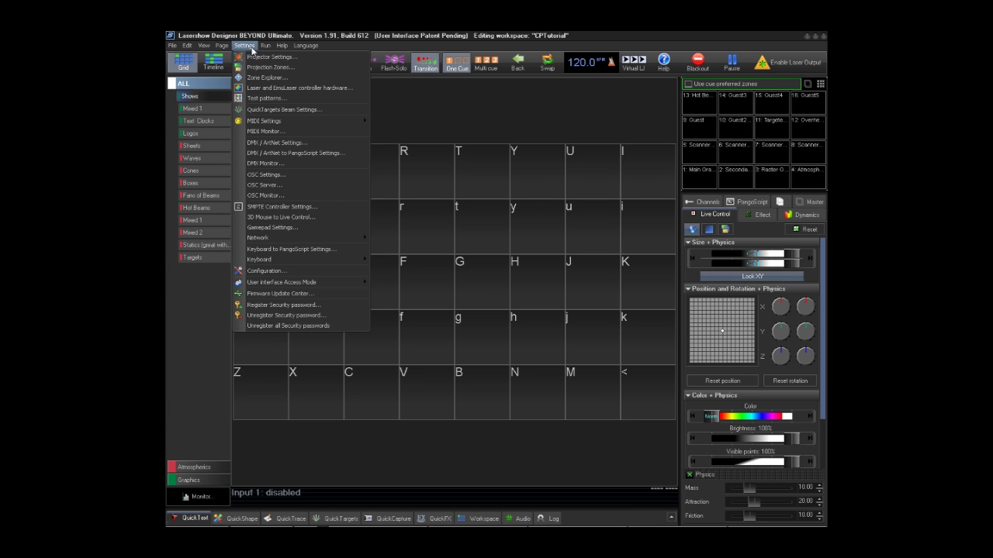
click(267, 66)
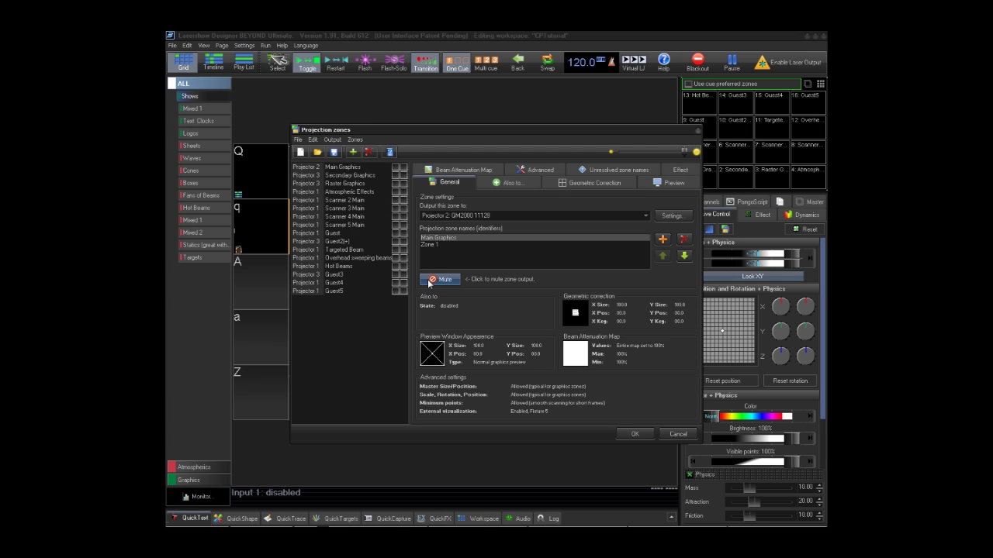
click(346, 233)
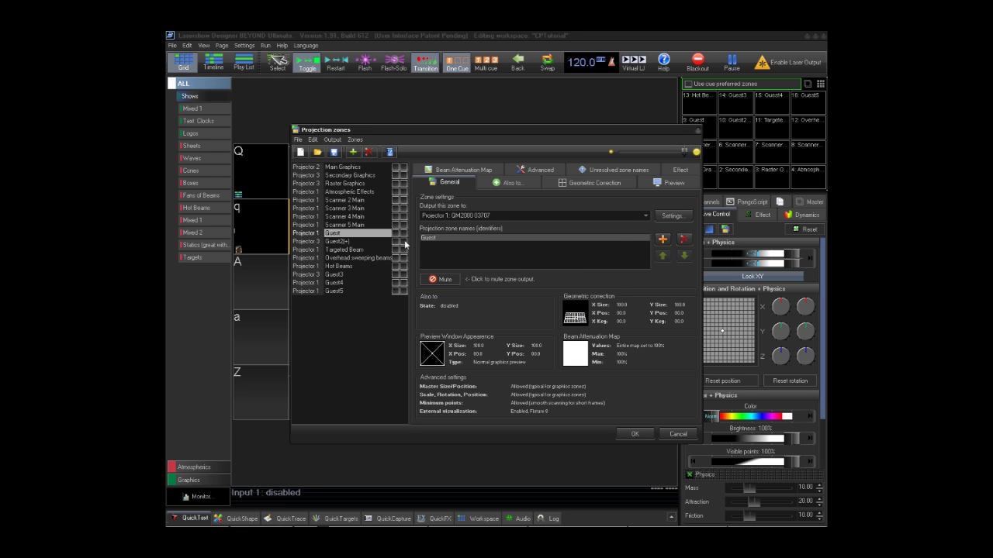
click(395, 232)
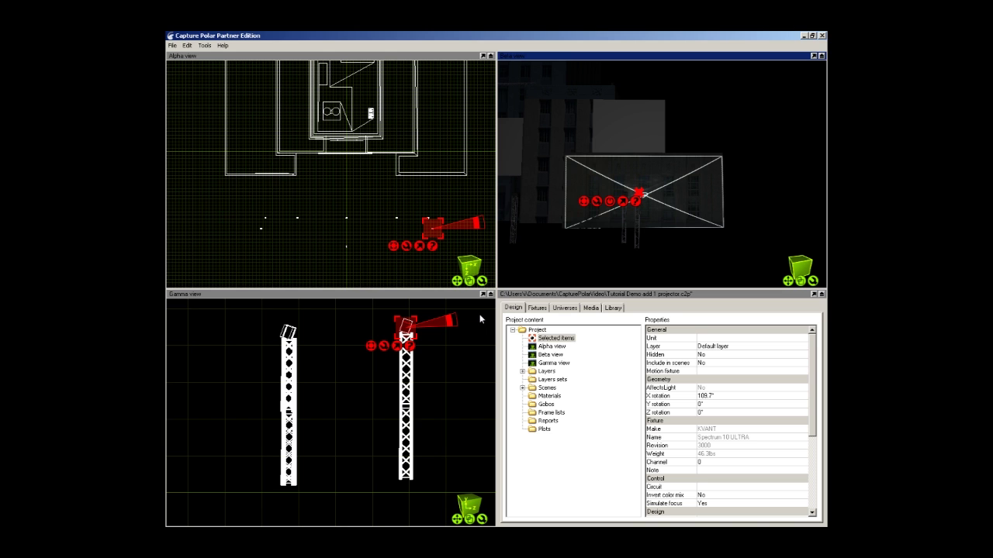
key(alt+Tab)
Close the zone settings and create new frames in empty cue S (Cue 18).
click(635, 434)
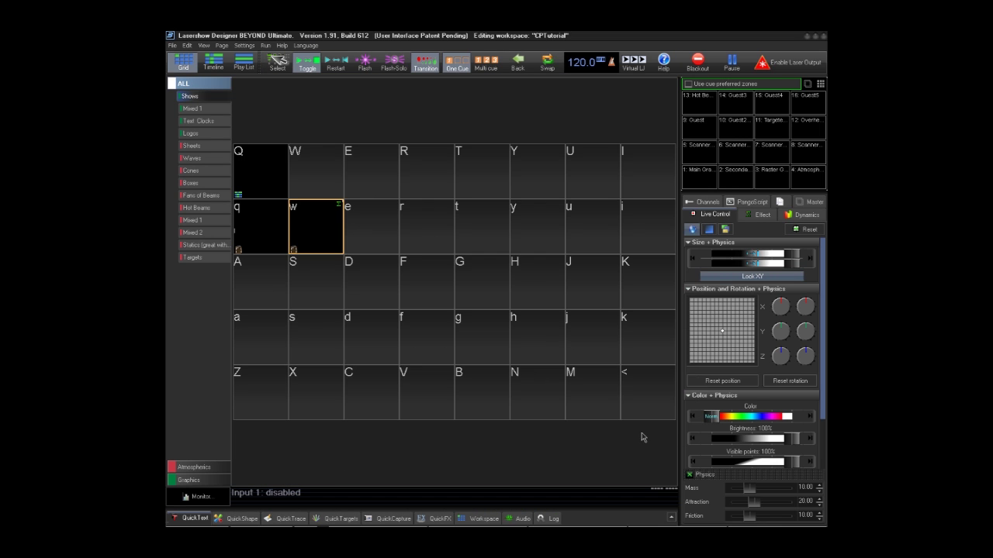
right_click(321, 285)
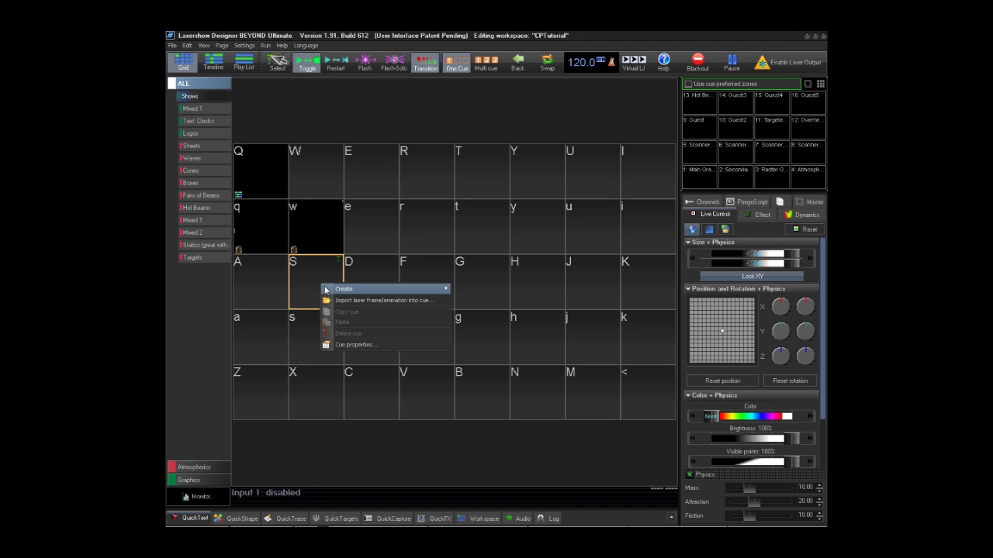
mouse_move(331, 291)
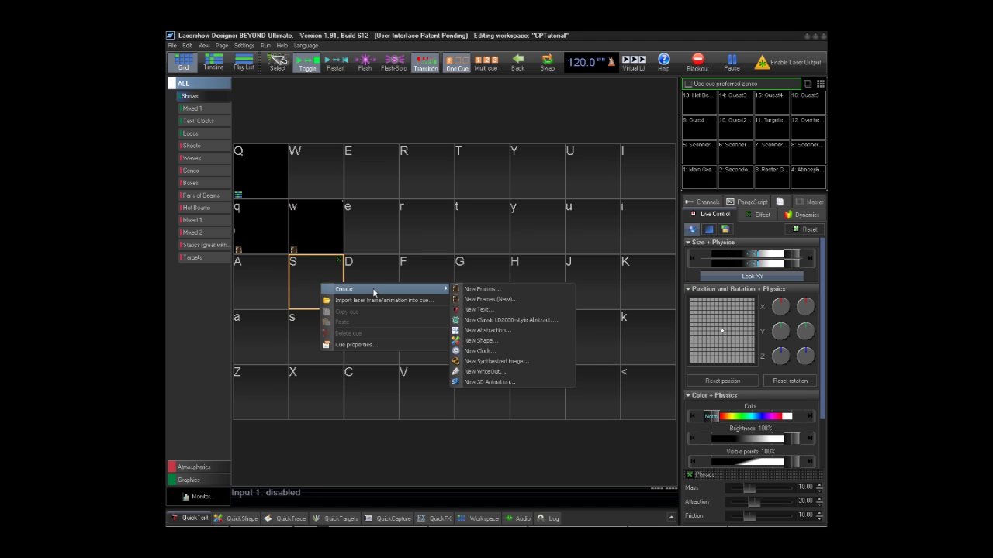
click(497, 290)
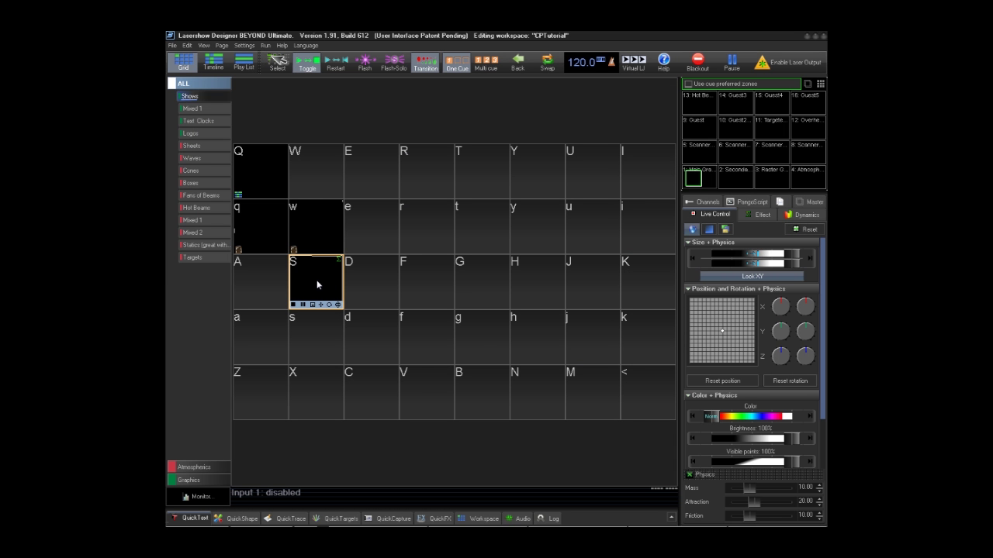
Toggle cue S on and off to test its playback.
click(316, 284)
click(316, 285)
click(317, 285)
In cue S's properties, route its output to the Guest zone instead of Main Graphics, then close.
right_click(316, 284)
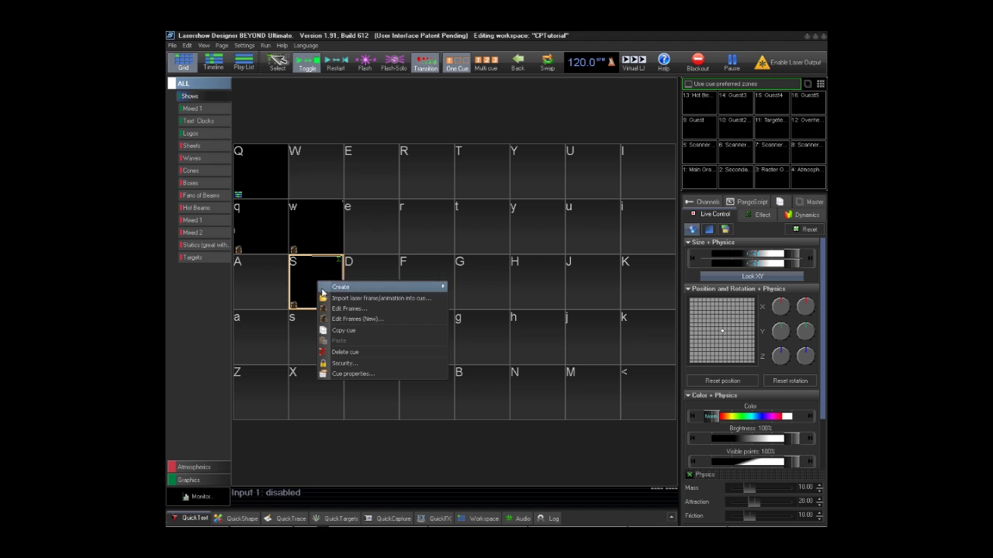
click(356, 375)
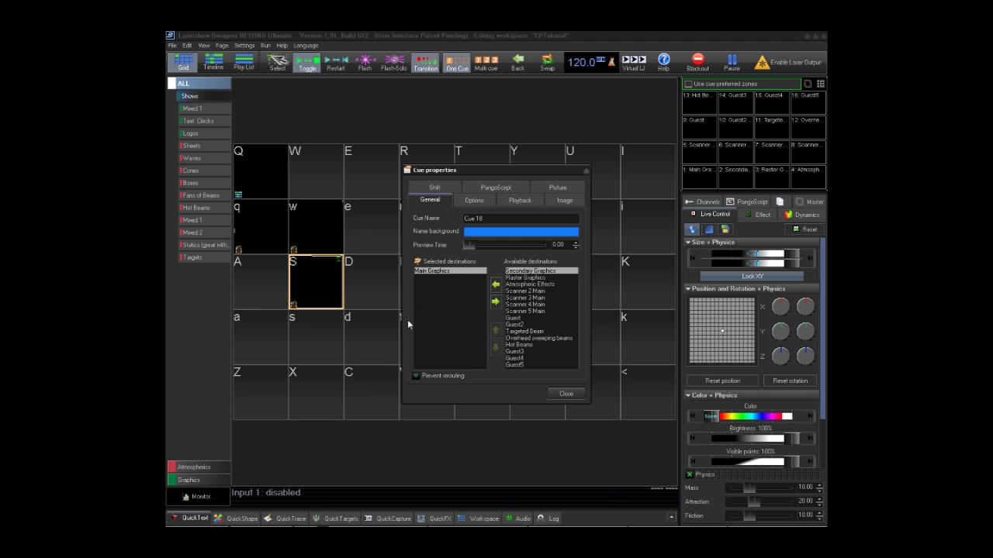
click(496, 302)
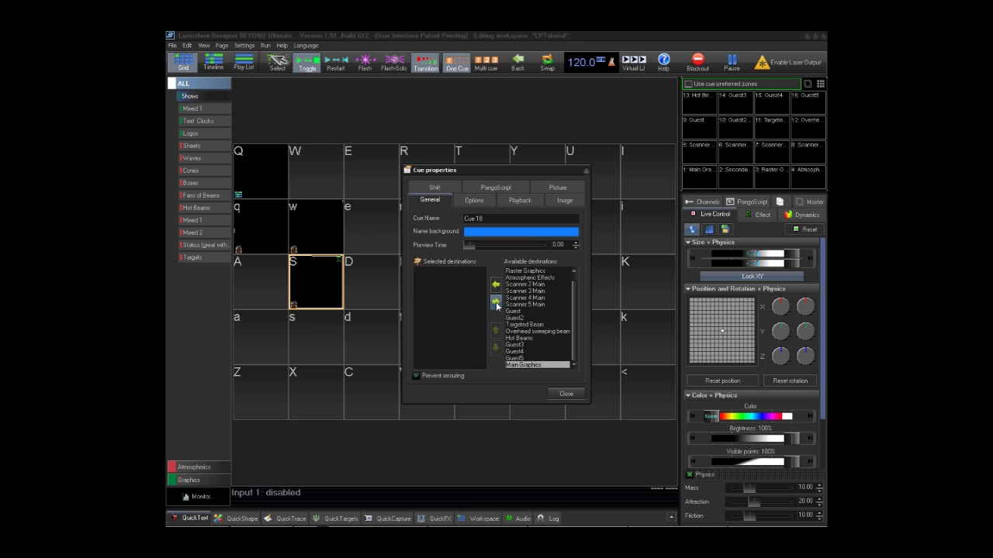
click(511, 312)
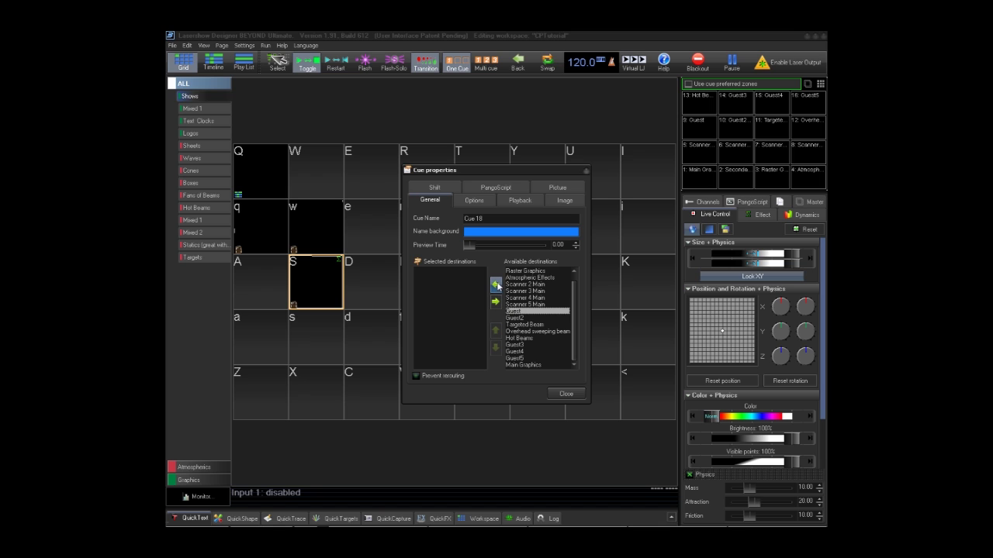
click(496, 285)
click(566, 394)
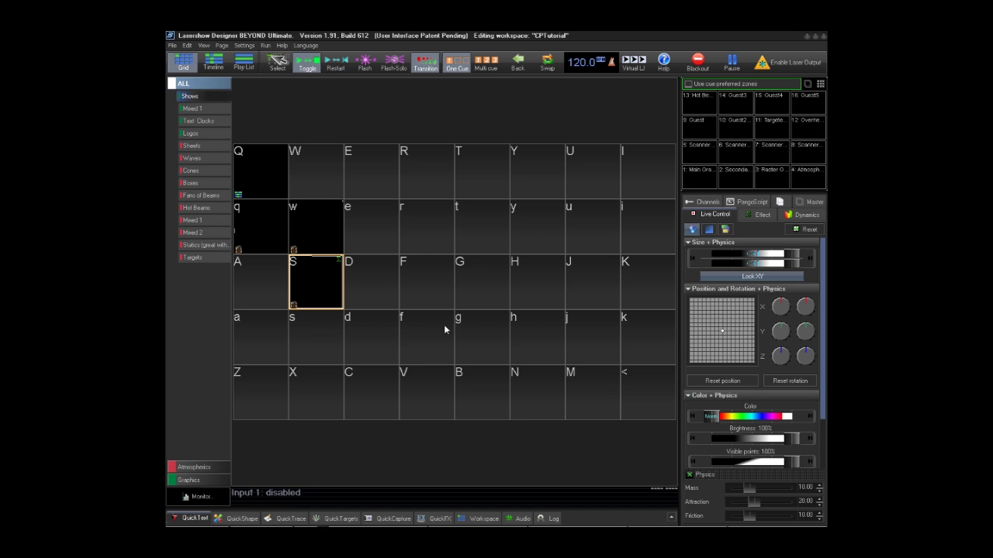
mouse_move(331, 287)
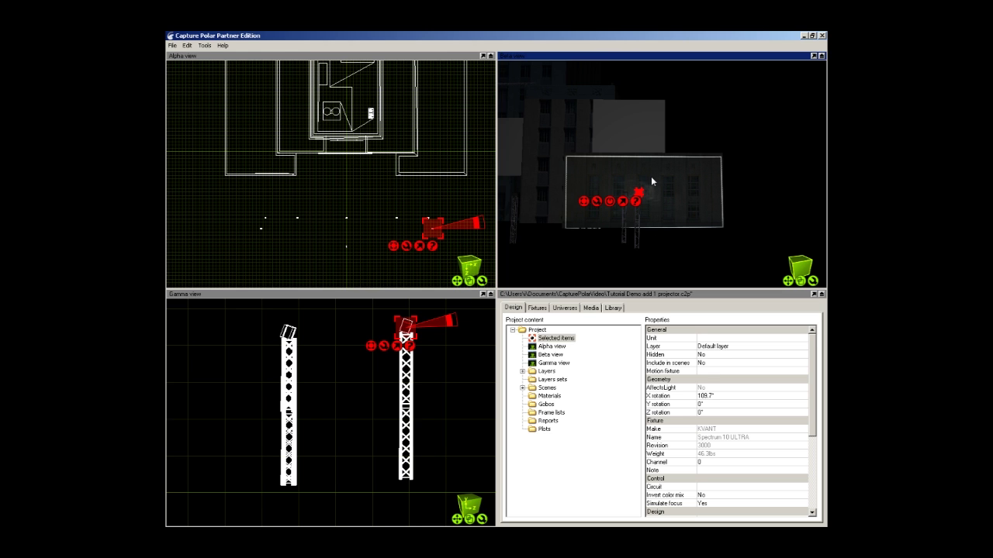
Play cue S with its Effect tab showing and watch the output in Capture Polar's Gamma view.
click(455, 324)
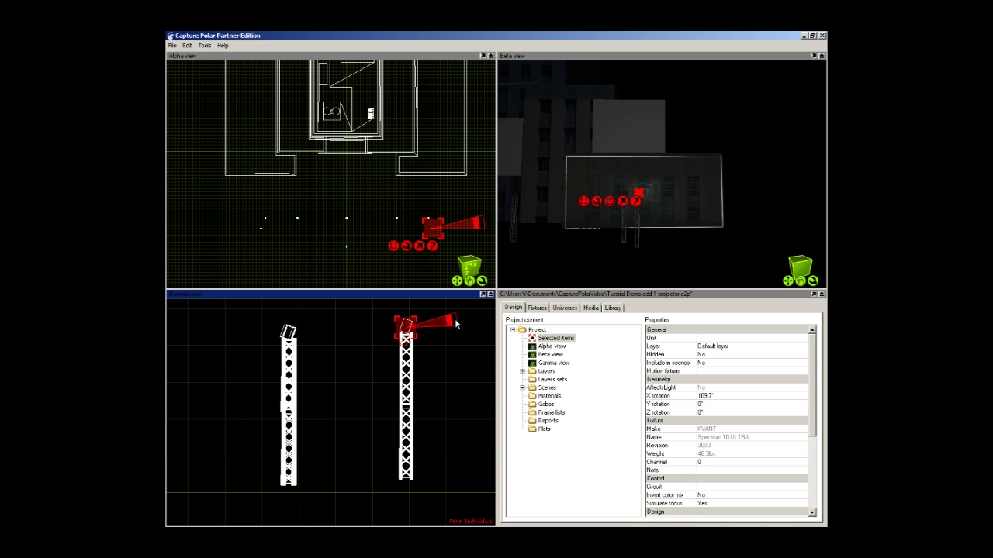
mouse_move(454, 334)
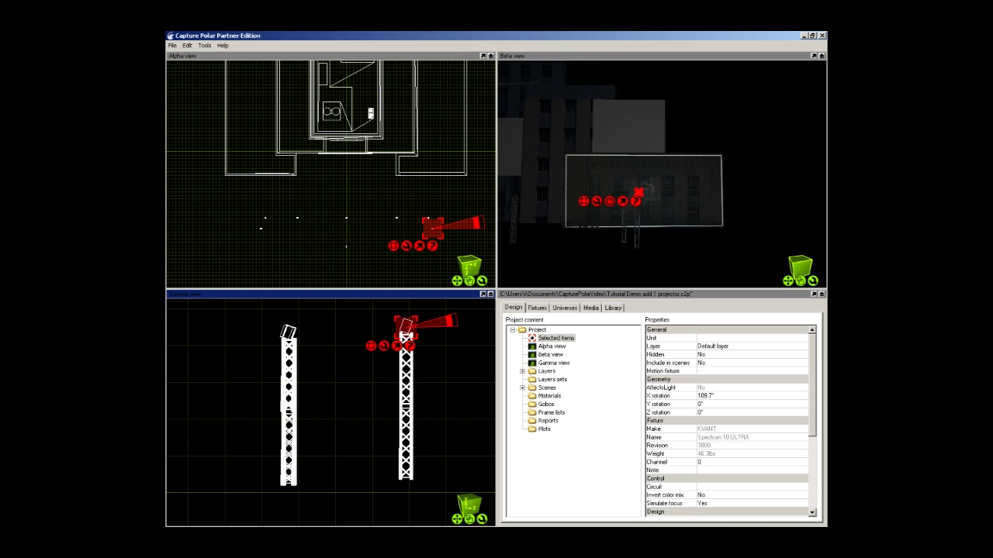
key(alt+Tab)
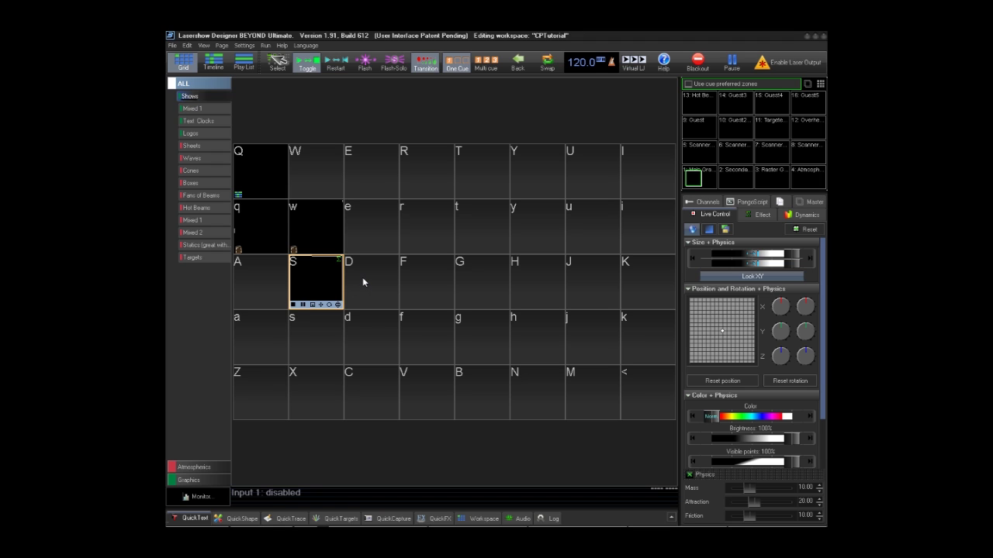
click(763, 214)
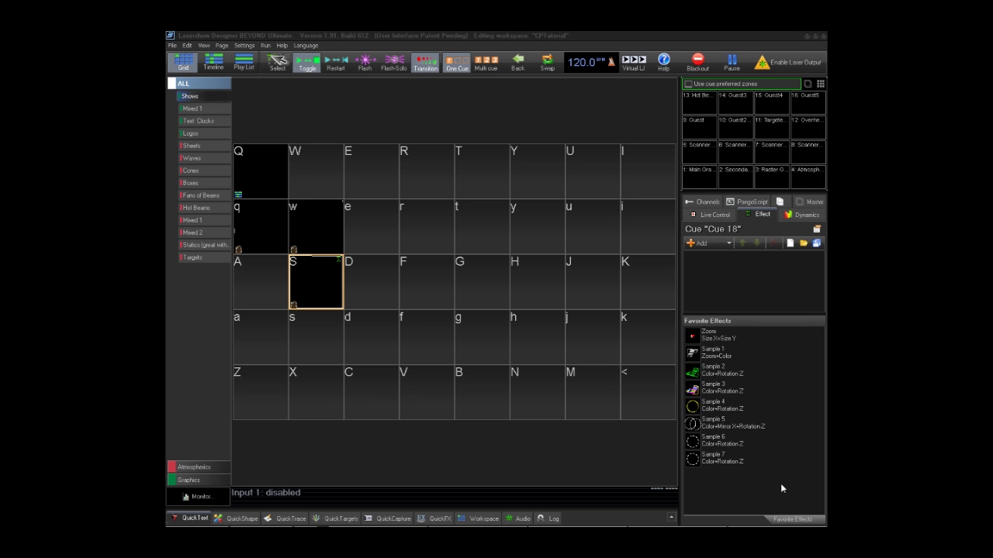
click(314, 283)
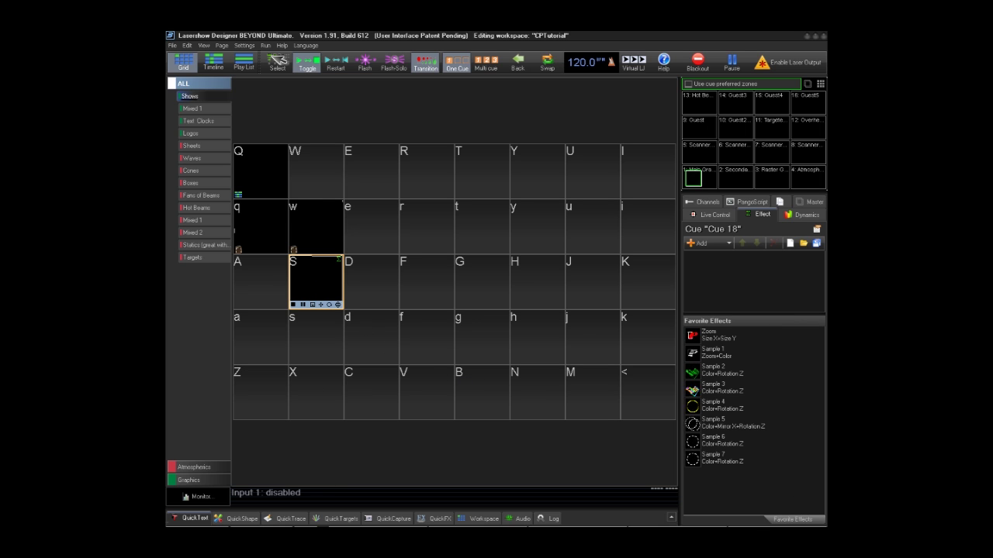
key(alt+Tab)
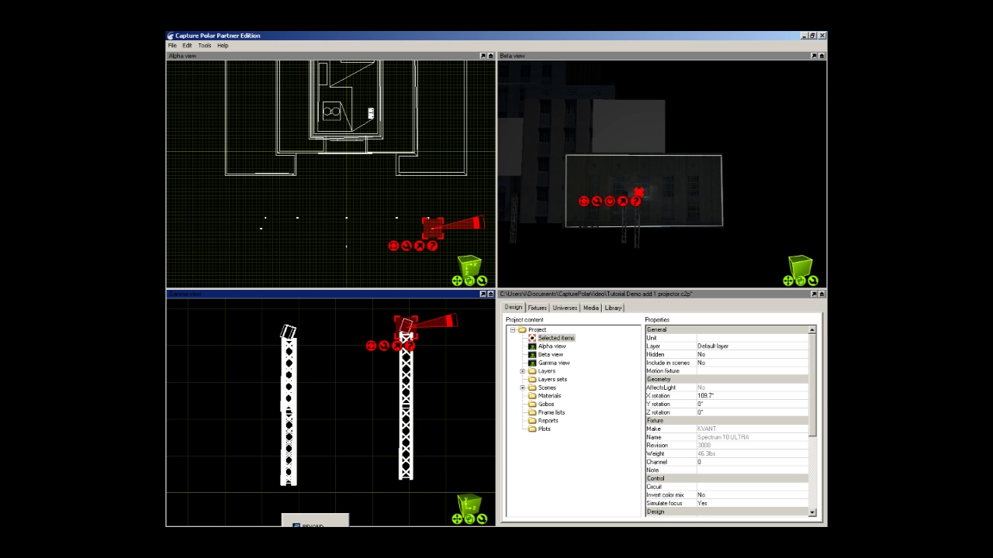
key(alt+Tab)
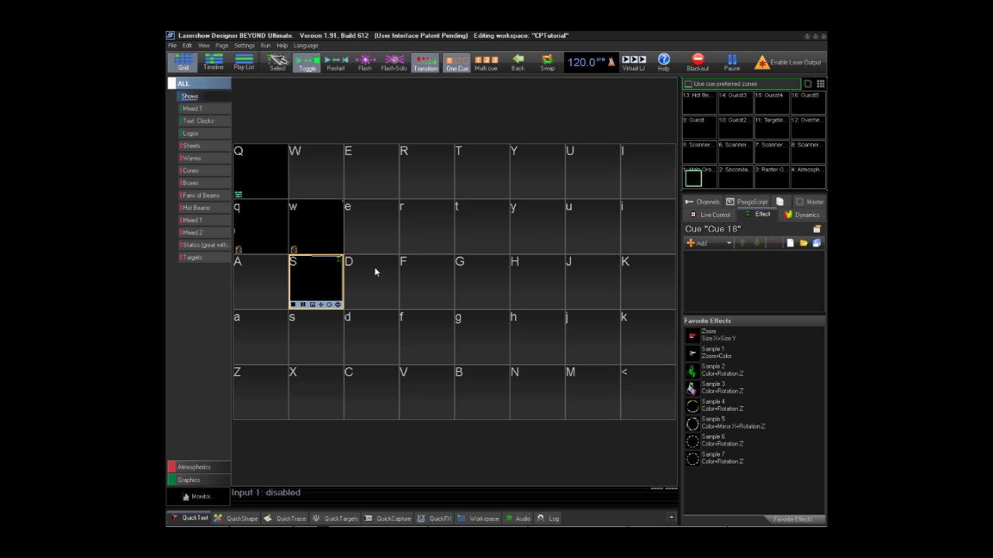
key(a)
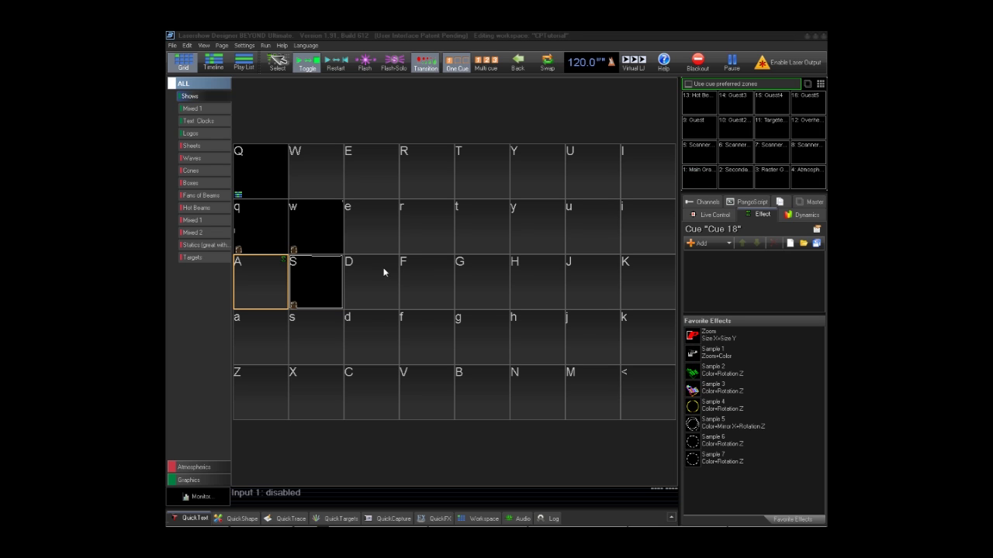
Copy cue S into the empty cell A.
click(321, 280)
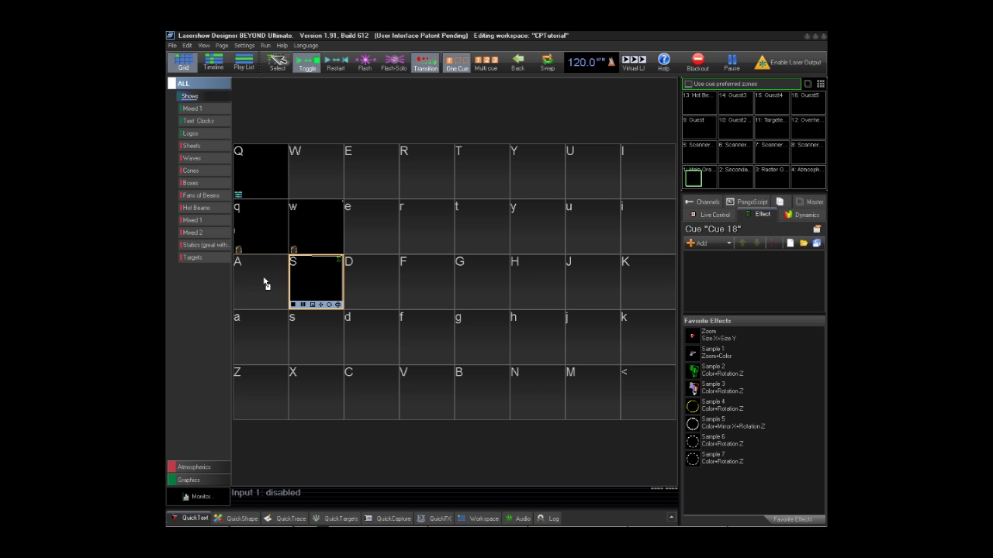
drag(265, 283, 265, 284)
click(285, 284)
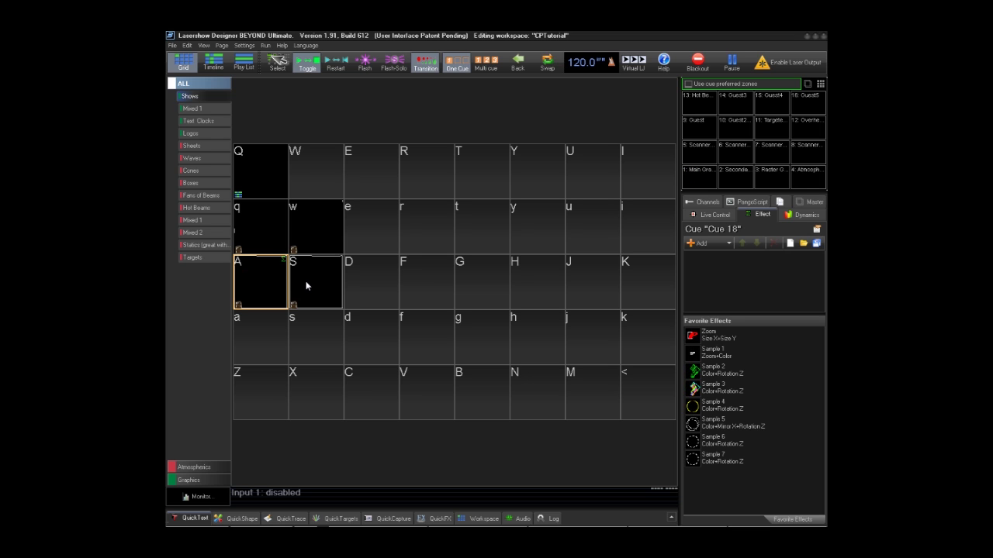
Edit cue A's frames in the frame editor, then play cue A.
right_click(260, 272)
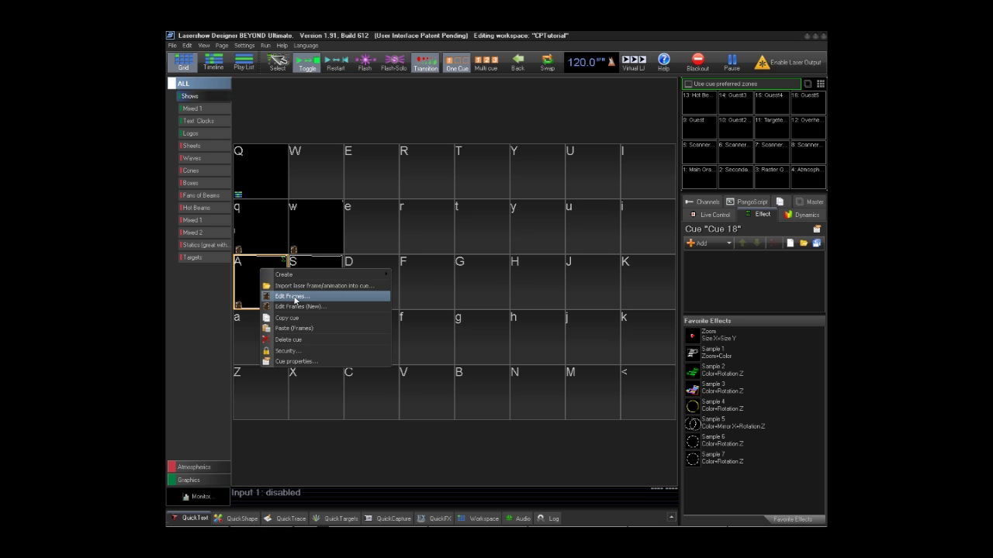
click(295, 298)
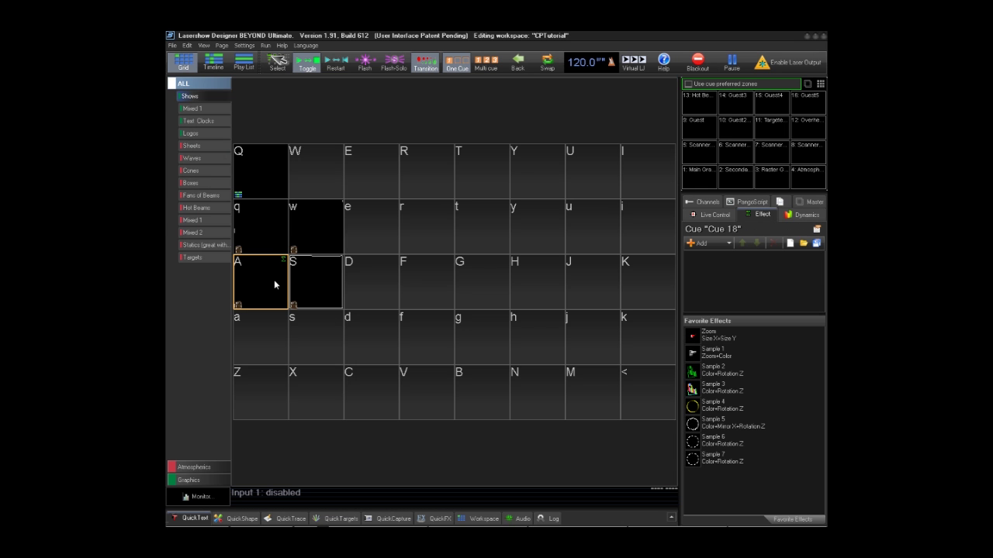
click(262, 281)
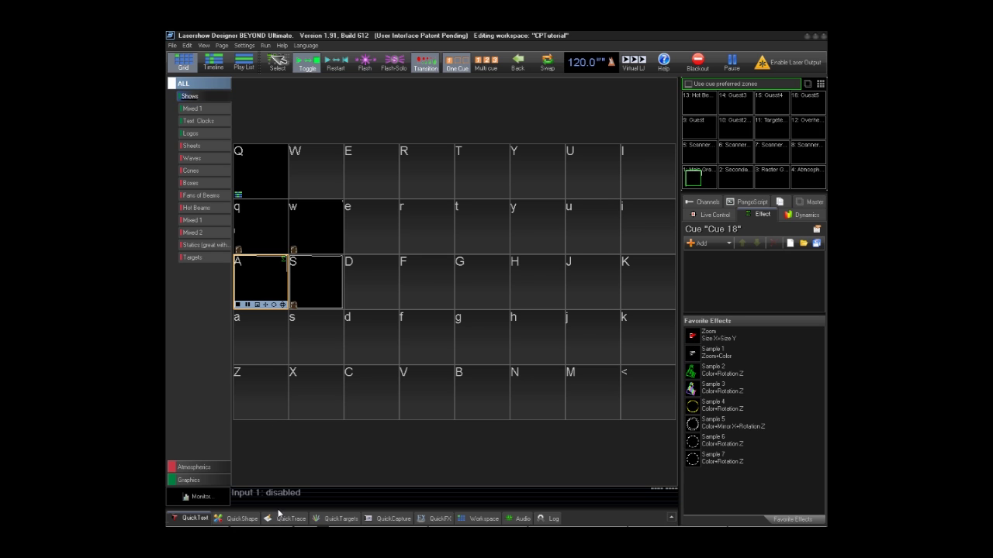
key(alt+Tab)
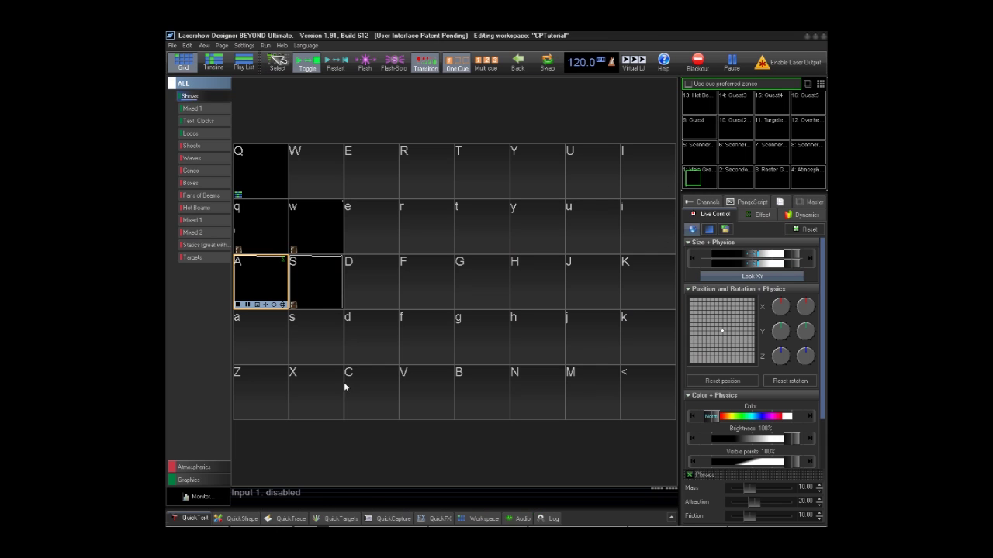
Add a Visible Points key effect to cue S from the Effect tab's Add list.
click(315, 287)
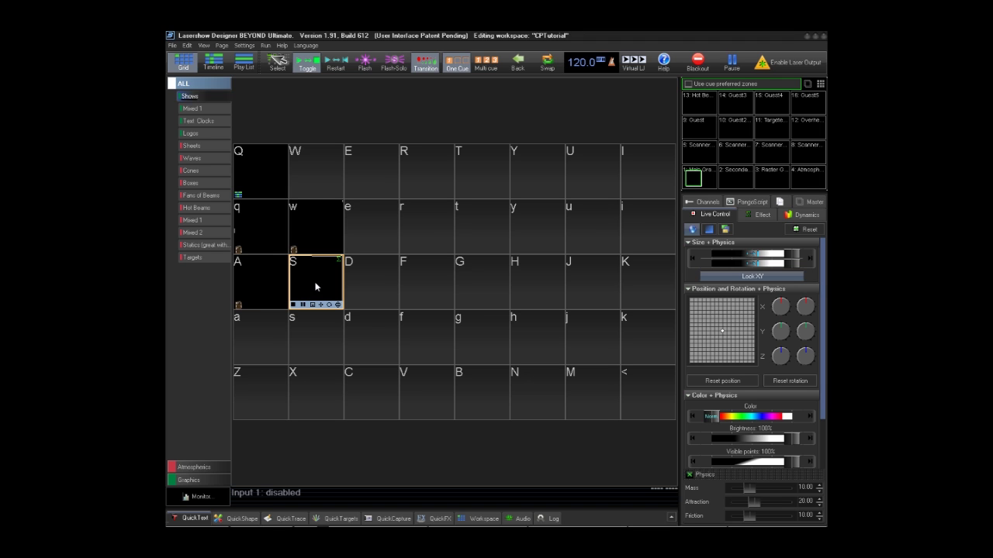
click(757, 217)
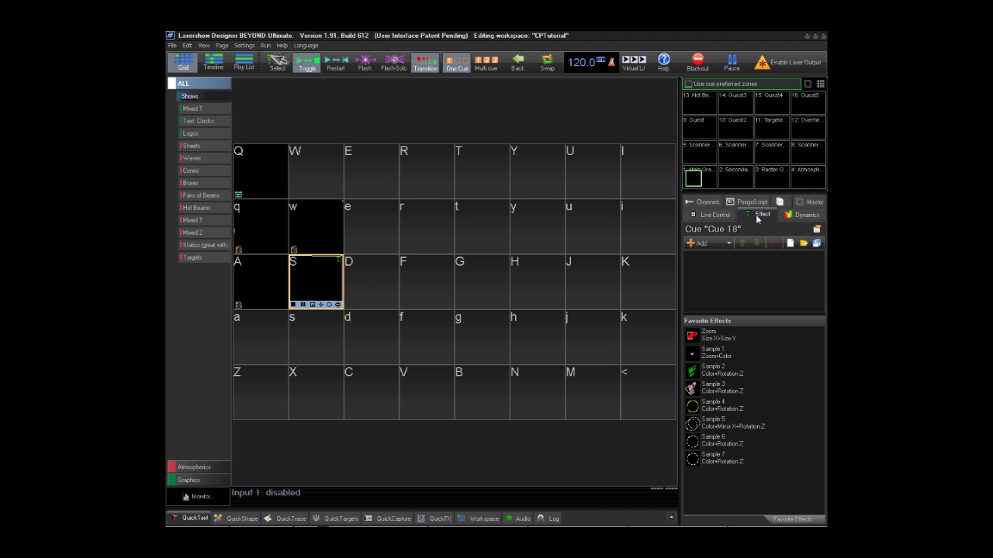
click(729, 244)
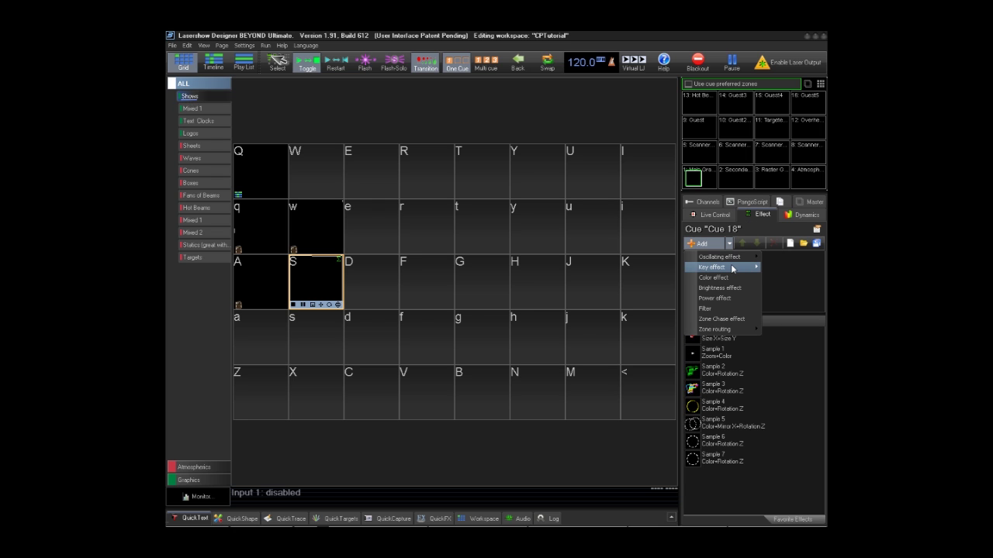
mouse_move(732, 267)
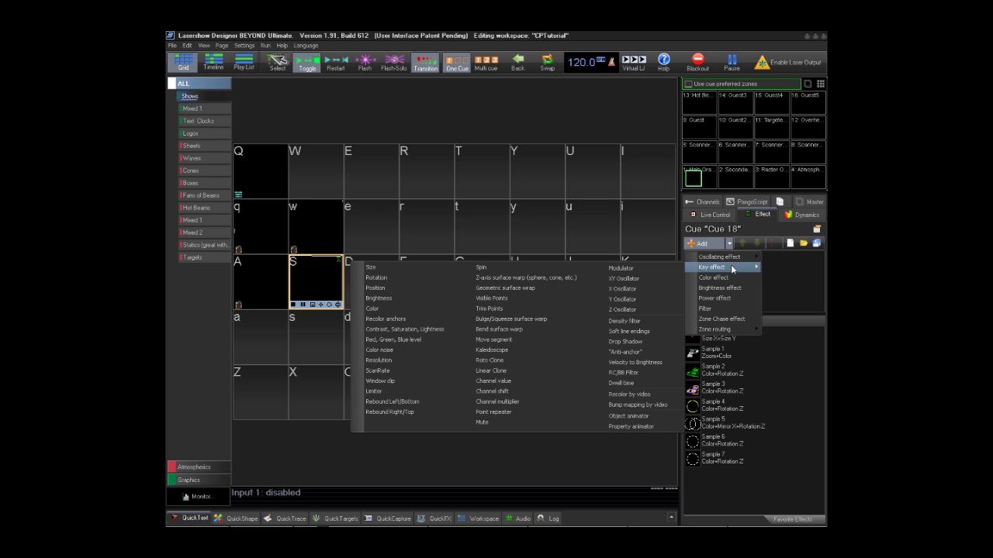
click(536, 301)
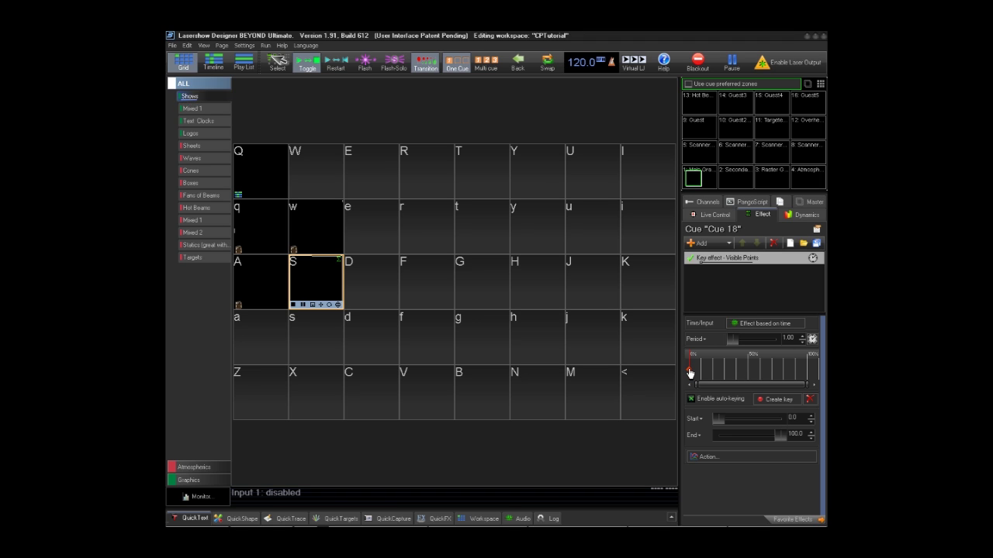
Add keys at 50% and 100%, and give the 0% key Start 3.0 and End 0.0.
click(747, 368)
click(807, 372)
click(688, 369)
drag(779, 435, 715, 434)
click(811, 416)
click(812, 416)
click(811, 417)
Set the 50% key's visible points to Start 100.0 and End 97.0.
click(748, 371)
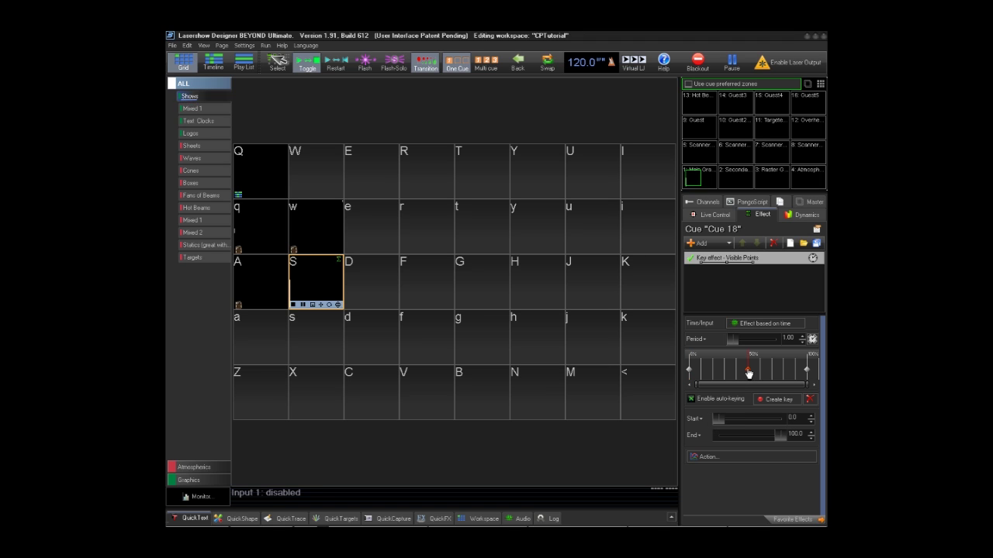
click(811, 436)
scroll(811, 437, up, 4)
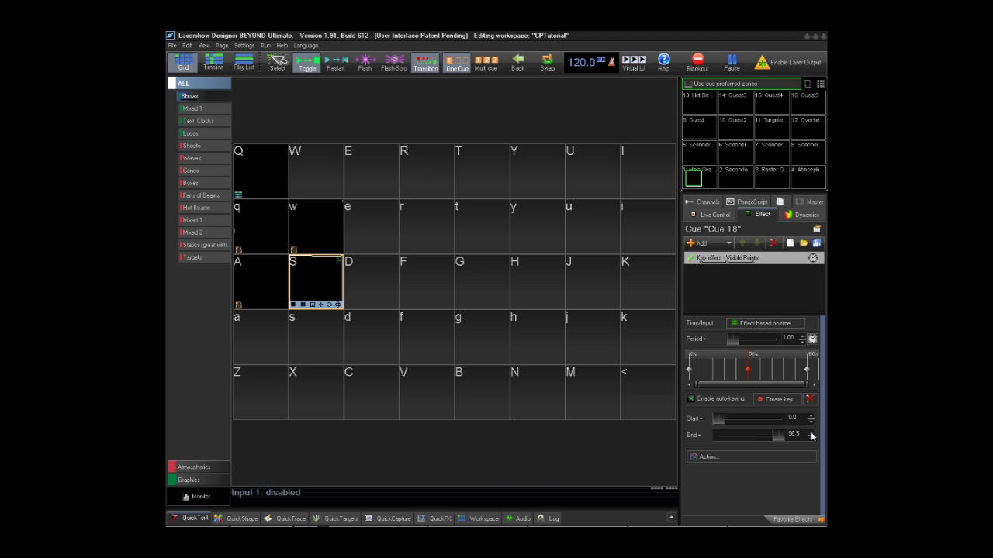
scroll(811, 436, up, 1)
drag(716, 418, 786, 418)
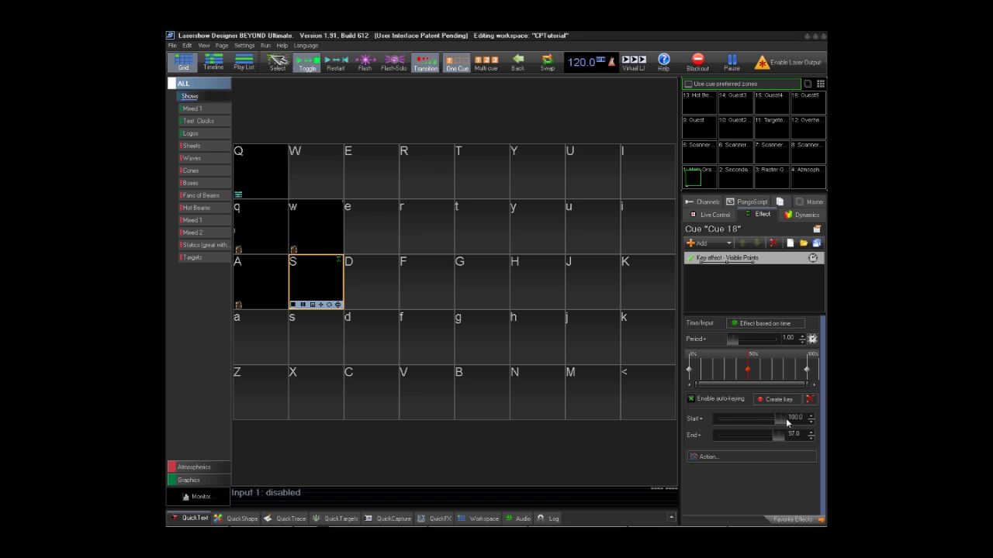
Give the 100% key Start 3.0 and End 0.0, set the period to 10.00, and switch to Capture Polar.
click(808, 371)
drag(772, 436, 721, 423)
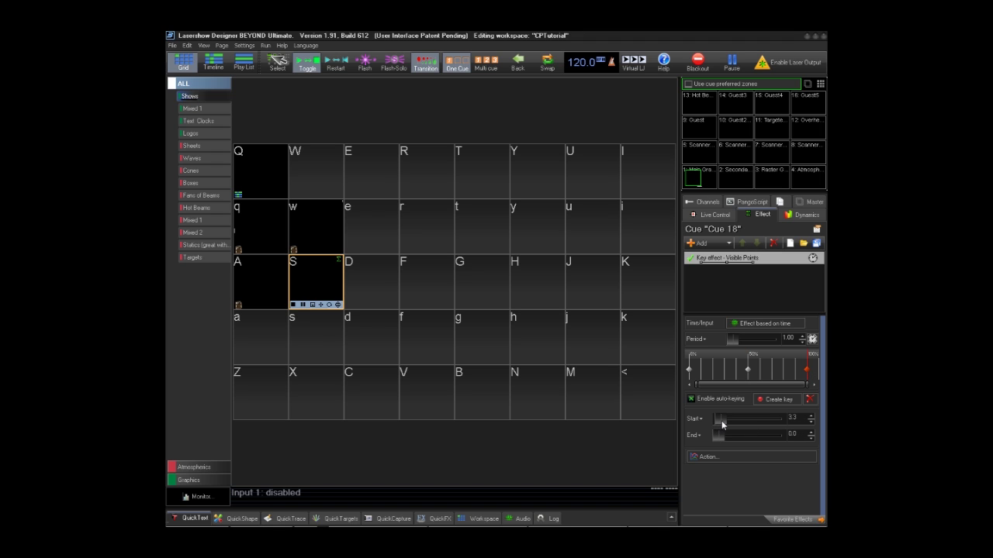
click(810, 421)
drag(802, 339, 801, 288)
key(alt+Tab)
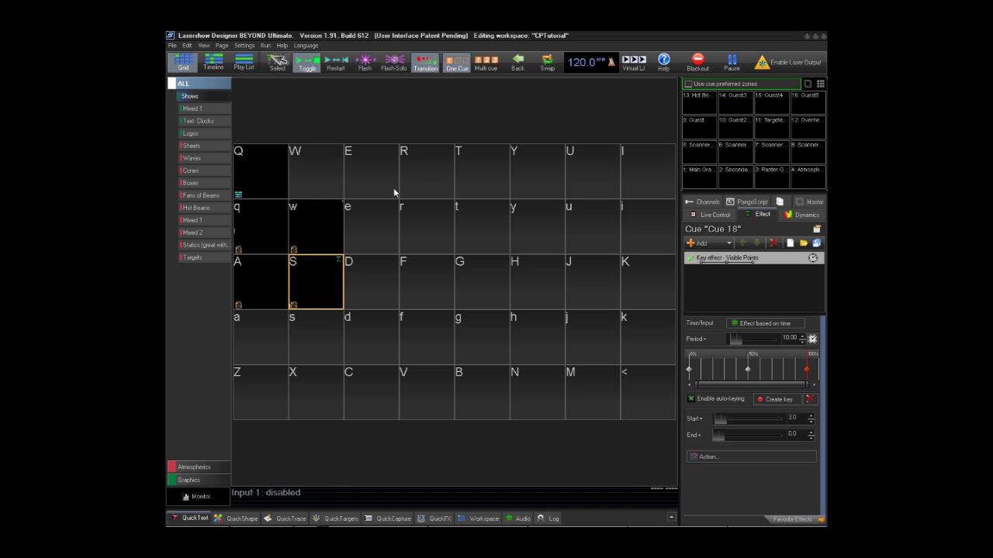
Play the CaptureTestShow.bshw timeline show and restart the laser output so the zones display it.
click(212, 62)
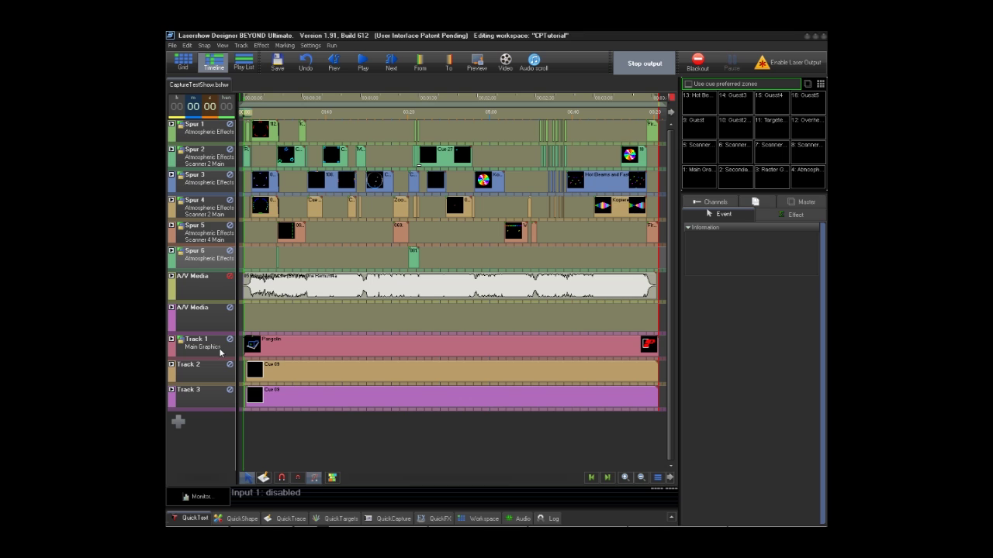
click(364, 64)
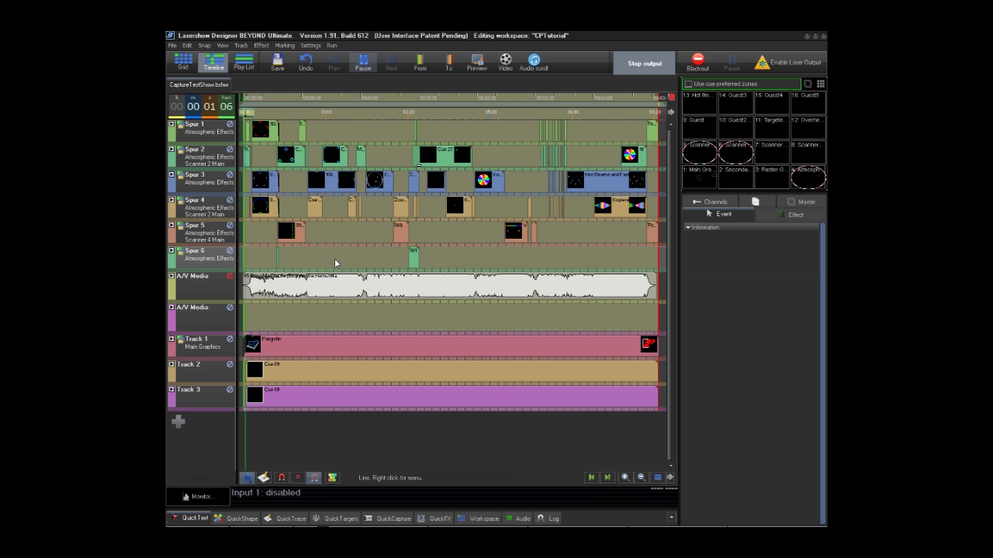
click(646, 65)
click(648, 67)
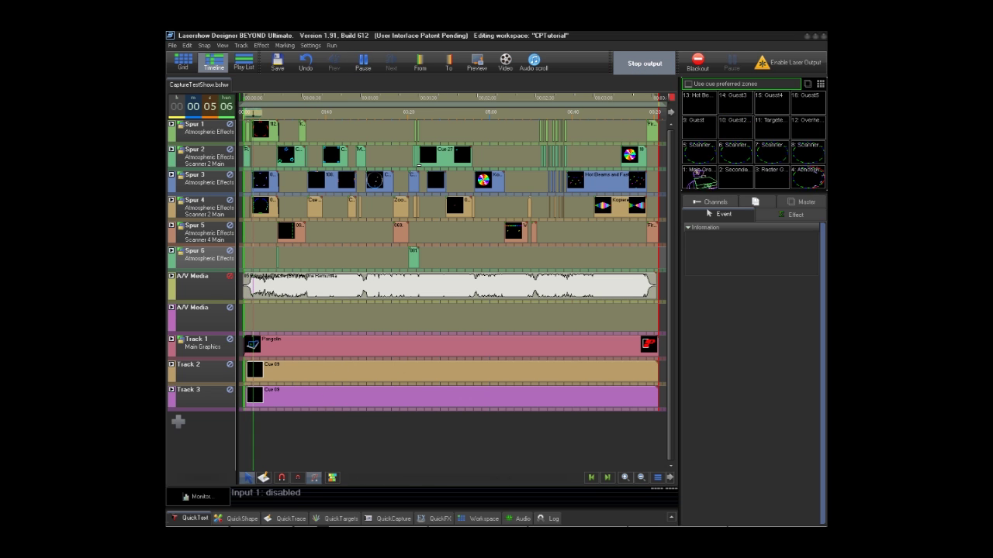